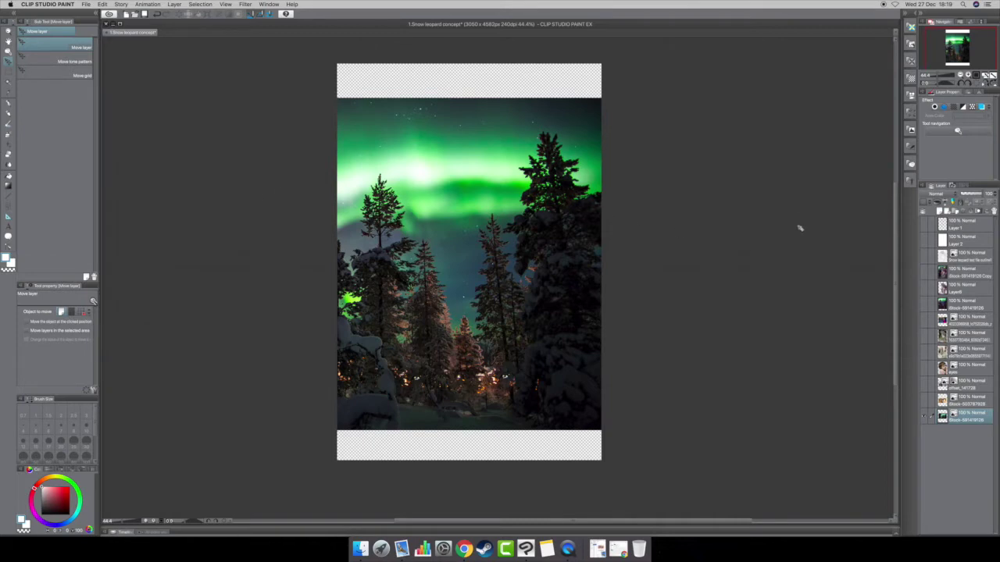
# Step: Browse the 3D body type and entire-body pose categories in the material library
pyautogui.click(910, 181)
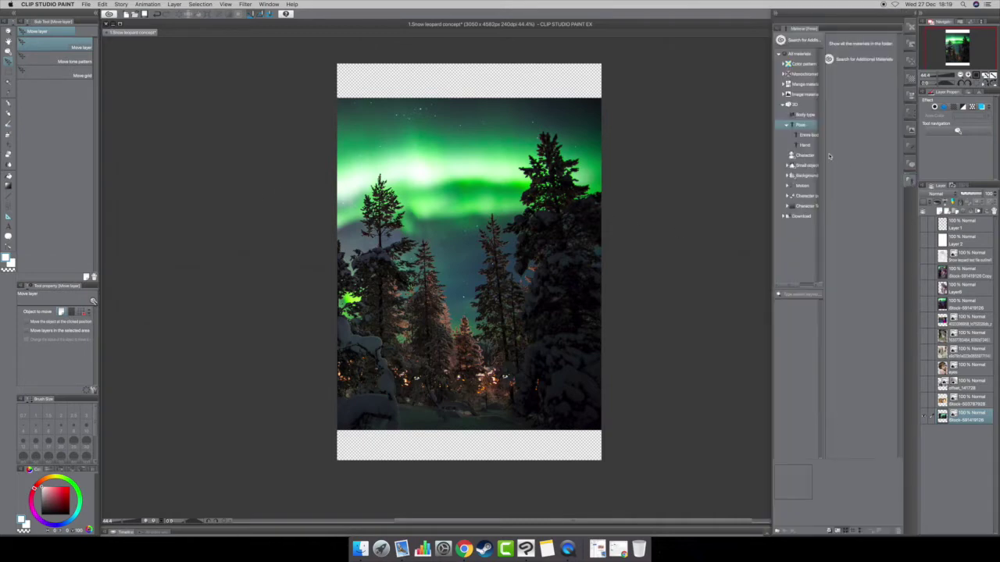
pyautogui.click(812, 104)
pyautogui.click(804, 114)
pyautogui.click(800, 124)
pyautogui.click(804, 135)
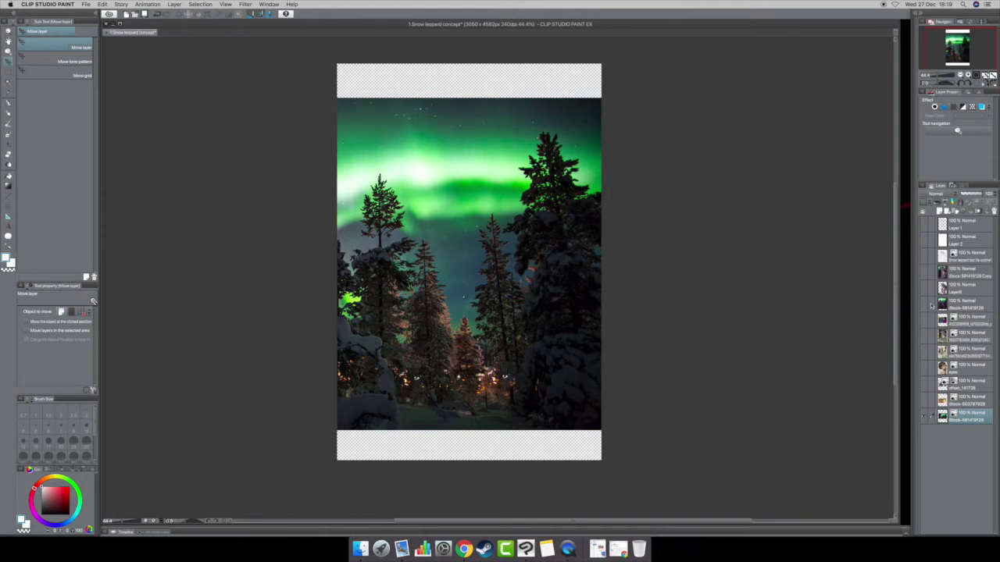
# Step: Preview the finished horned leopard composite layer and check the aurora forest background layer by toggling their visibility
pyautogui.click(924, 274)
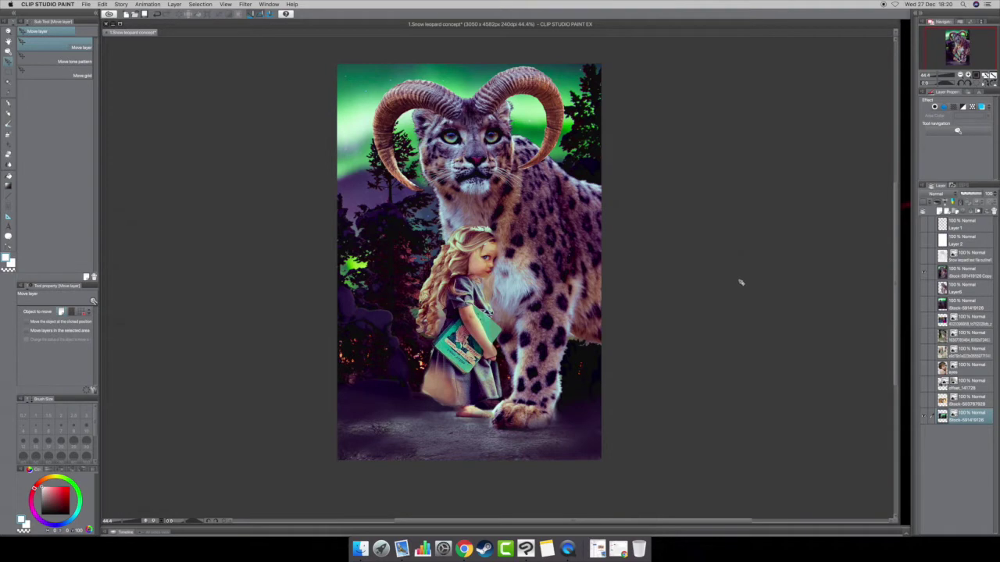
pyautogui.keyDown('alt'); pyautogui.click(925, 274); pyautogui.keyUp('alt')
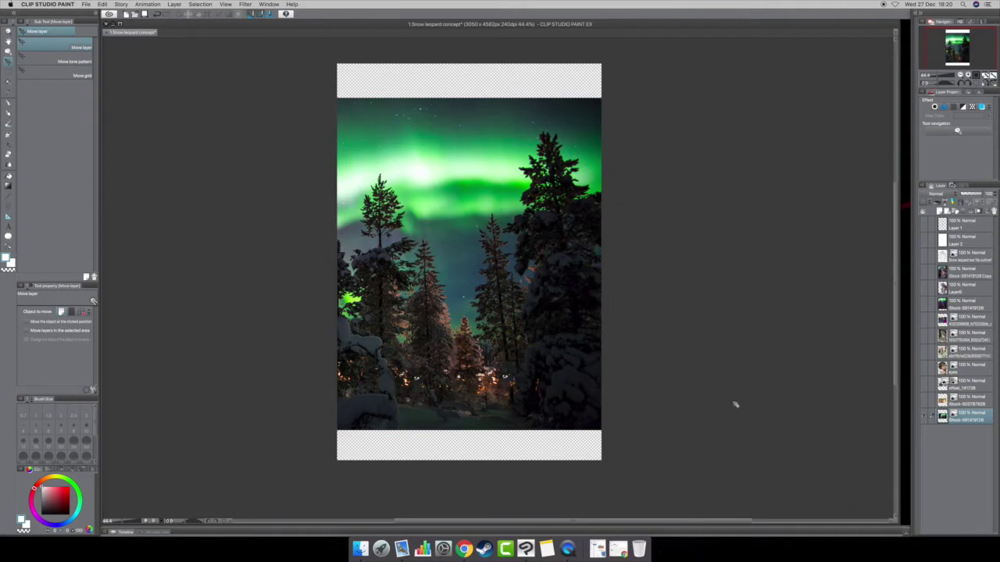
pyautogui.click(923, 417)
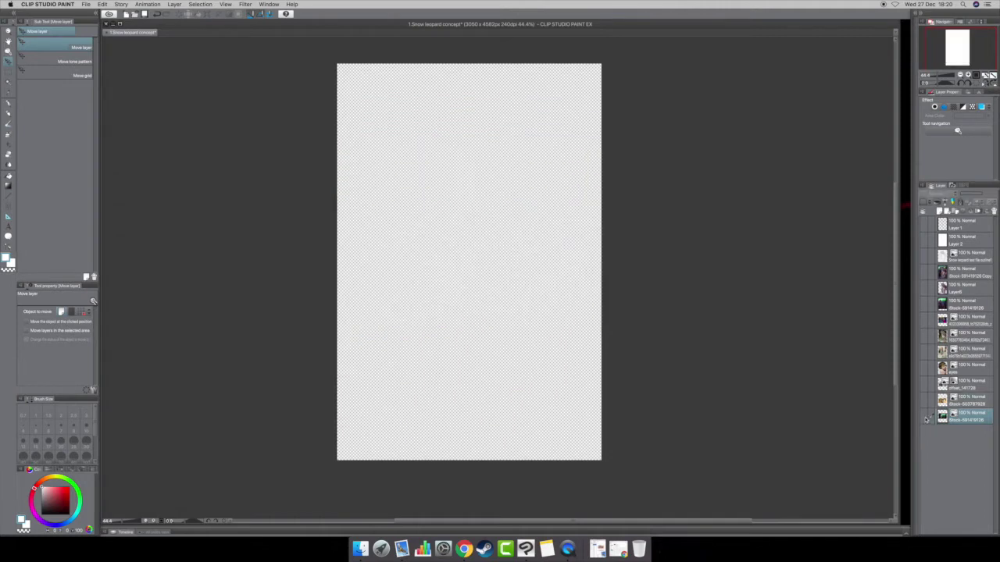
pyautogui.click(924, 418)
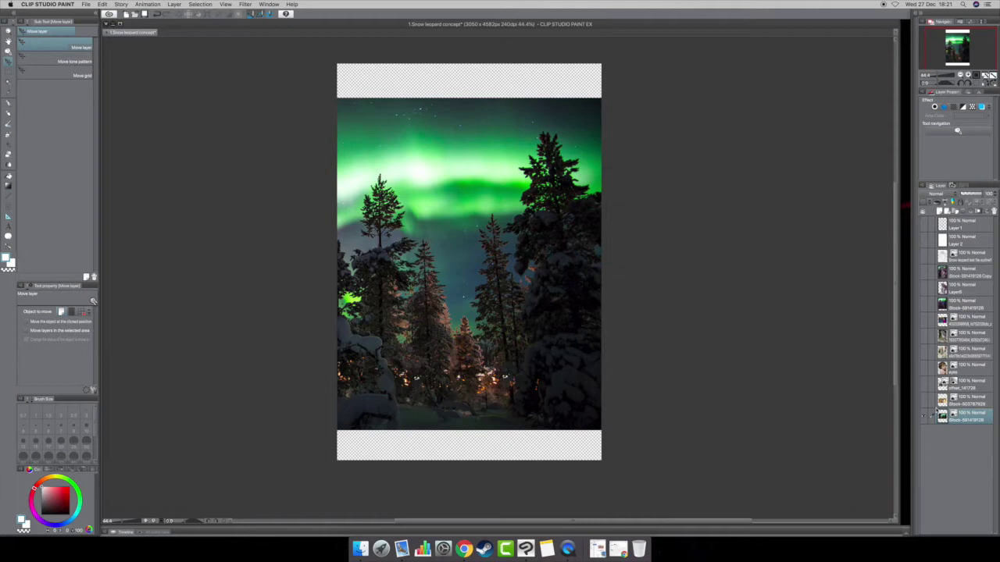
# Step: Review the source photo layers of the ram, the black-and-white child, the short-haired child and the girl with the green book
pyautogui.click(924, 418)
pyautogui.click(926, 402)
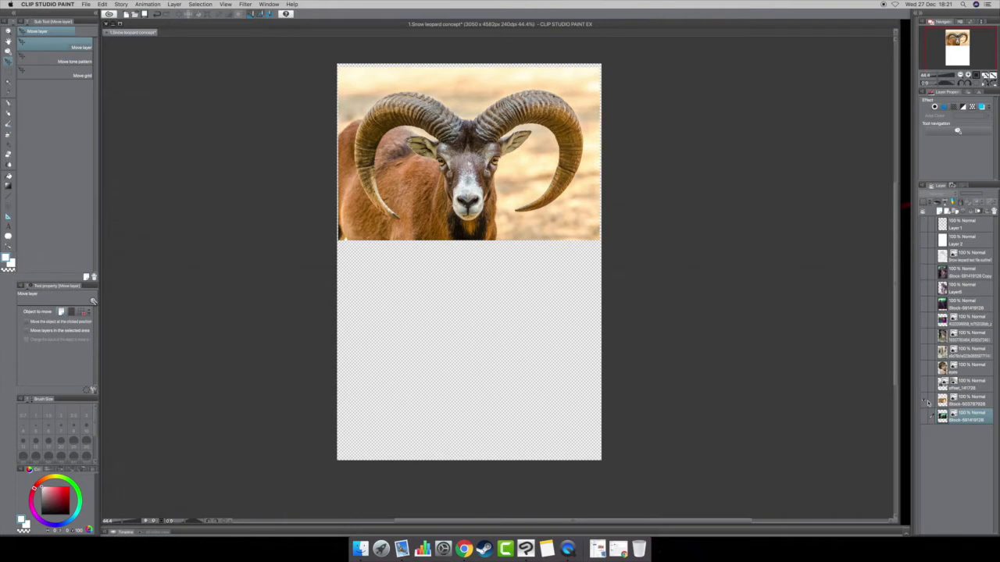
pyautogui.click(927, 403)
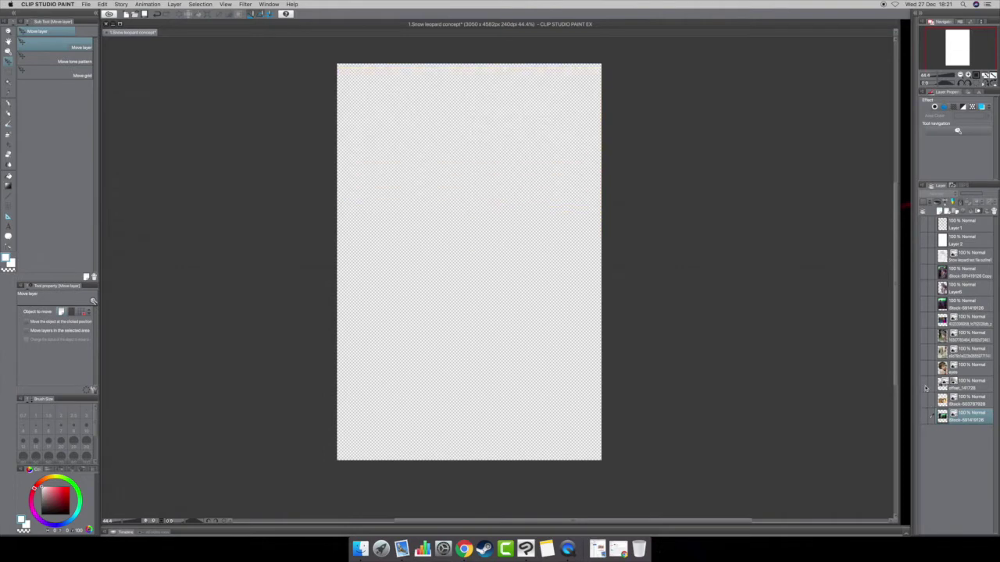
pyautogui.click(925, 388)
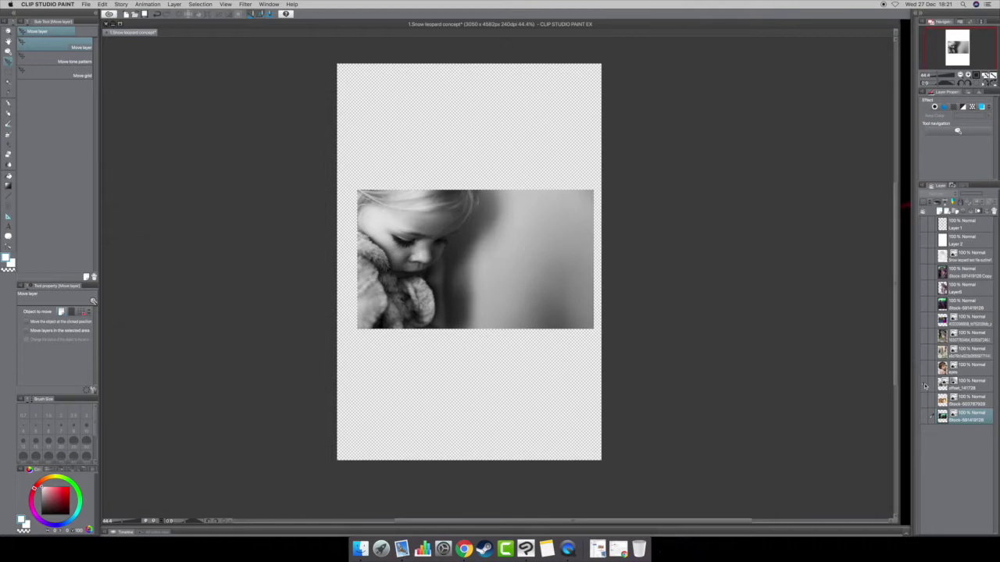
pyautogui.click(926, 368)
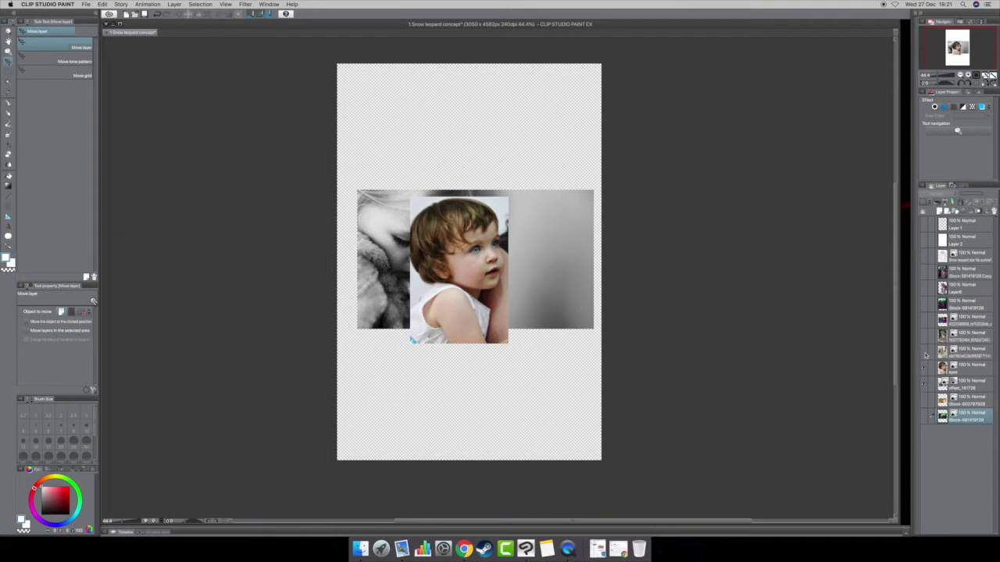
pyautogui.click(925, 355)
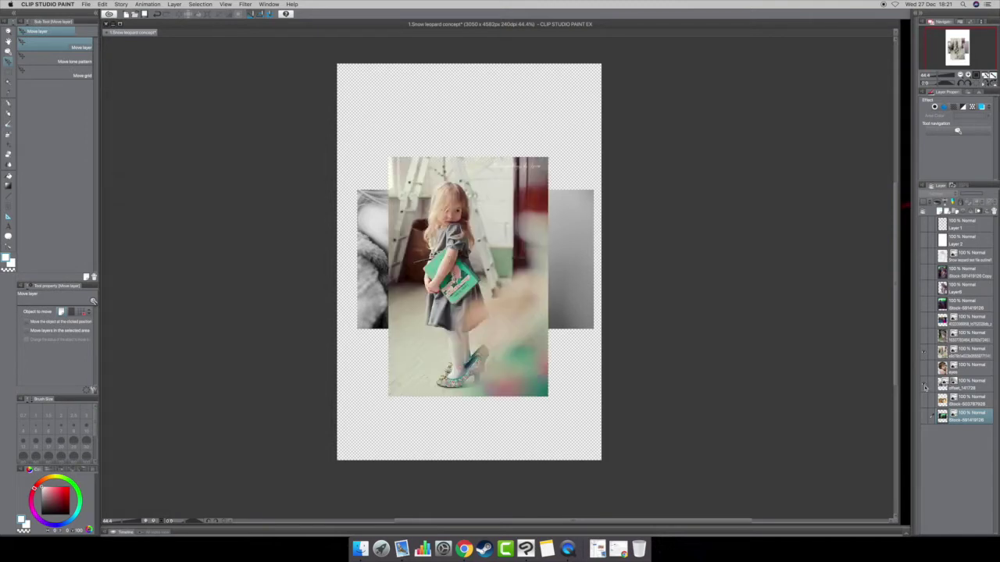
pyautogui.click(925, 387)
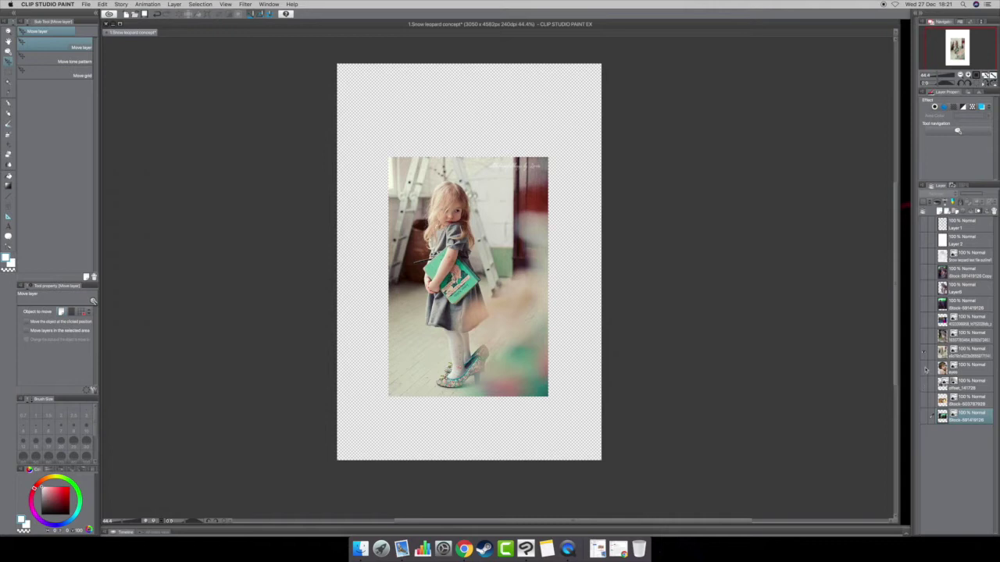
# Step: Examine the original snow leopard photo and compare the girl-and-leopard cut-out layer with the girl's source photo
pyautogui.click(924, 322)
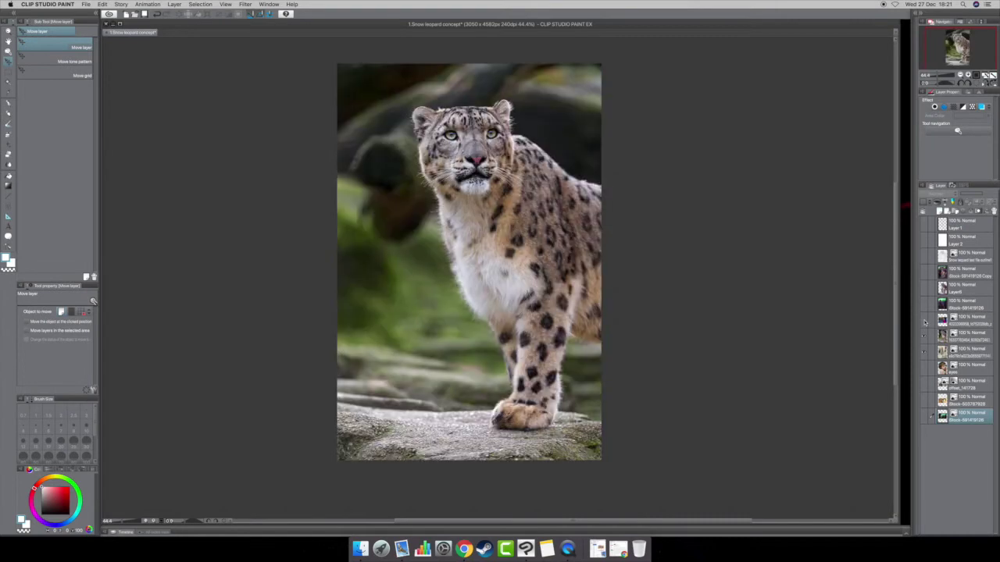
pyautogui.click(924, 340)
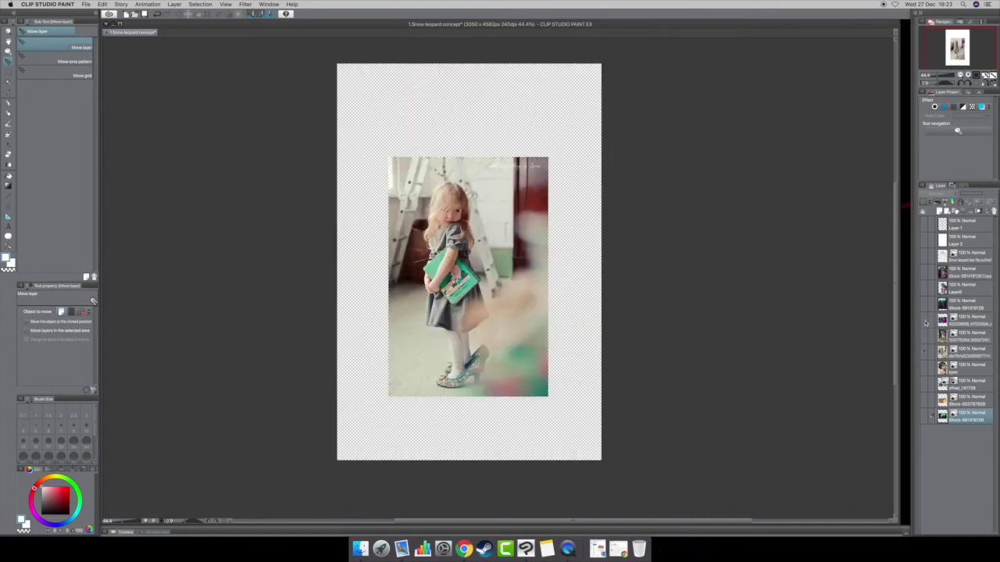
pyautogui.click(925, 289)
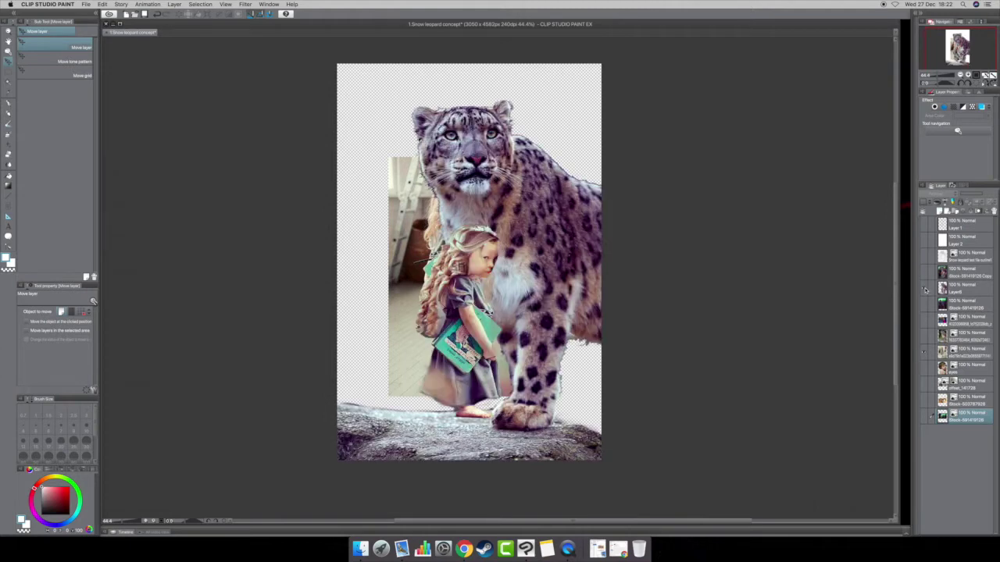
pyautogui.click(925, 290)
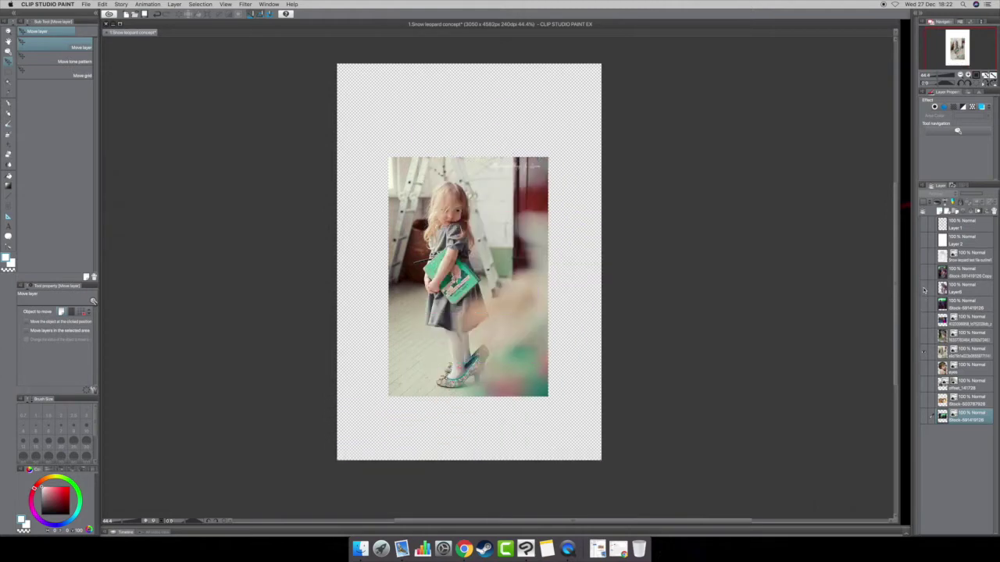
pyautogui.click(924, 290)
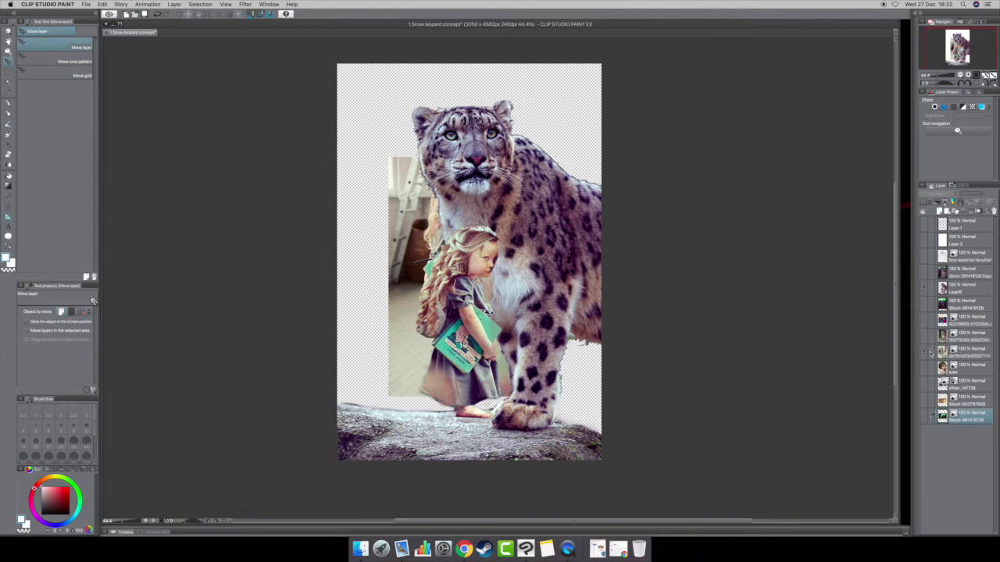
pyautogui.keyDown('alt'); pyautogui.click(925, 290); pyautogui.keyUp('alt')
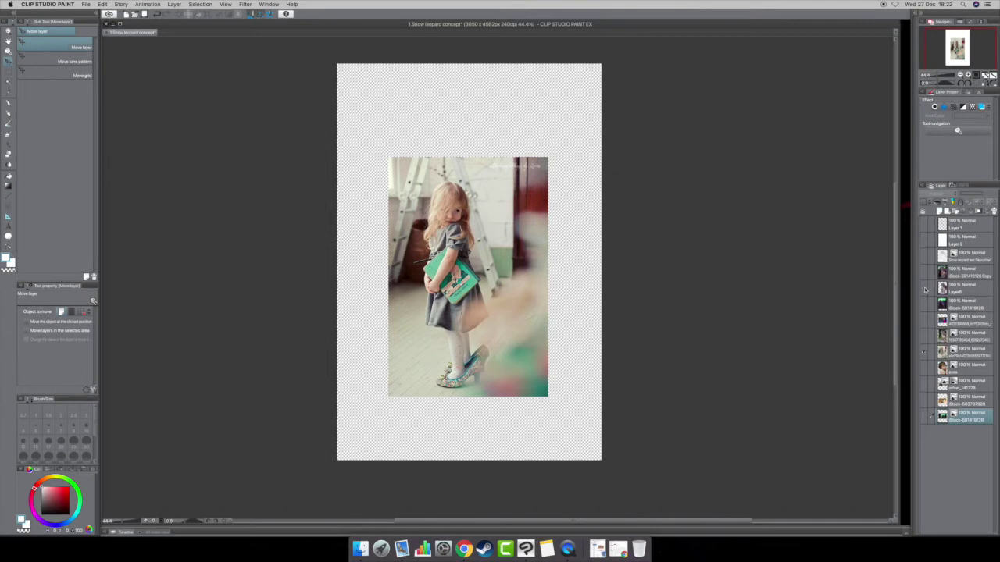
pyautogui.keyDown('alt'); pyautogui.click(924, 289); pyautogui.keyUp('alt')
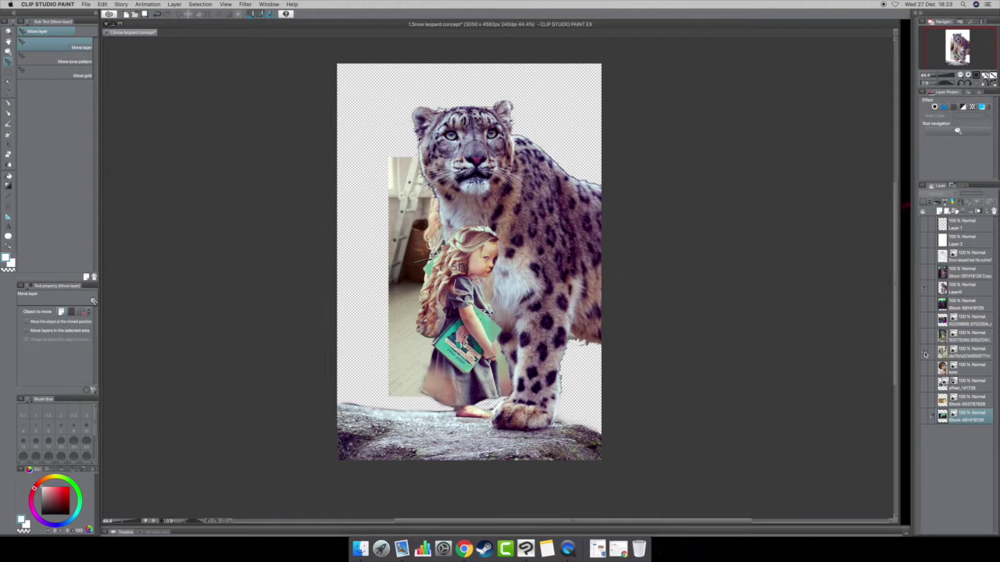
# Step: Check the blurred forest photo and the finished composite, leaving only the aurora forest background layer visible
pyautogui.click(924, 322)
pyautogui.click(924, 353)
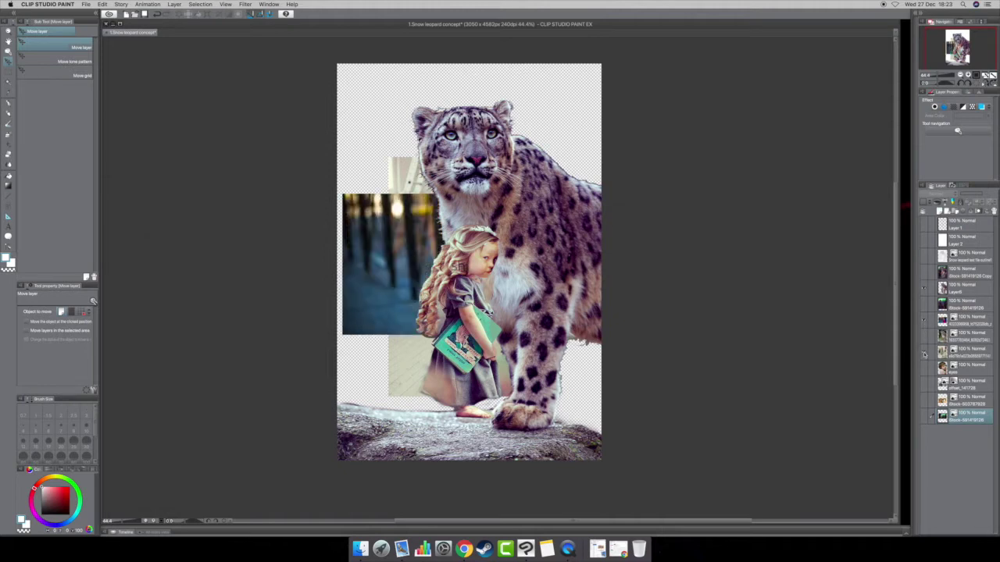
pyautogui.click(924, 325)
pyautogui.click(926, 290)
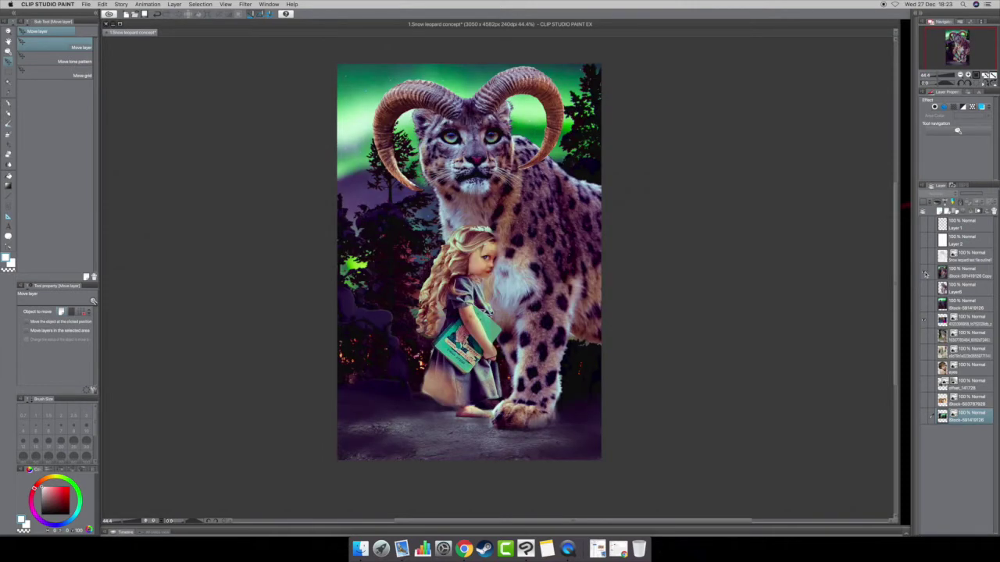
pyautogui.moveTo(924, 273); pyautogui.dragTo(923, 416)
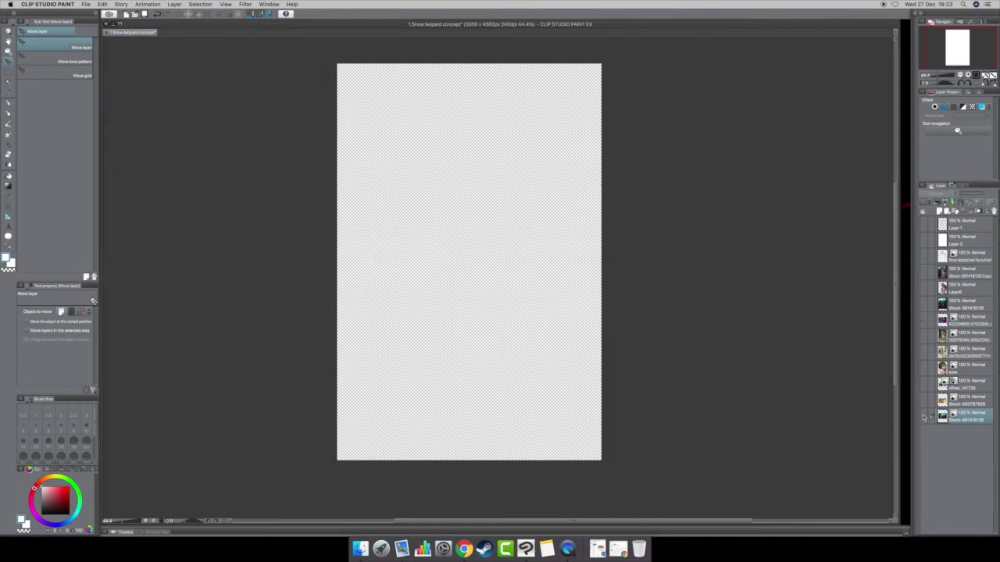
pyautogui.click(924, 416)
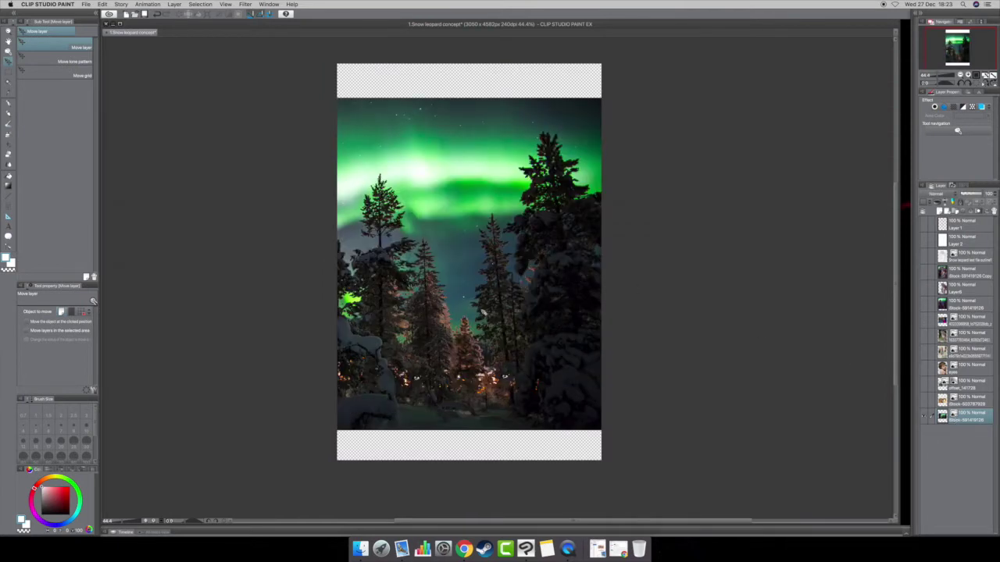
# Step: View the options for importing files into the canvas
pyautogui.click(87, 4)
pyautogui.moveTo(139, 119)
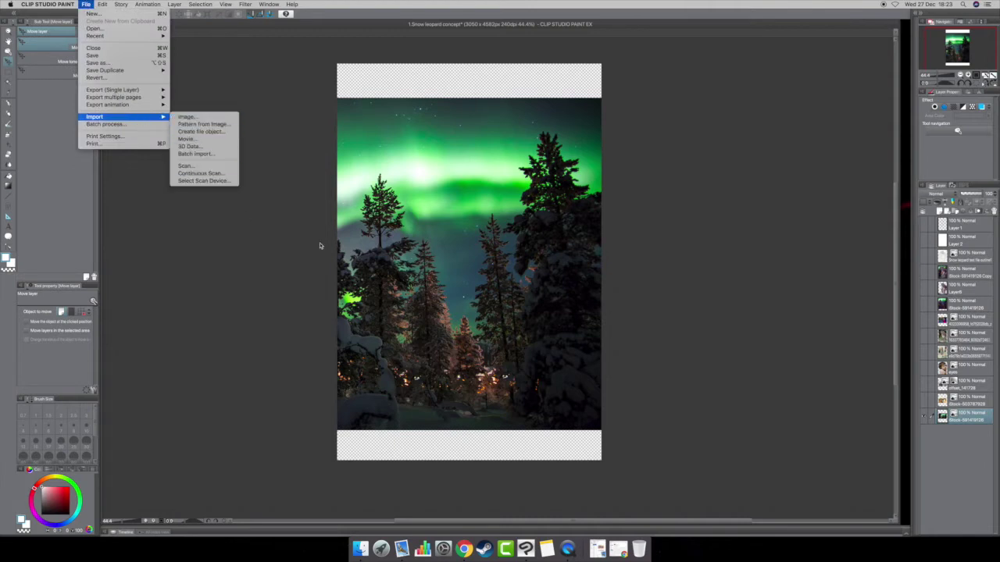
pyautogui.click(234, 243)
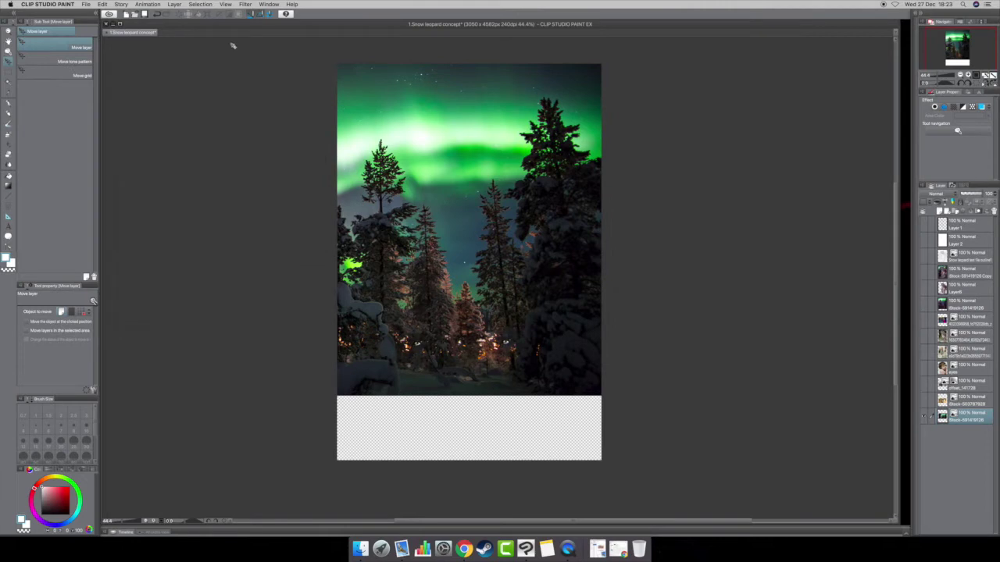
# Step: Move the aurora forest photo up to the canvas's upper edge and rasterize its layer
pyautogui.click(174, 4)
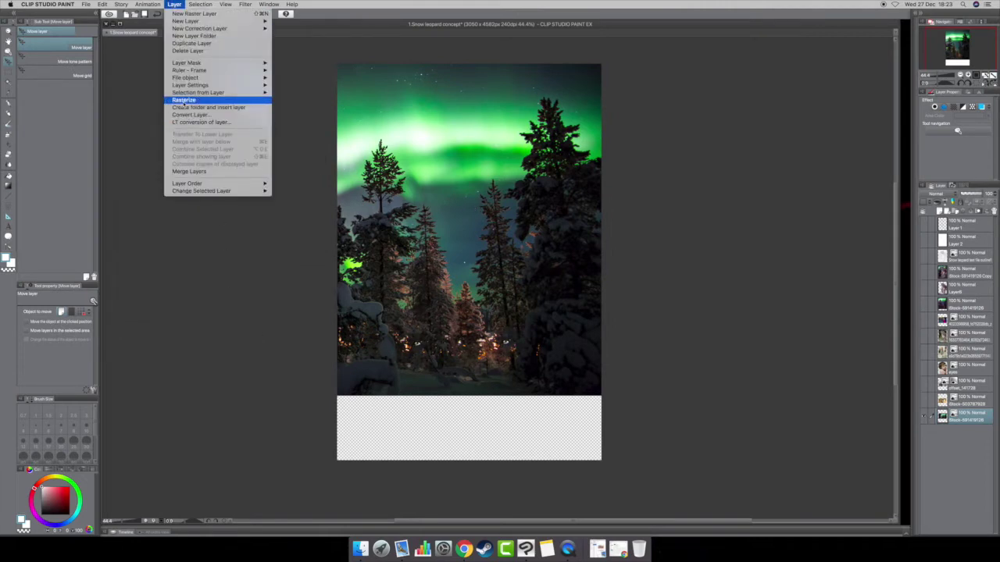
pyautogui.click(183, 101)
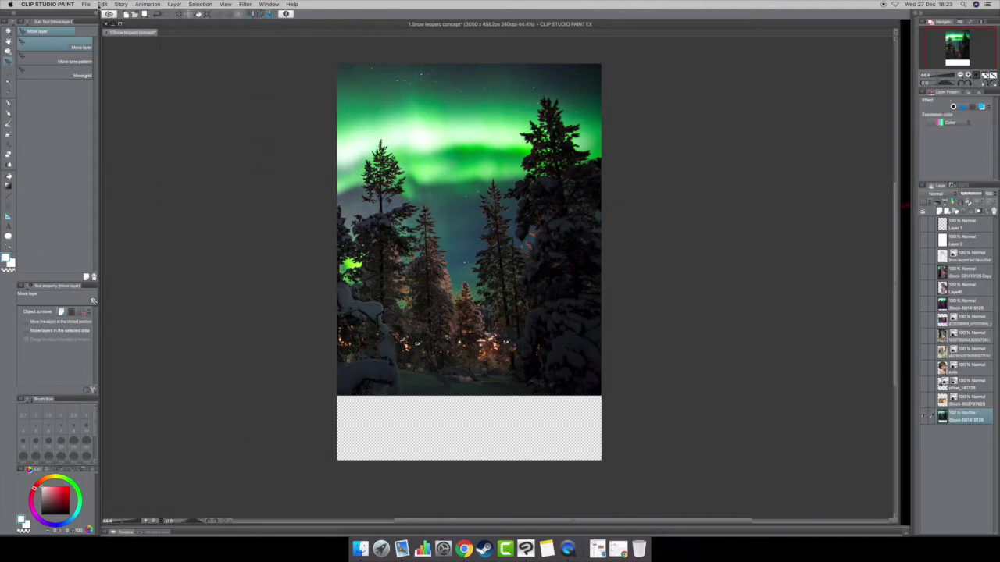
# Step: Scale the forest layer proportionally to about 120% so it fills the canvas, shift it slightly left and apply the transformation
pyautogui.click(86, 5)
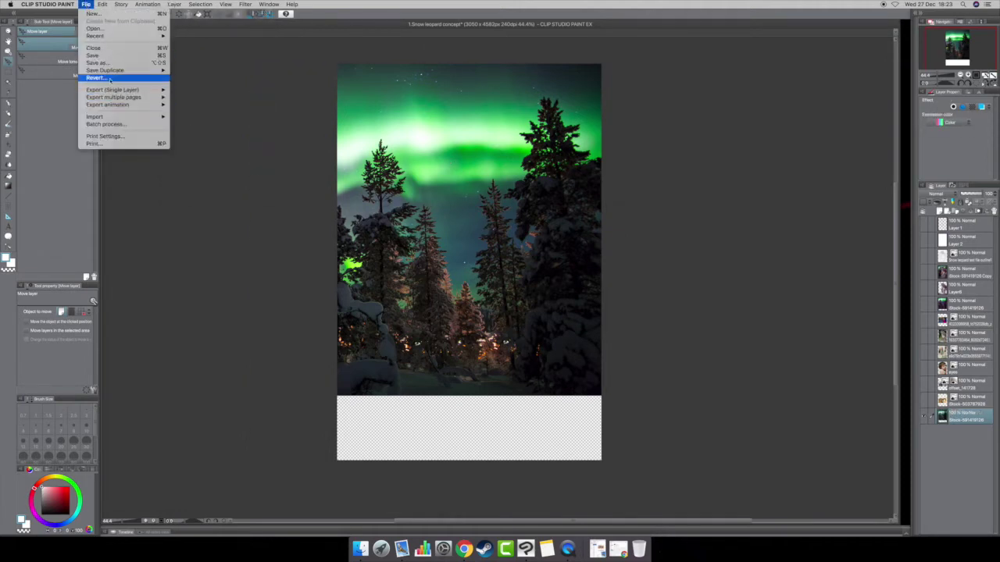
pyautogui.moveTo(103, 5)
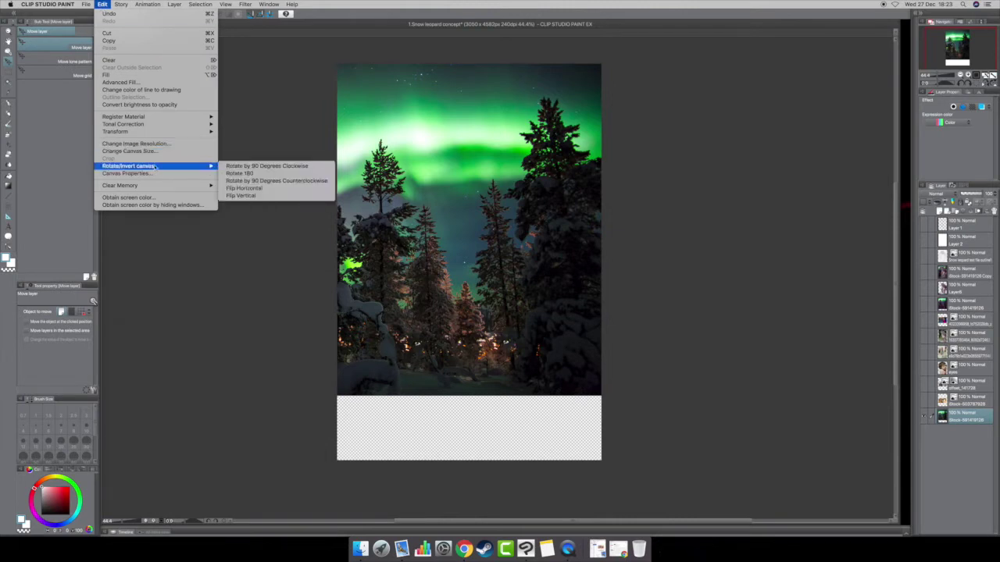
pyautogui.moveTo(188, 131)
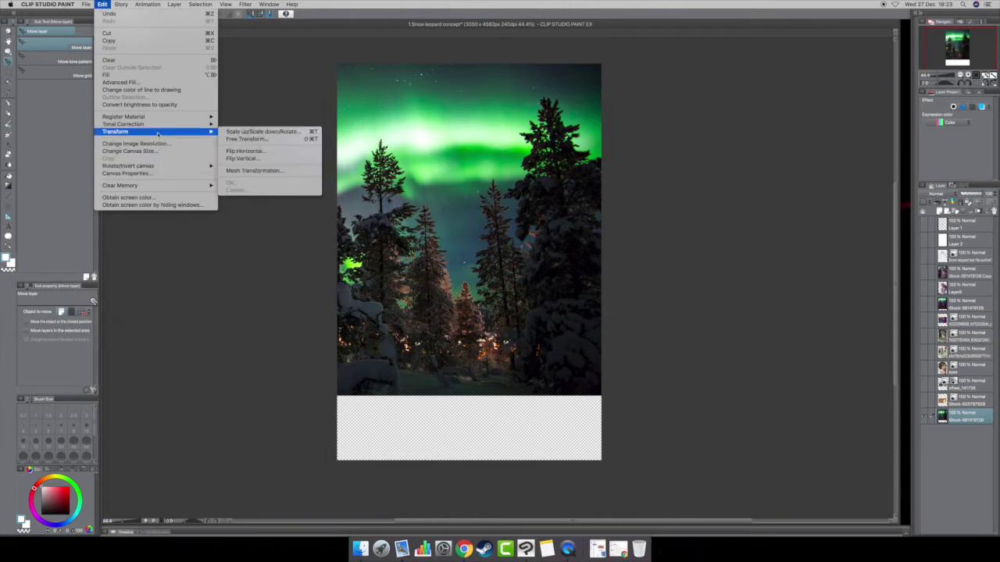
pyautogui.click(256, 134)
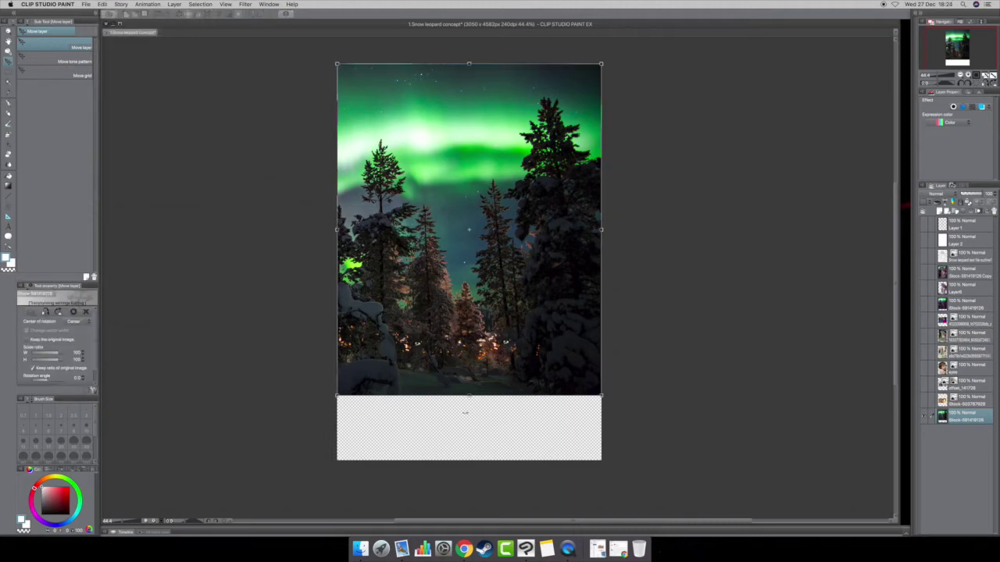
pyautogui.moveTo(469, 396); pyautogui.dragTo(468, 460)
pyautogui.moveTo(515, 353)
pyautogui.mouseDown()
pyautogui.moveTo(508, 341)
pyautogui.moveTo(508, 353)
pyautogui.mouseUp()
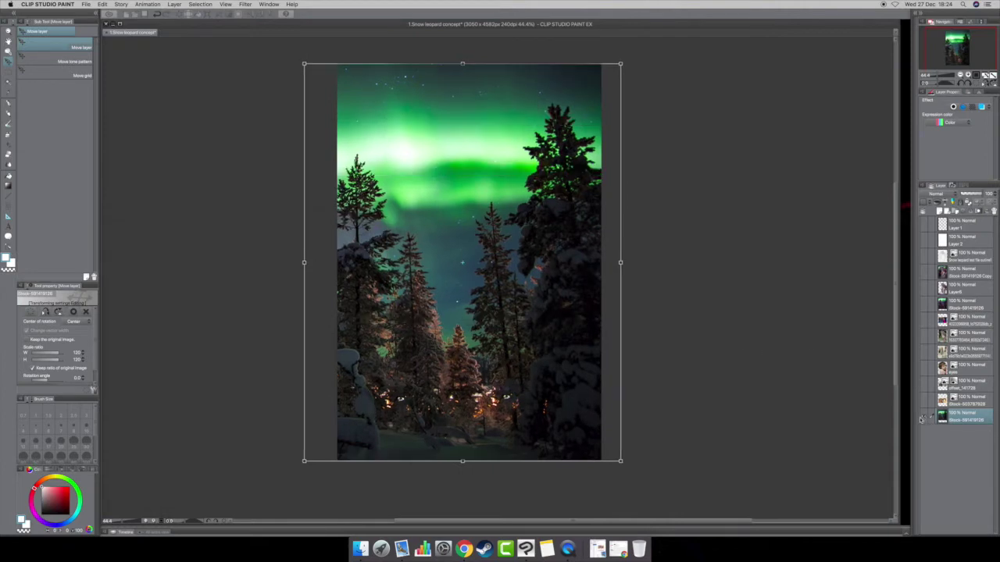
pyautogui.press('super+s')
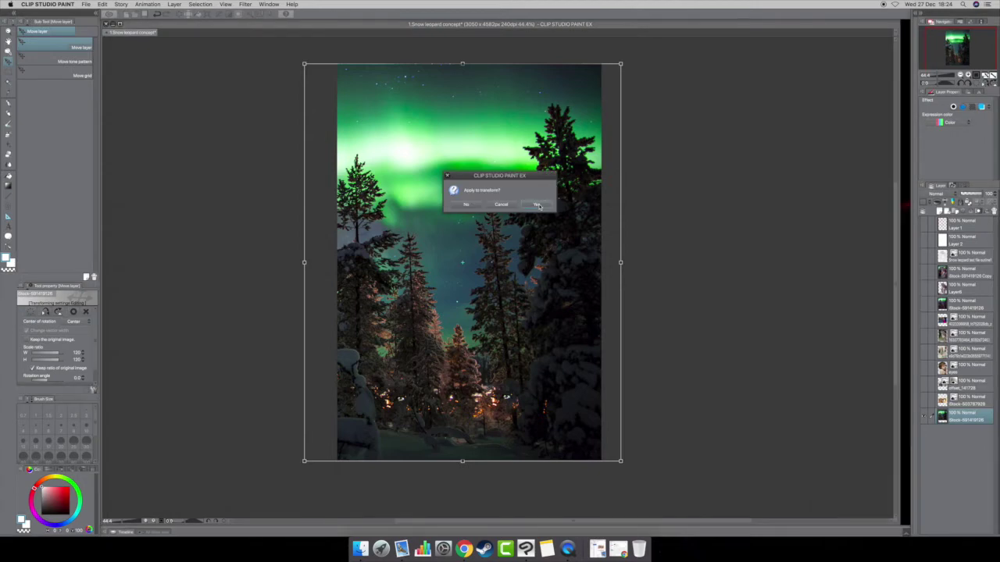
pyautogui.press('Return')
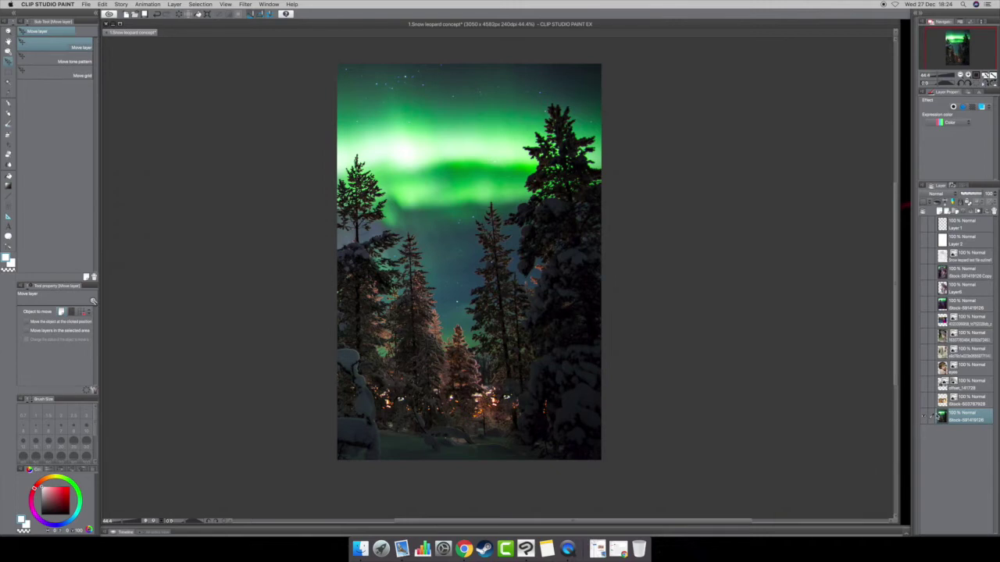
# Step: Show the girl photo layer and paint a small selection beside the girl's hair with the Selection pen
pyautogui.click(924, 353)
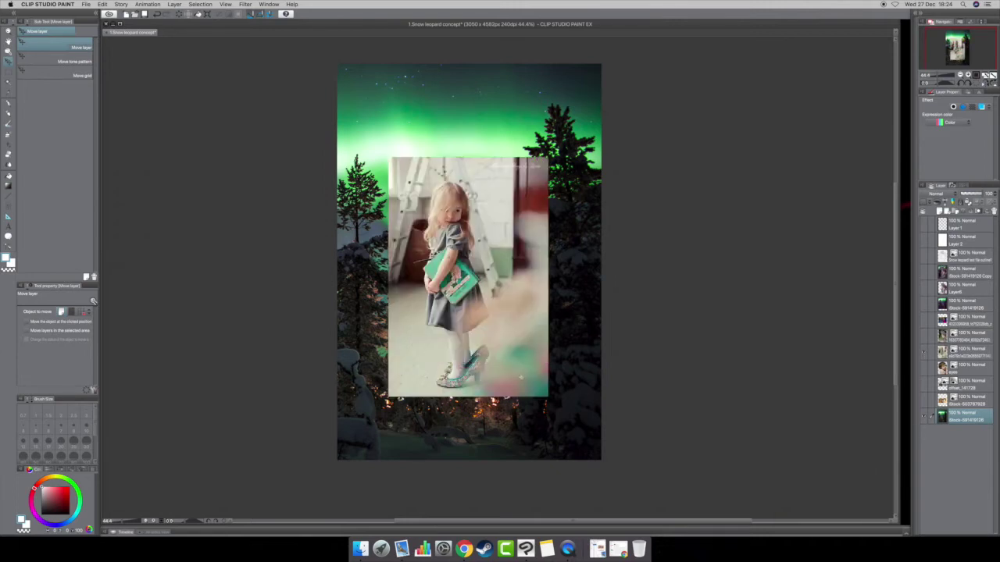
pyautogui.click(10, 71)
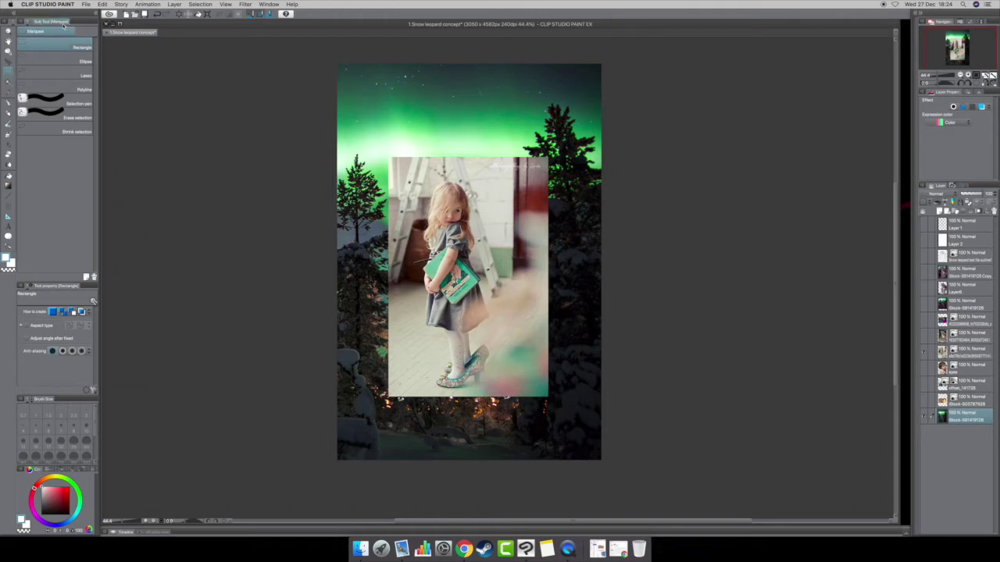
pyautogui.click(78, 103)
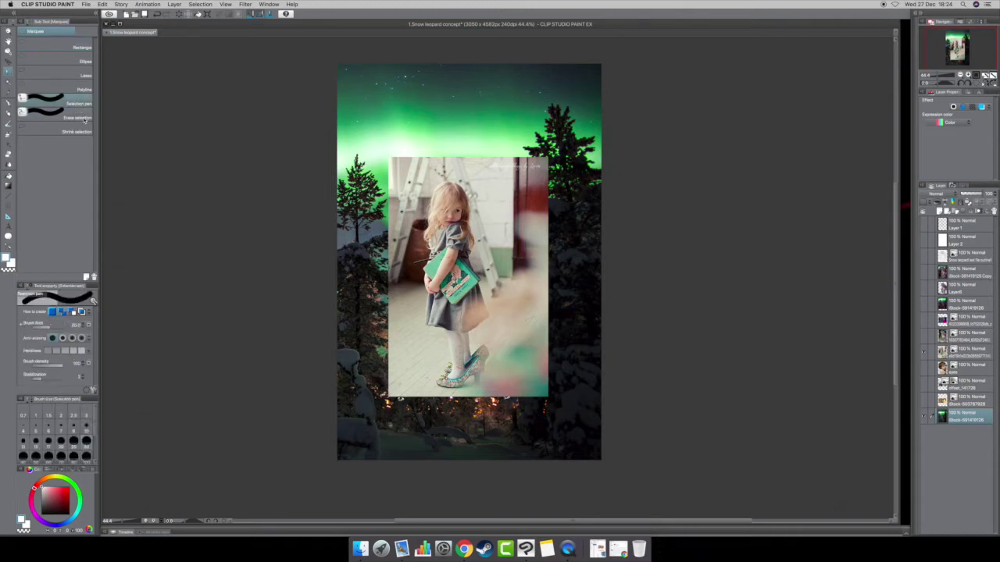
pyautogui.click(76, 117)
pyautogui.click(73, 103)
pyautogui.click(75, 117)
pyautogui.click(73, 103)
pyautogui.moveTo(377, 239); pyautogui.dragTo(413, 170)
pyautogui.moveTo(401, 211)
pyautogui.mouseDown()
pyautogui.moveTo(402, 193)
pyautogui.moveTo(430, 164)
pyautogui.moveTo(412, 176)
pyautogui.mouseUp()
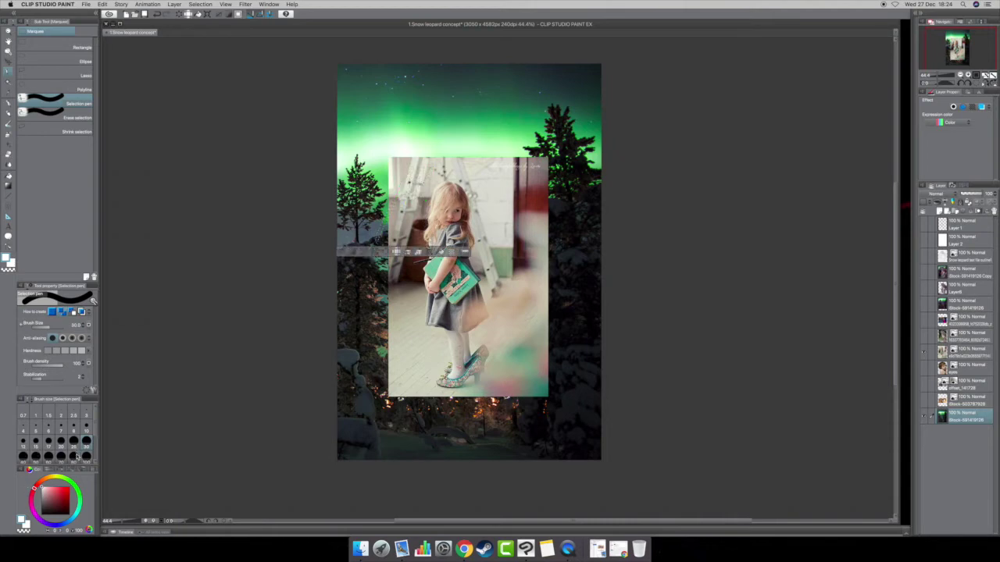
# Step: Paint a selection around the whole girl photo with the Selection pen at size 300, and hide the aurora forest layer
pyautogui.scroll(-3, 95, 423)
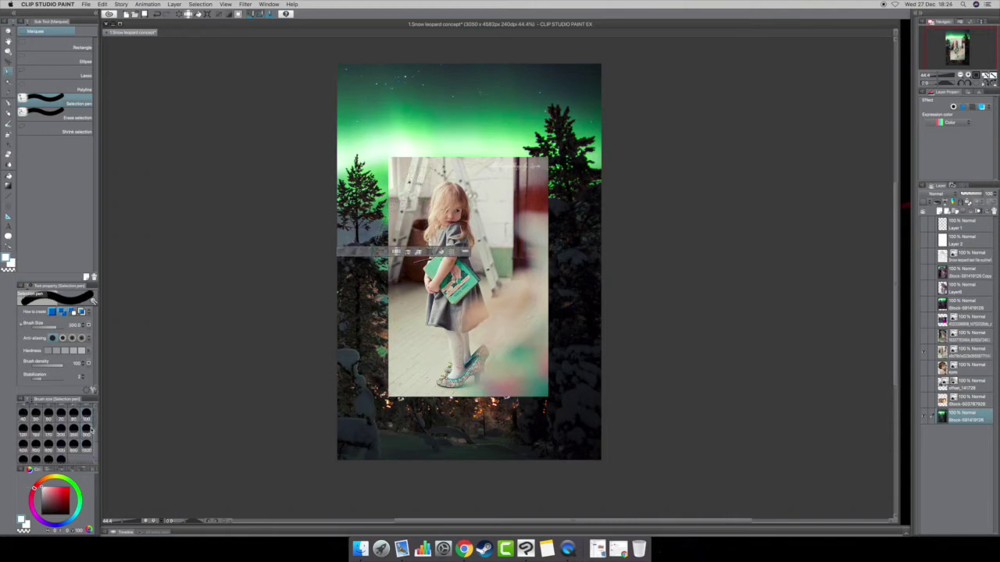
pyautogui.moveTo(422, 143)
pyautogui.mouseDown()
pyautogui.moveTo(389, 184)
pyautogui.moveTo(459, 134)
pyautogui.moveTo(402, 207)
pyautogui.moveTo(438, 173)
pyautogui.moveTo(415, 227)
pyautogui.moveTo(386, 219)
pyautogui.moveTo(418, 243)
pyautogui.moveTo(408, 272)
pyautogui.moveTo(381, 252)
pyautogui.moveTo(412, 291)
pyautogui.moveTo(418, 279)
pyautogui.moveTo(411, 334)
pyautogui.moveTo(388, 365)
pyautogui.moveTo(394, 410)
pyautogui.moveTo(428, 340)
pyautogui.moveTo(439, 343)
pyautogui.moveTo(430, 377)
pyautogui.mouseUp()
pyautogui.moveTo(439, 343)
pyautogui.mouseDown()
pyautogui.moveTo(477, 342)
pyautogui.moveTo(513, 323)
pyautogui.moveTo(529, 331)
pyautogui.moveTo(531, 378)
pyautogui.moveTo(558, 335)
pyautogui.moveTo(538, 321)
pyautogui.moveTo(540, 394)
pyautogui.moveTo(492, 359)
pyautogui.moveTo(383, 399)
pyautogui.moveTo(507, 408)
pyautogui.moveTo(564, 390)
pyautogui.moveTo(557, 321)
pyautogui.mouseUp()
pyautogui.moveTo(410, 166)
pyautogui.mouseDown()
pyautogui.moveTo(478, 174)
pyautogui.moveTo(489, 254)
pyautogui.moveTo(522, 351)
pyautogui.moveTo(500, 183)
pyautogui.moveTo(468, 144)
pyautogui.moveTo(444, 147)
pyautogui.moveTo(528, 226)
pyautogui.moveTo(539, 344)
pyautogui.moveTo(504, 170)
pyautogui.moveTo(556, 265)
pyautogui.moveTo(543, 137)
pyautogui.moveTo(563, 337)
pyautogui.mouseUp()
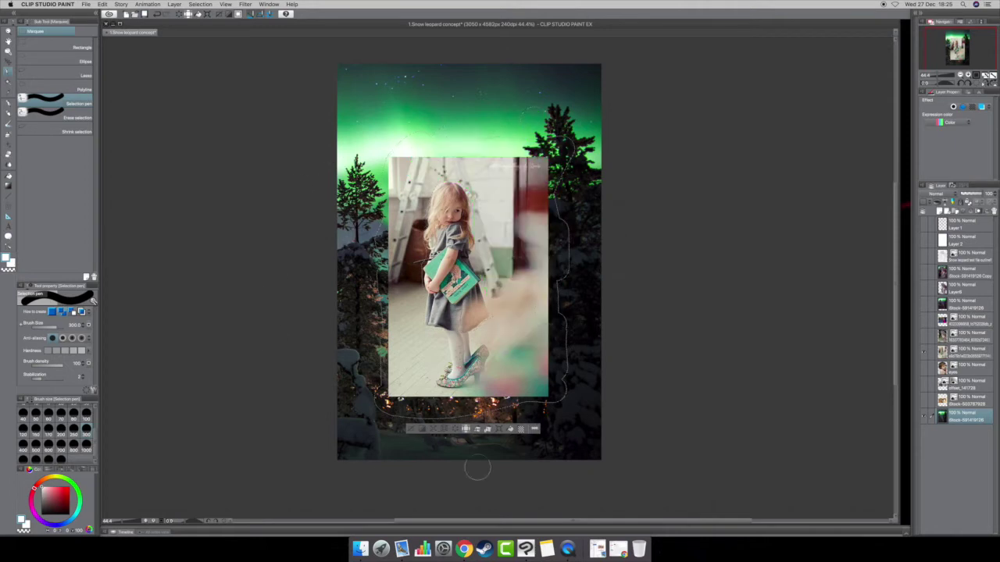
pyautogui.click(924, 418)
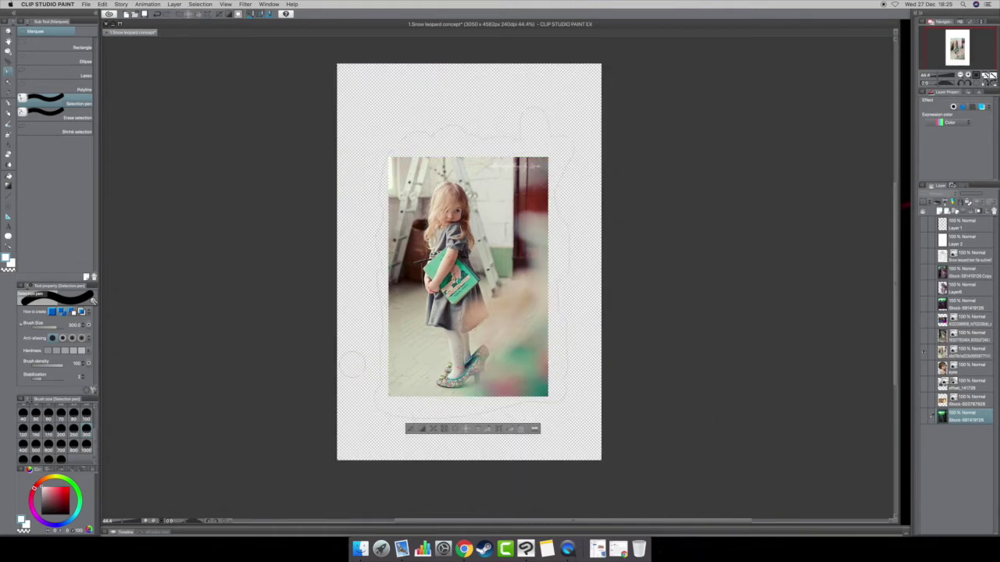
# Step: Choose the Hard airbrush and set the drawing color to a dark blue-violet
pyautogui.click(9, 156)
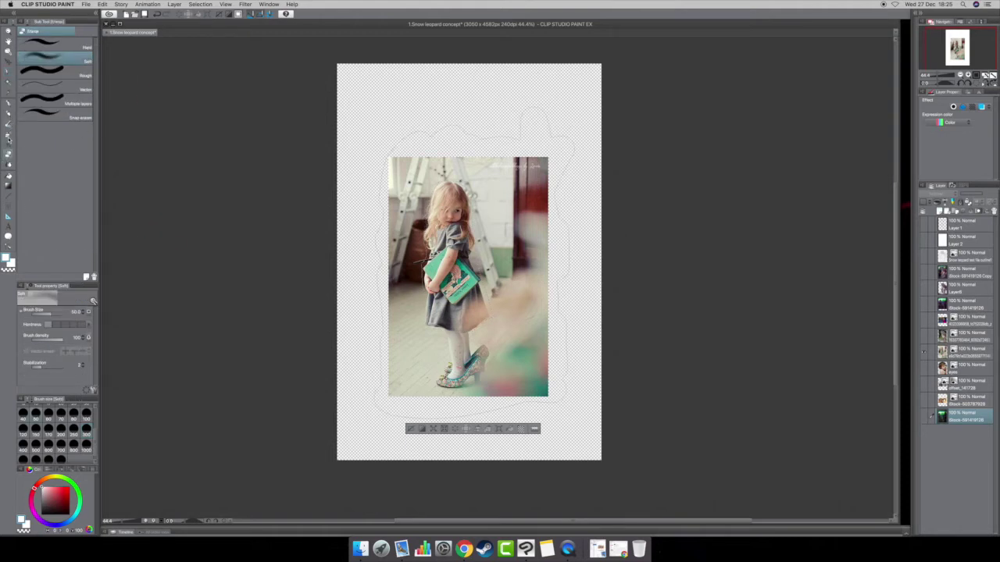
pyautogui.click(9, 138)
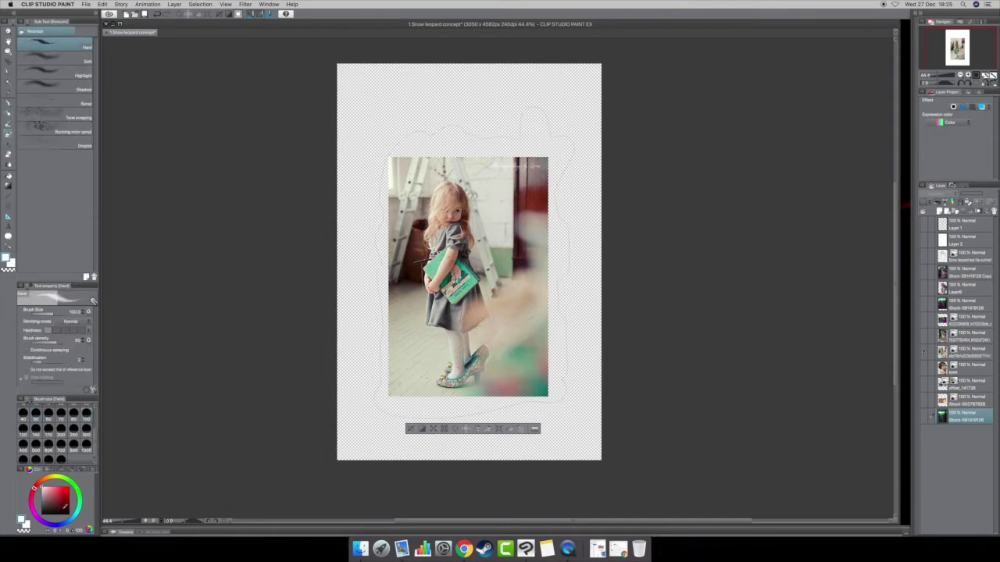
pyautogui.click(51, 524)
pyautogui.click(61, 503)
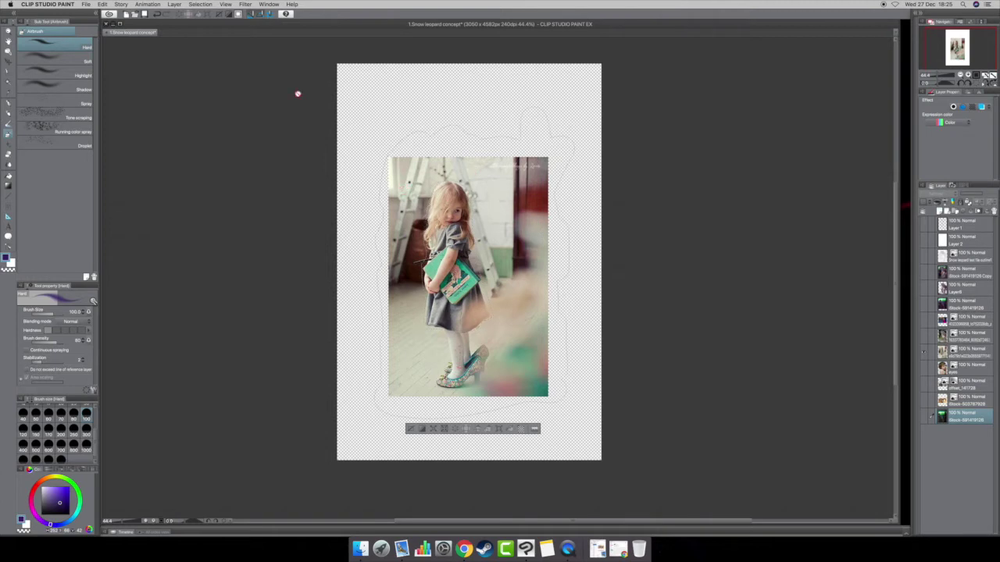
pyautogui.click(174, 5)
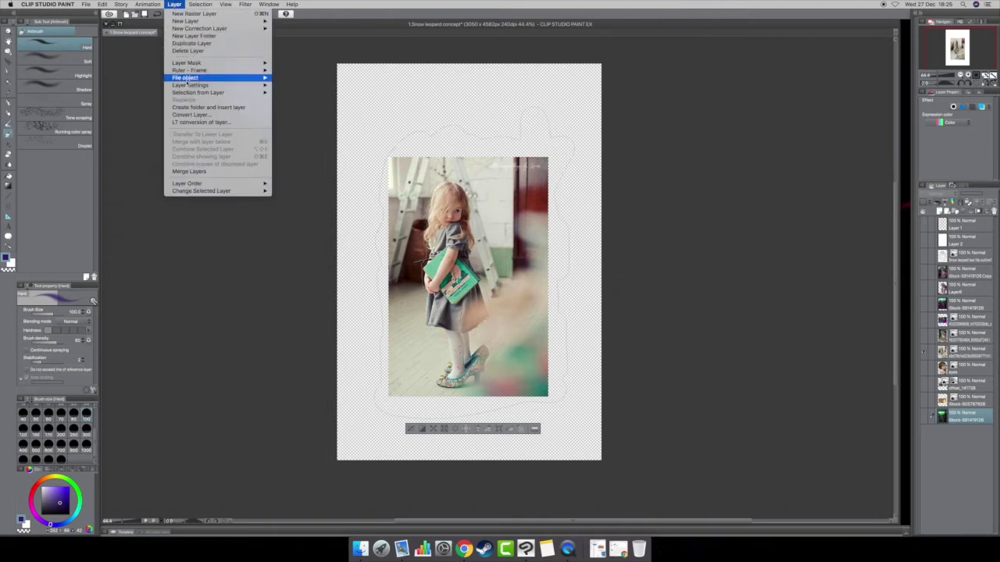
pyautogui.click(362, 194)
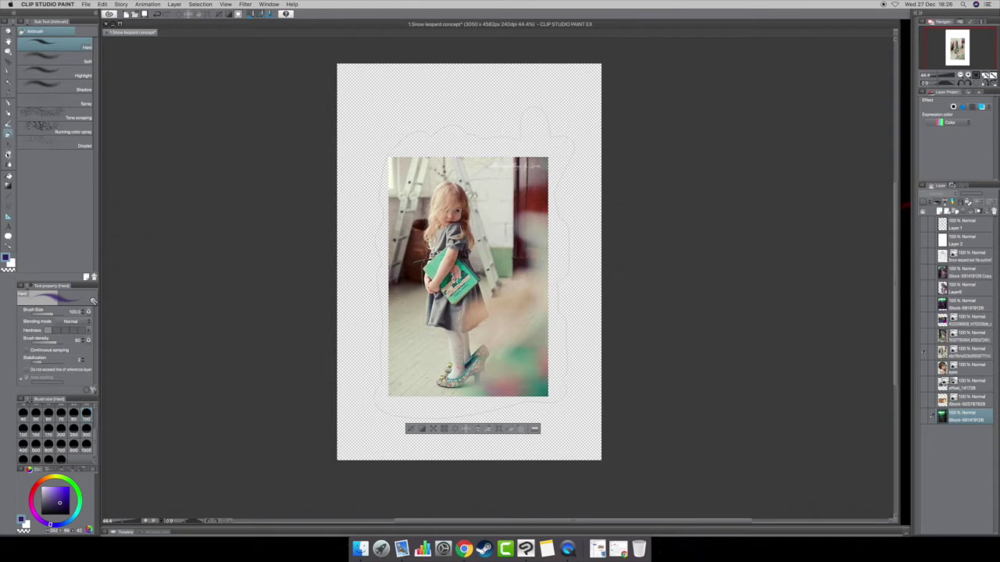
# Step: Choose the Fill tool that refers only to the editing layer, and rasterize the girl photo layer
pyautogui.click(9, 175)
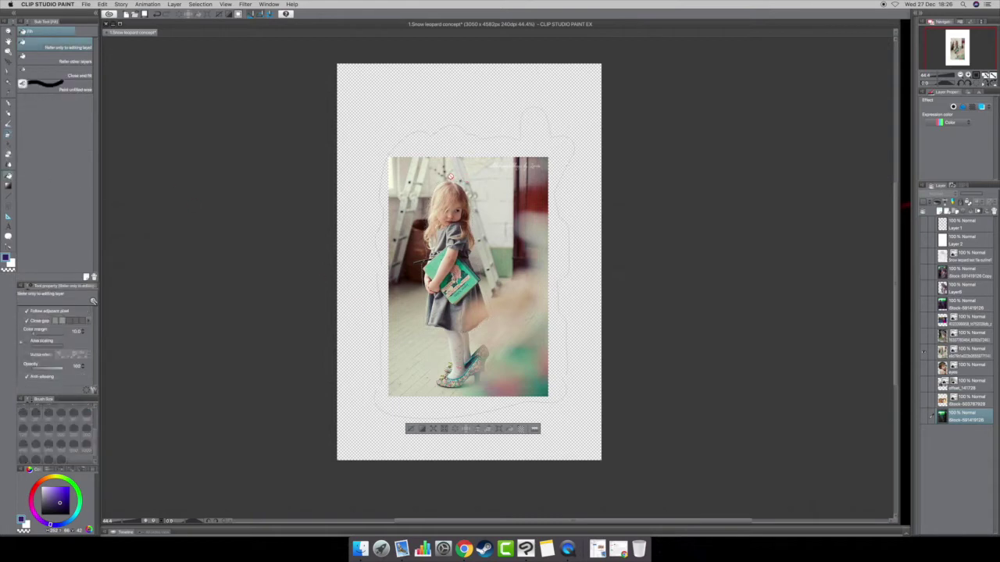
pyautogui.click(176, 4)
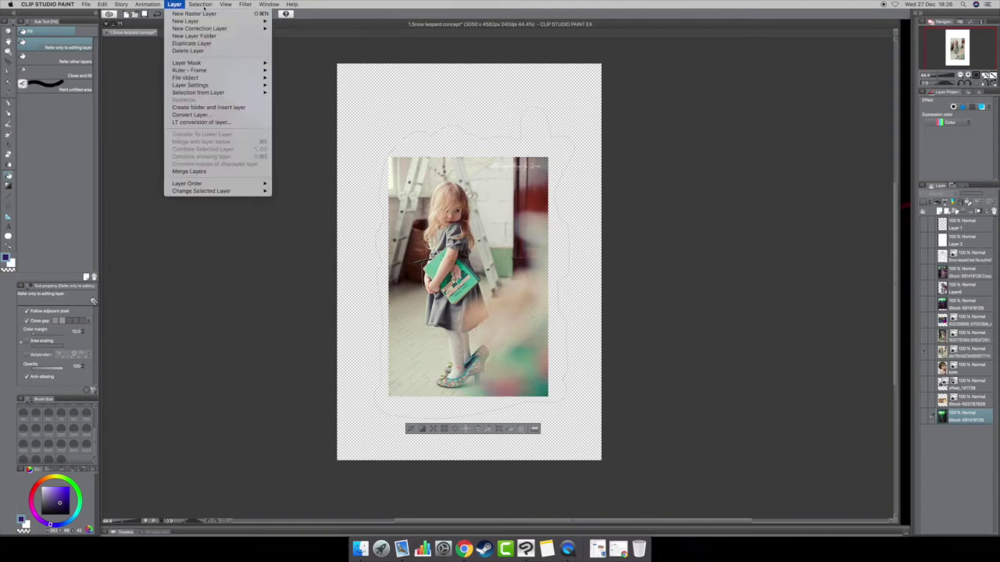
pyautogui.click(365, 29)
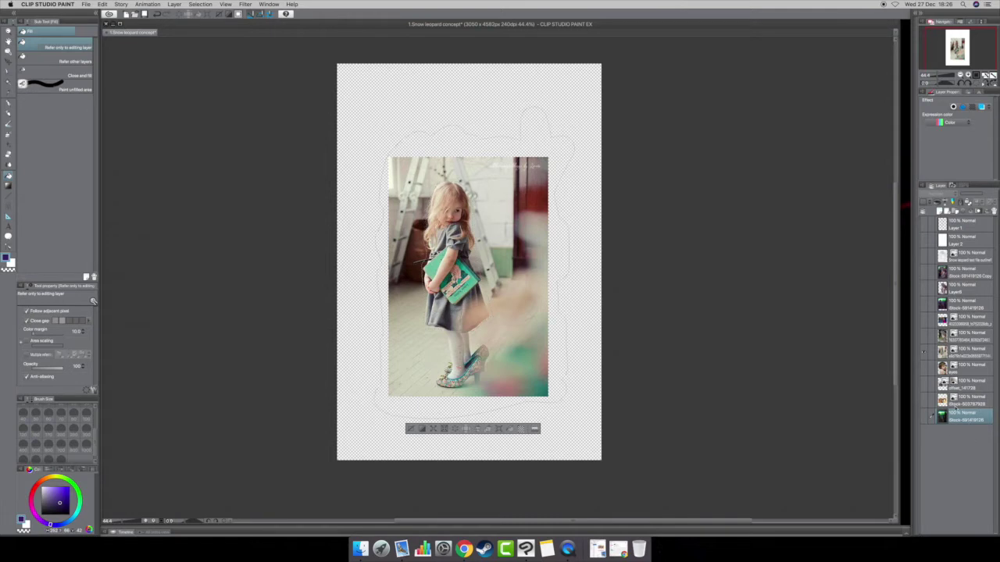
pyautogui.click(976, 352)
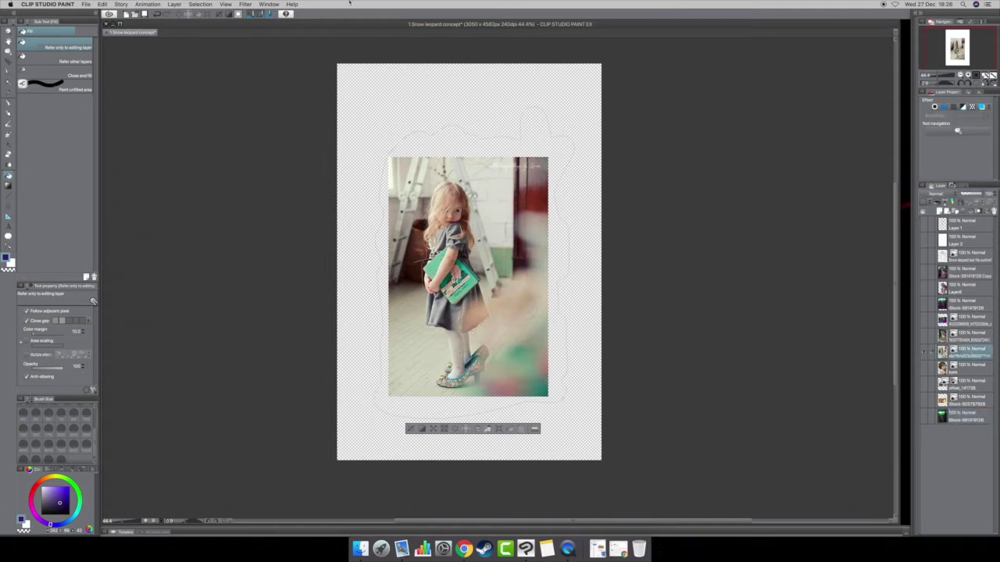
pyautogui.click(175, 5)
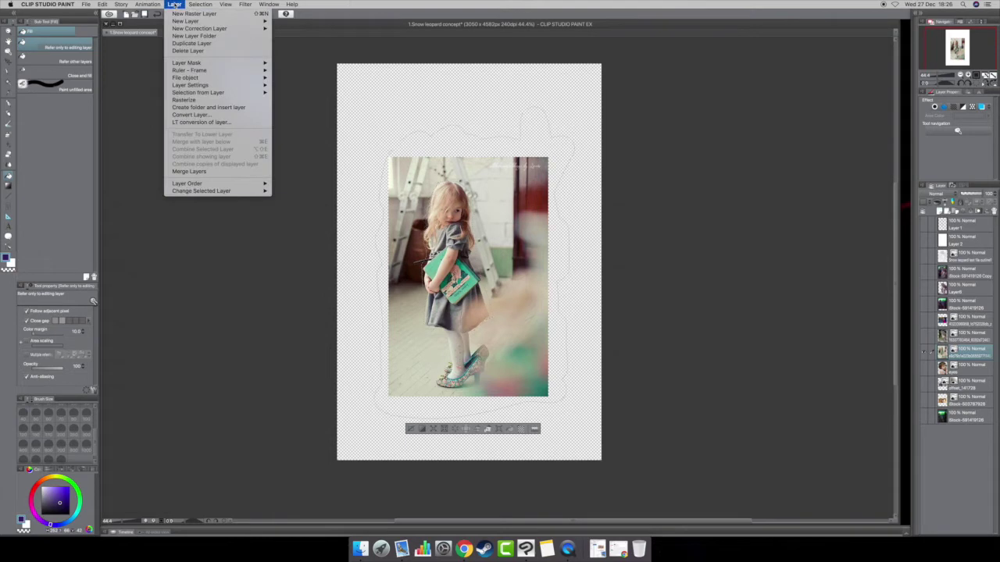
pyautogui.click(203, 102)
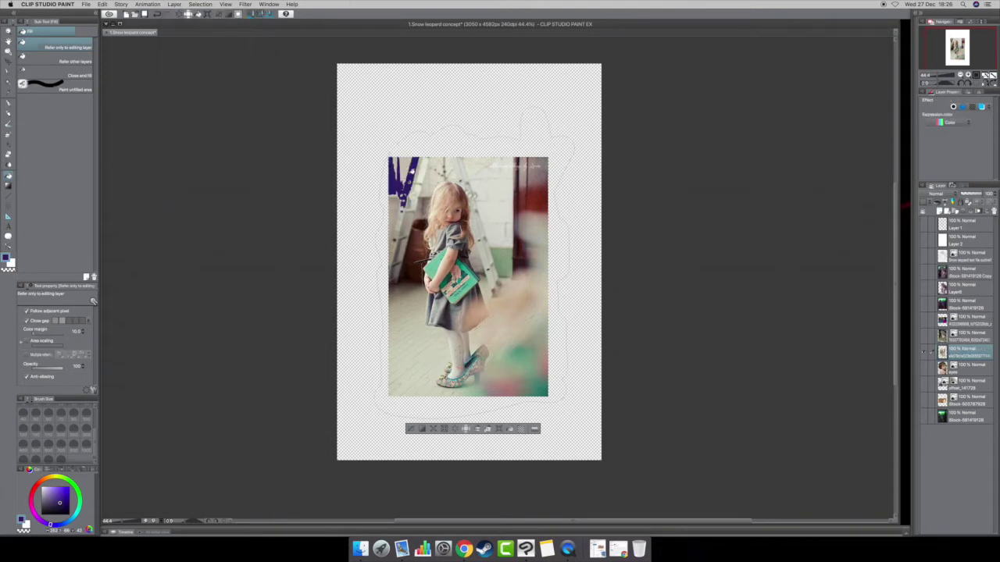
# Step: Fill the wall, door and blurred foreground areas around the girl with dark blue-violet
pyautogui.click(435, 178)
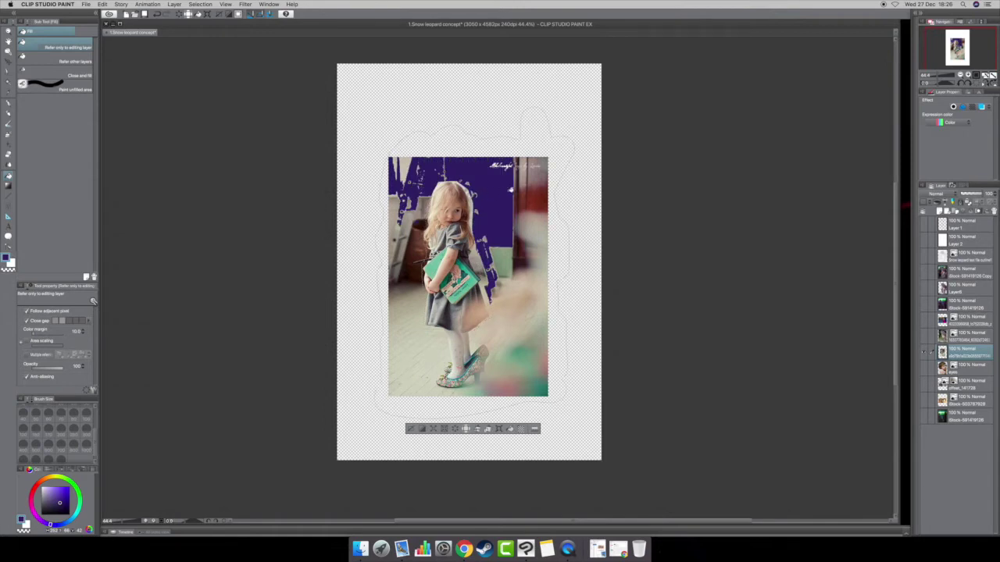
pyautogui.click(532, 284)
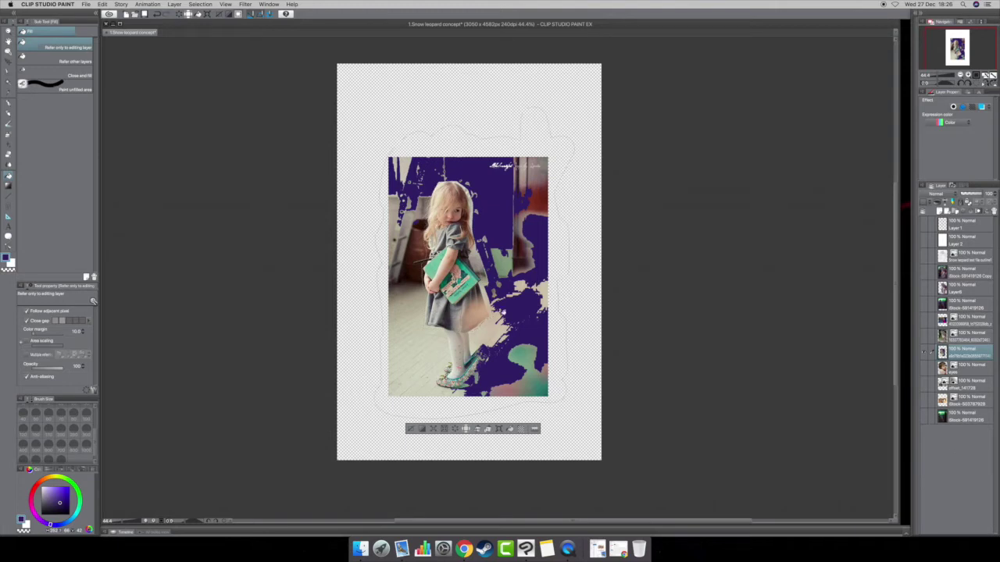
pyautogui.click(522, 256)
pyautogui.click(504, 265)
pyautogui.click(535, 184)
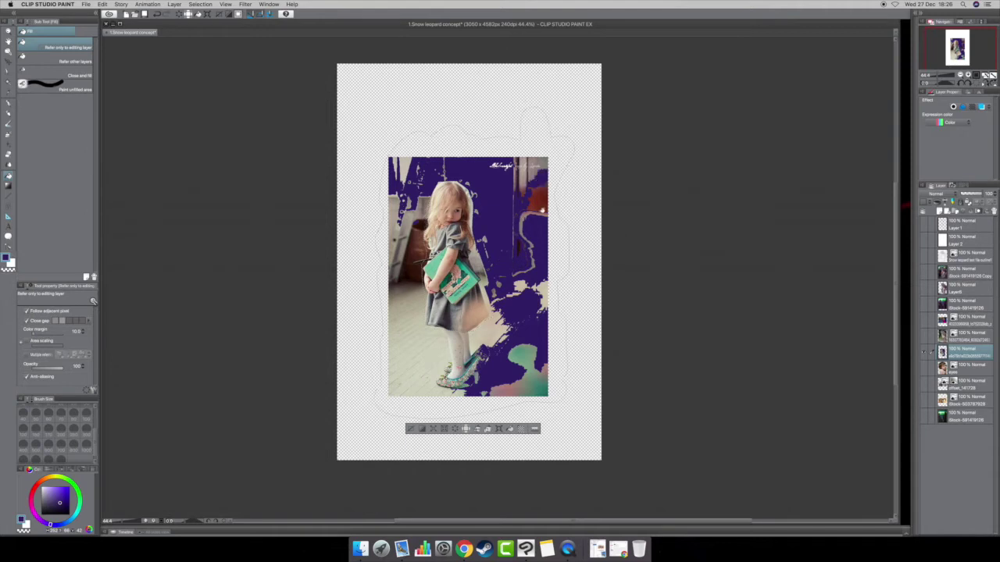
pyautogui.click(540, 197)
# Step: Erase the background and the legs around the girl with the Soft eraser at size 1000, leaving a rough cutout
pyautogui.press('e')
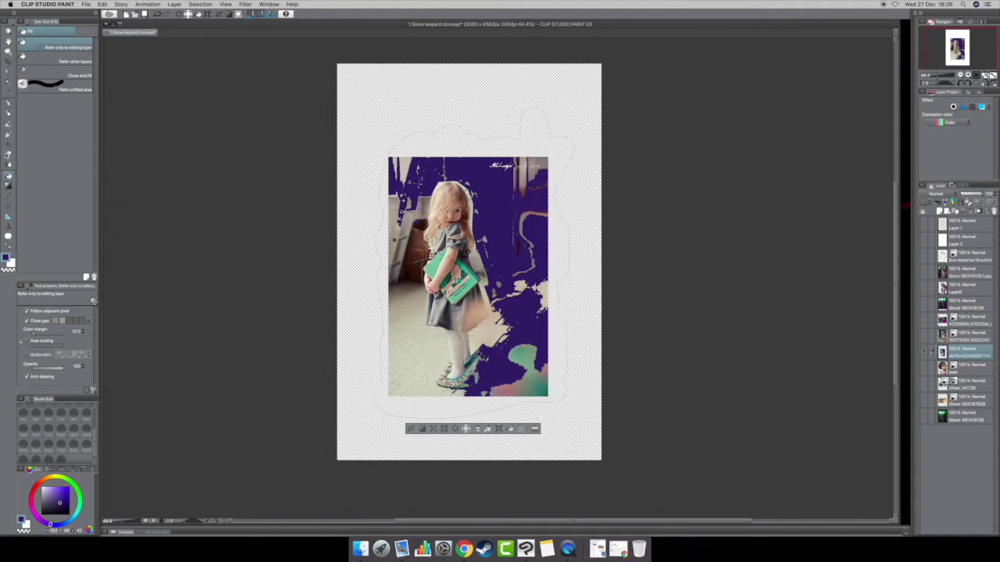
pyautogui.click(86, 444)
pyautogui.moveTo(508, 234)
pyautogui.mouseDown()
pyautogui.moveTo(517, 200)
pyautogui.moveTo(520, 234)
pyautogui.moveTo(478, 200)
pyautogui.moveTo(515, 328)
pyautogui.moveTo(500, 367)
pyautogui.moveTo(539, 332)
pyautogui.moveTo(425, 371)
pyautogui.moveTo(406, 289)
pyautogui.moveTo(421, 195)
pyautogui.moveTo(456, 136)
pyautogui.mouseUp()
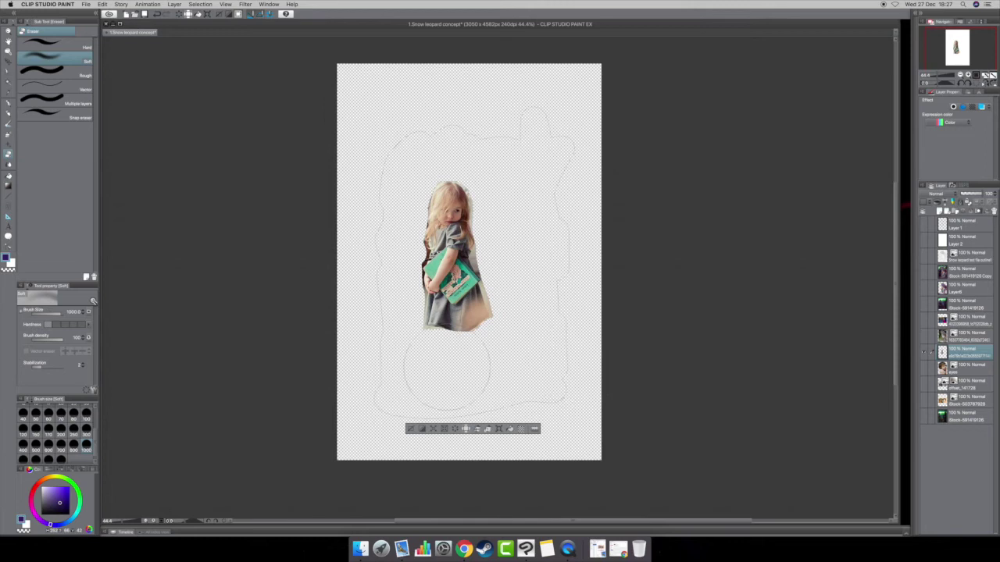
# Step: Mark the dark background patch between the girl's hair and the book with the Selection pen at size 25 and erase it
pyautogui.scroll(-2, 467, 344)
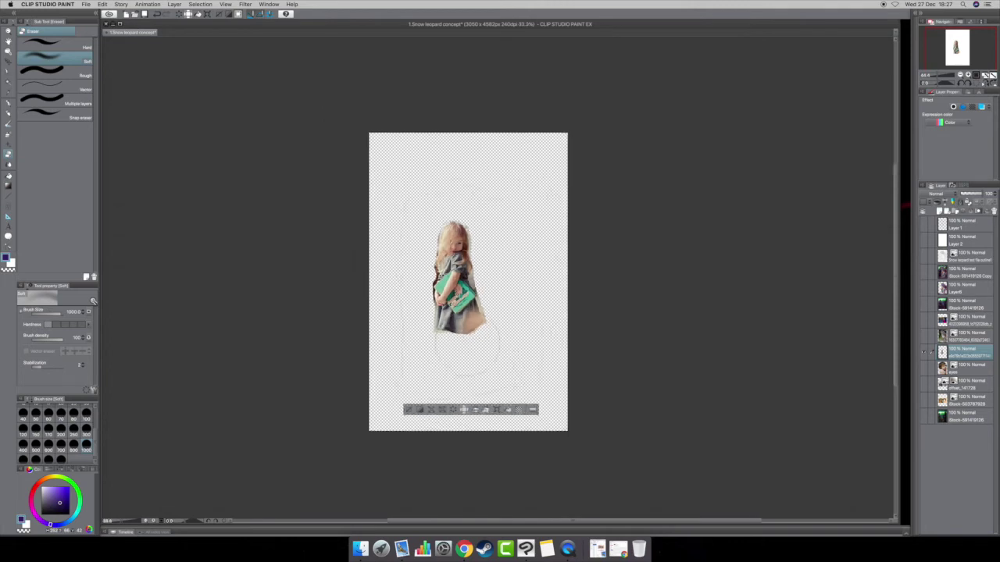
pyautogui.scroll(3, 467, 350)
pyautogui.scroll(4, 467, 355)
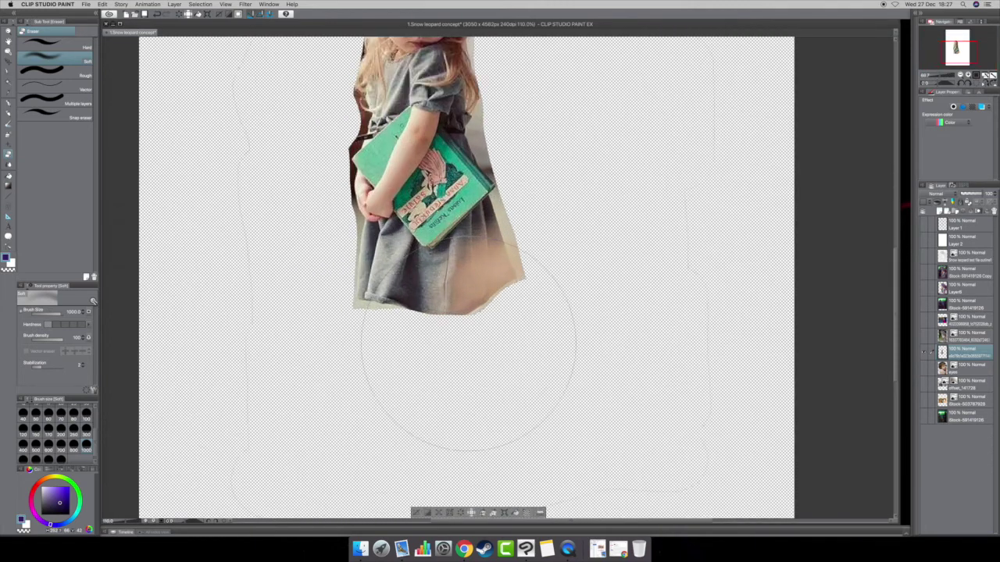
pyautogui.moveTo(459, 199); pyautogui.dragTo(524, 377)
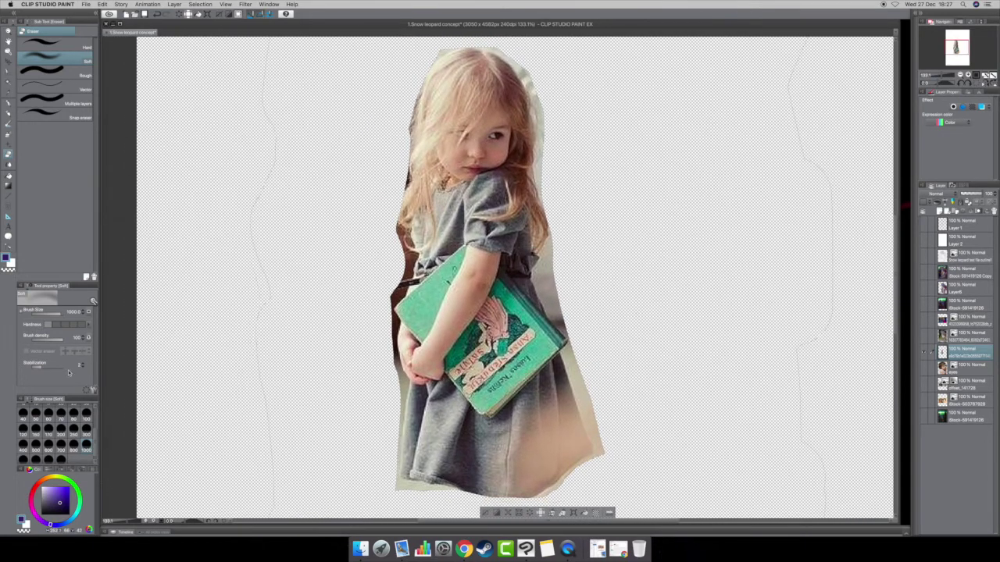
pyautogui.click(9, 84)
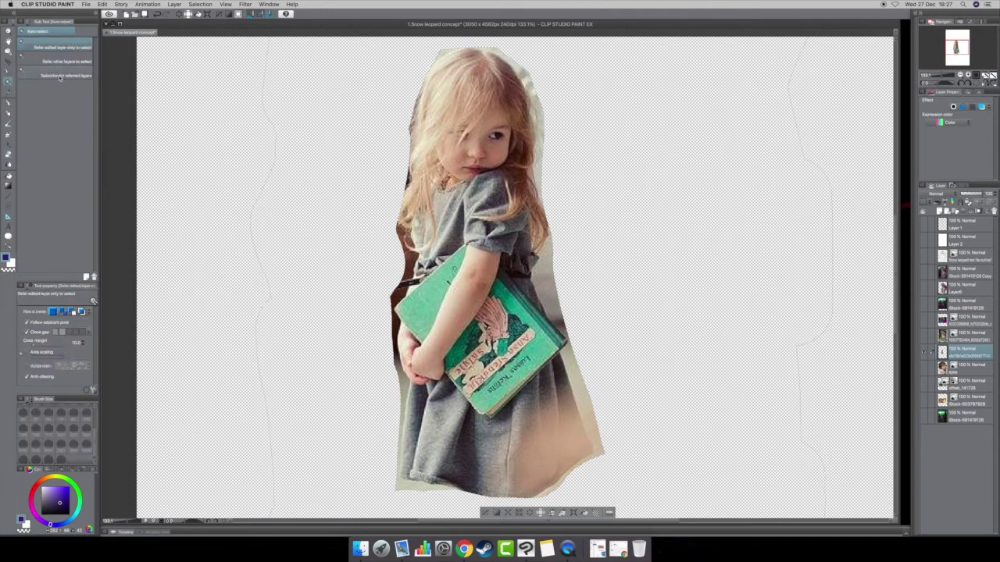
pyautogui.press('m')
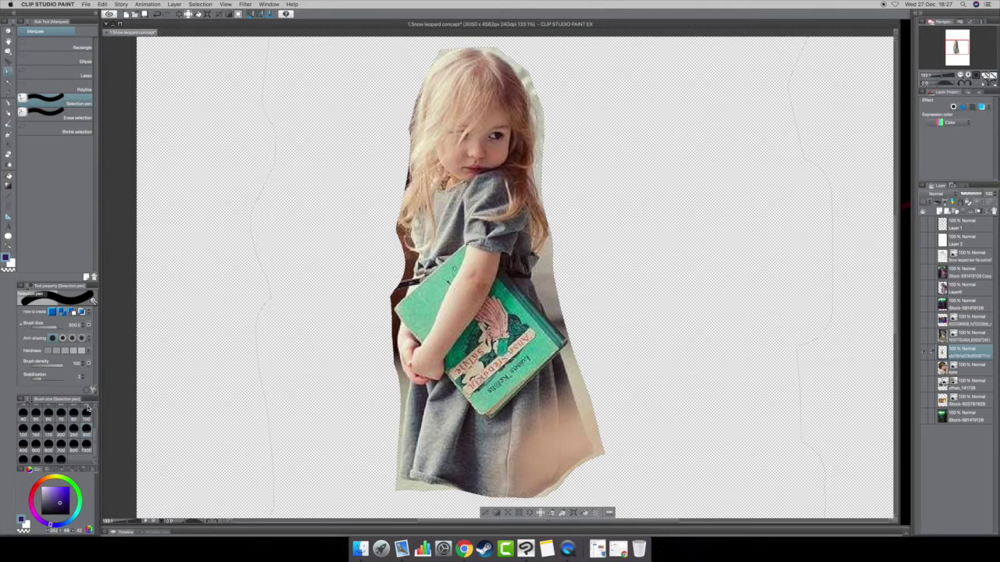
pyautogui.scroll(5, 90, 408)
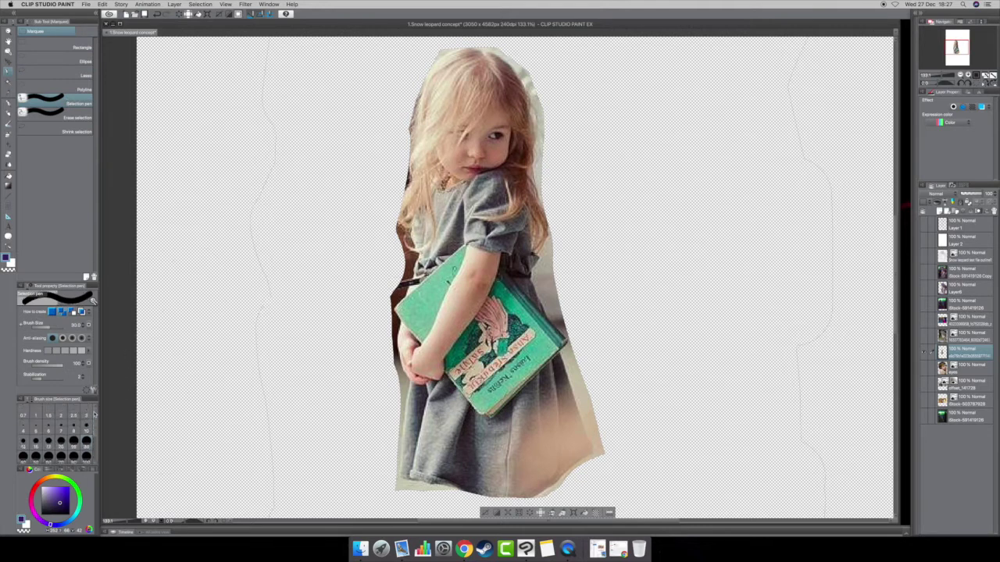
pyautogui.click(86, 414)
pyautogui.click(86, 426)
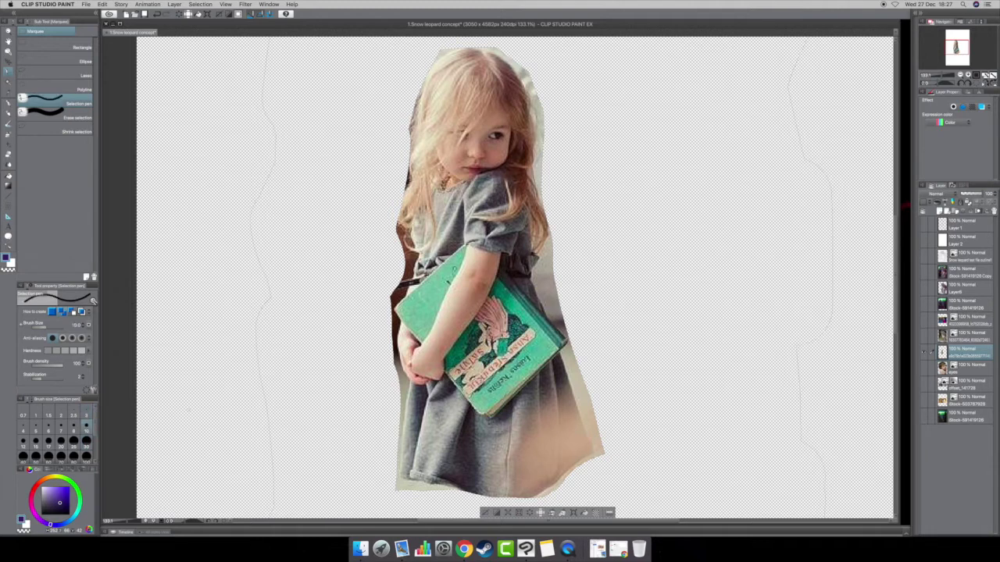
pyautogui.click(74, 441)
pyautogui.moveTo(403, 272); pyautogui.dragTo(410, 254)
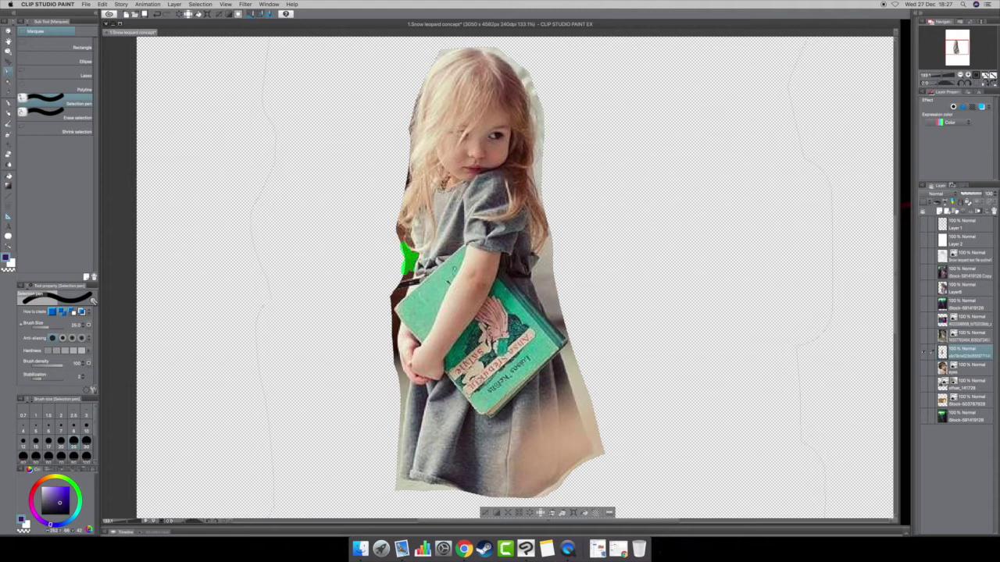
pyautogui.moveTo(404, 274); pyautogui.dragTo(390, 298)
pyautogui.moveTo(397, 300); pyautogui.dragTo(391, 310)
pyautogui.click(8, 155)
pyautogui.click(407, 259)
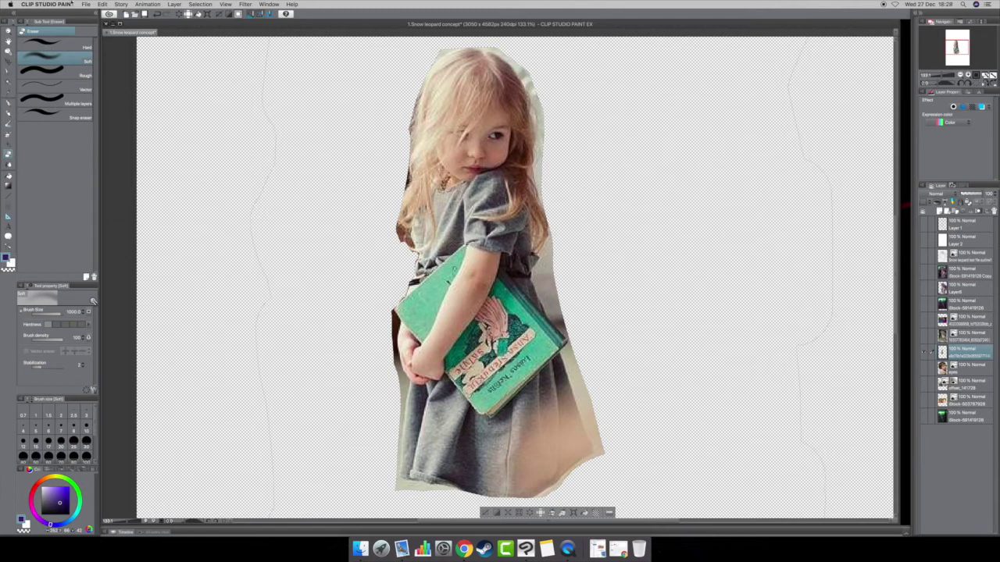
pyautogui.scroll(3, 441, 195)
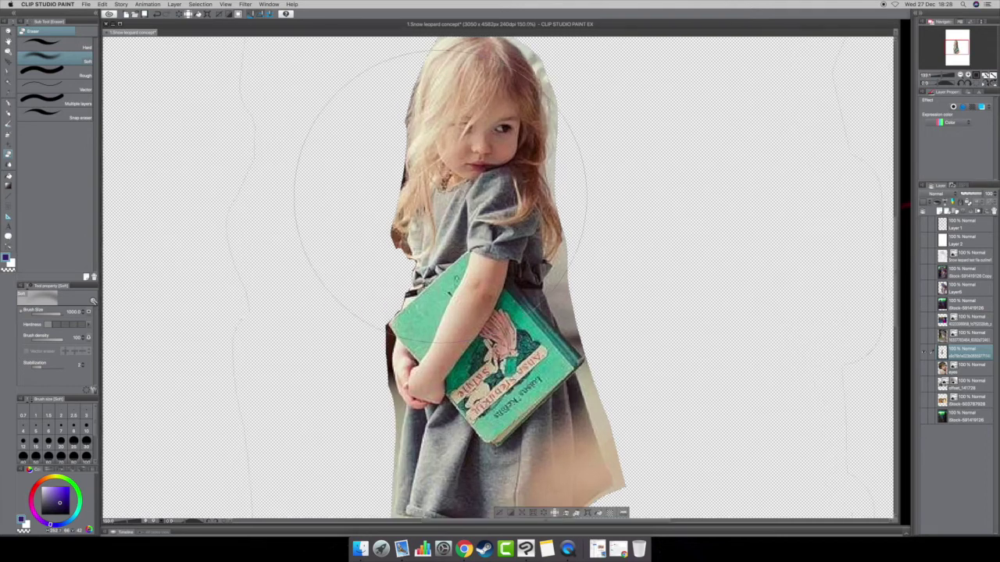
pyautogui.scroll(-1, 441, 195)
pyautogui.scroll(-2, 440, 196)
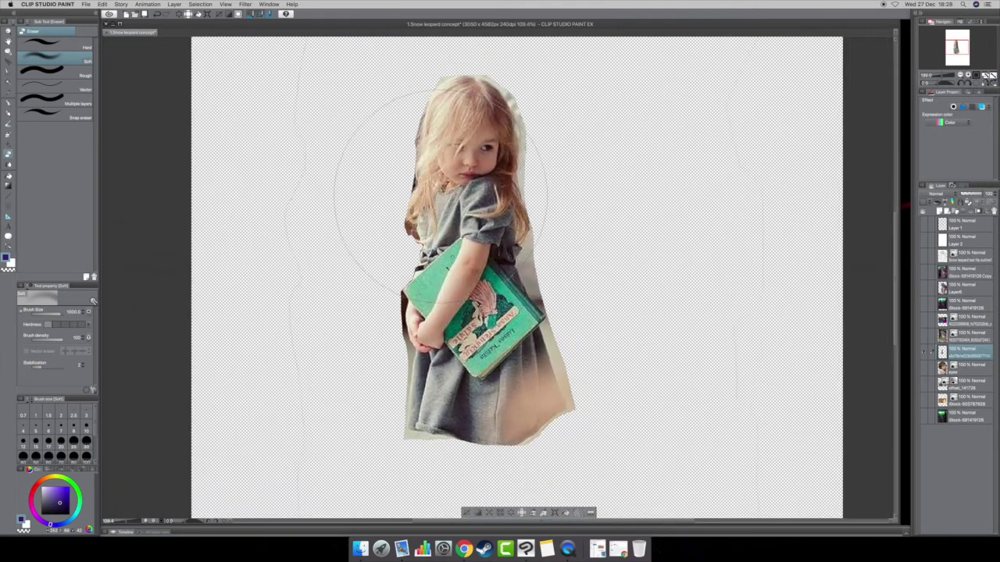
pyautogui.scroll(-4, 440, 194)
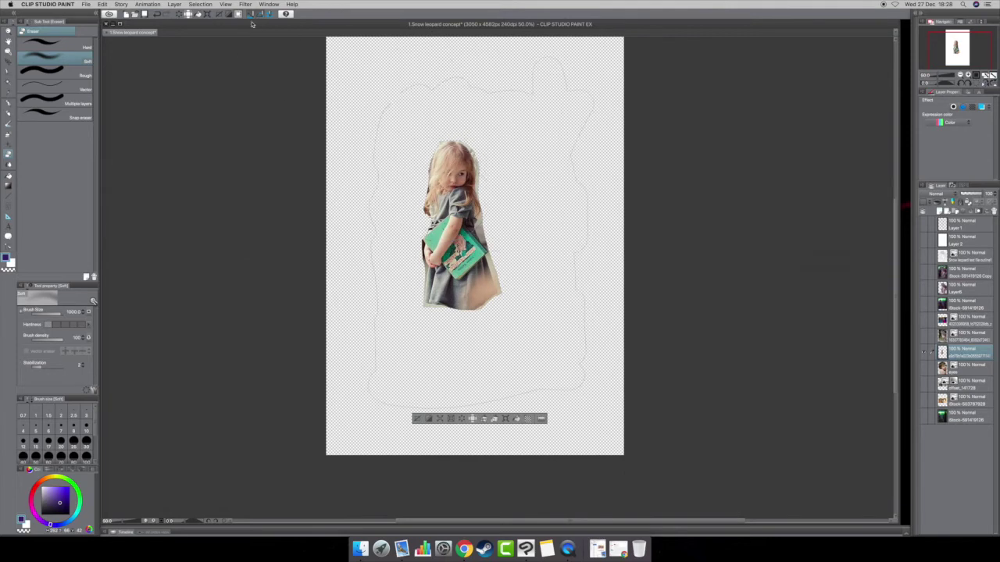
# Step: Clear the selection, then mirror the girl cutout horizontally, scale it to about 107% and shift it down toward the canvas's lower left
pyautogui.click(199, 5)
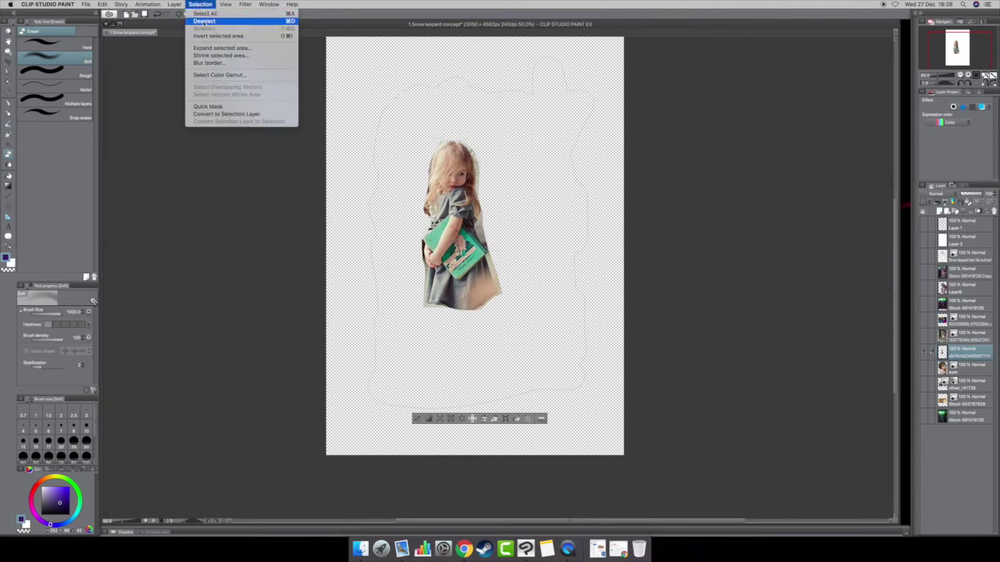
pyautogui.click(204, 21)
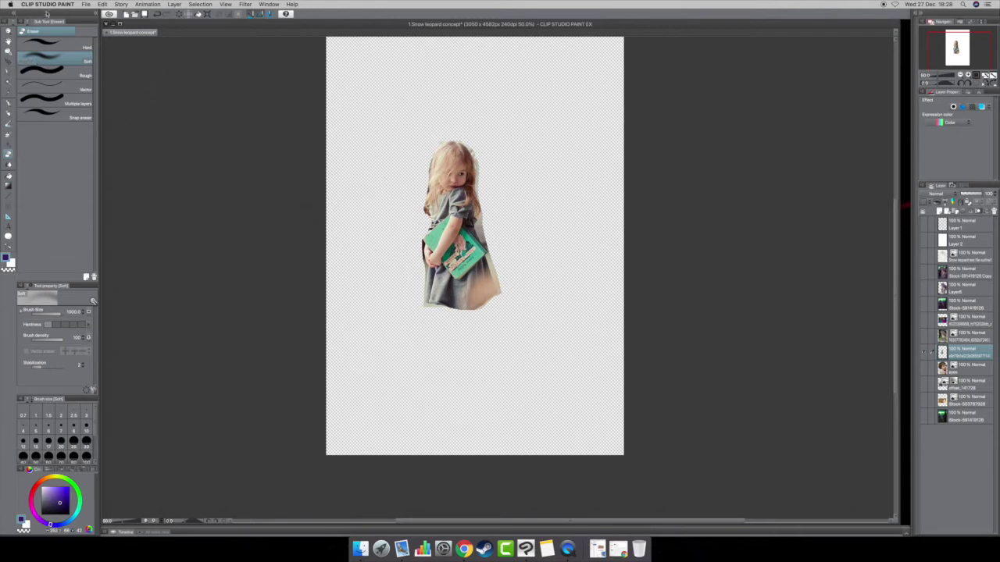
pyautogui.click(102, 4)
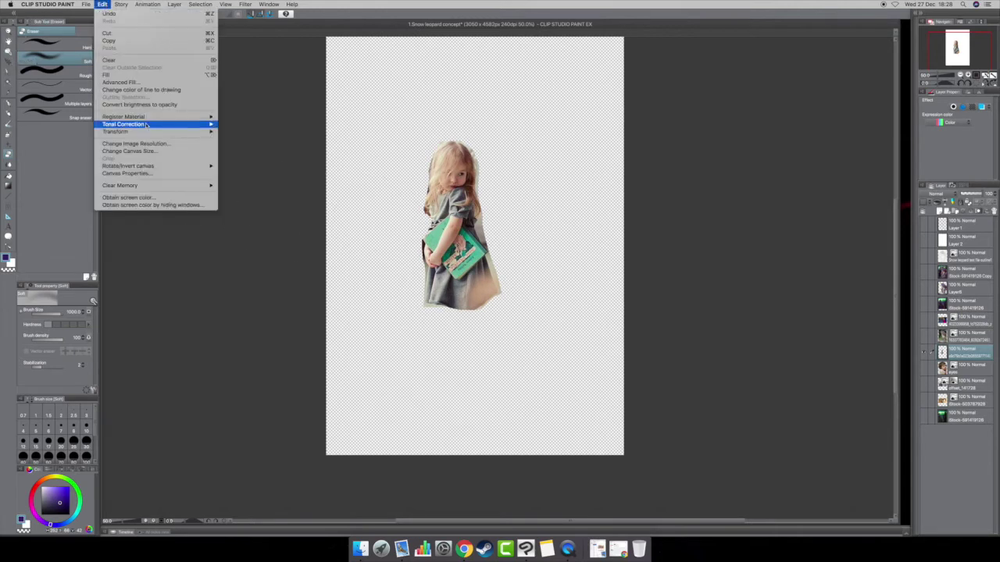
pyautogui.moveTo(157, 131)
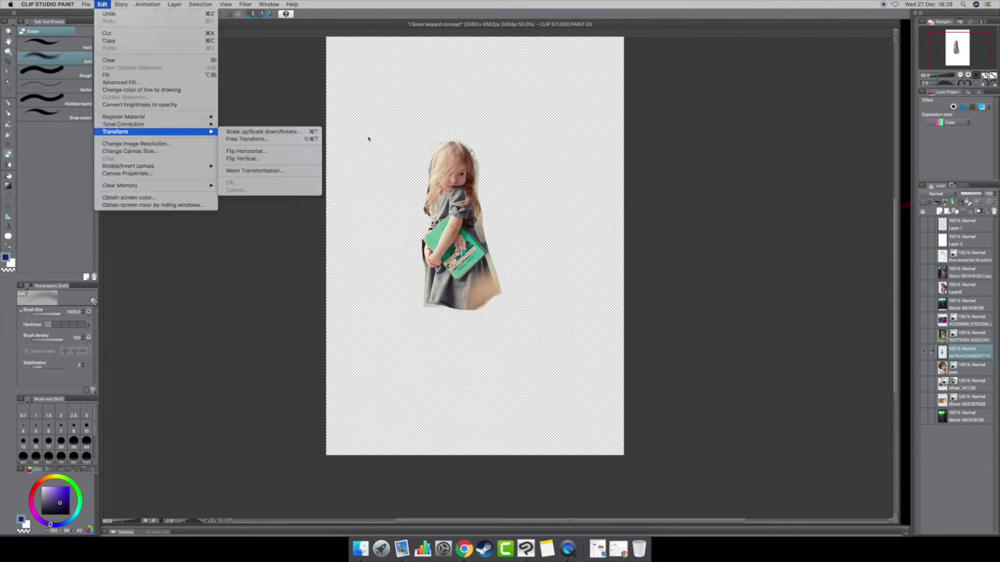
pyautogui.click(261, 131)
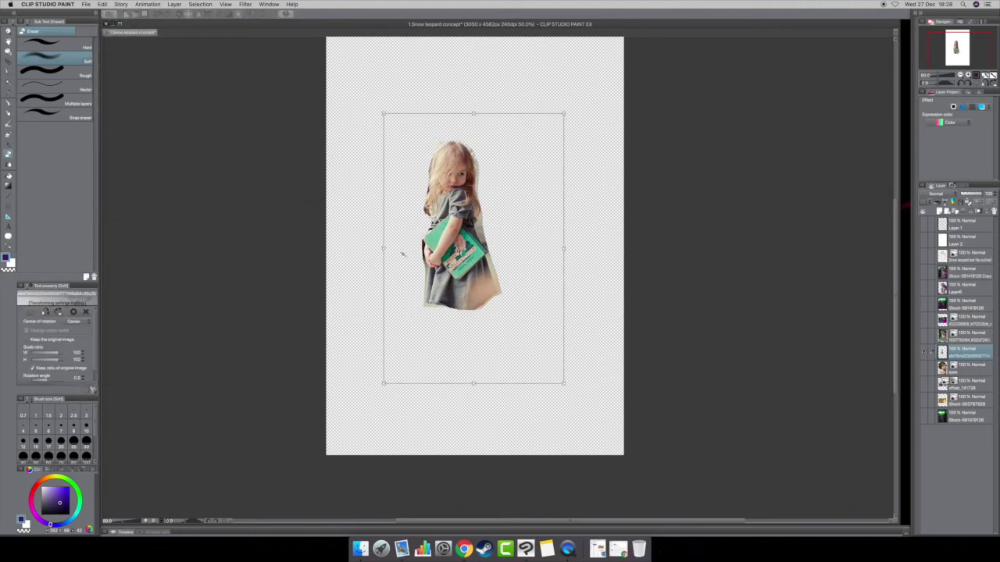
pyautogui.moveTo(406, 252)
pyautogui.mouseDown()
pyautogui.moveTo(665, 250)
pyautogui.moveTo(394, 247)
pyautogui.mouseUp()
pyautogui.moveTo(484, 242); pyautogui.dragTo(408, 300)
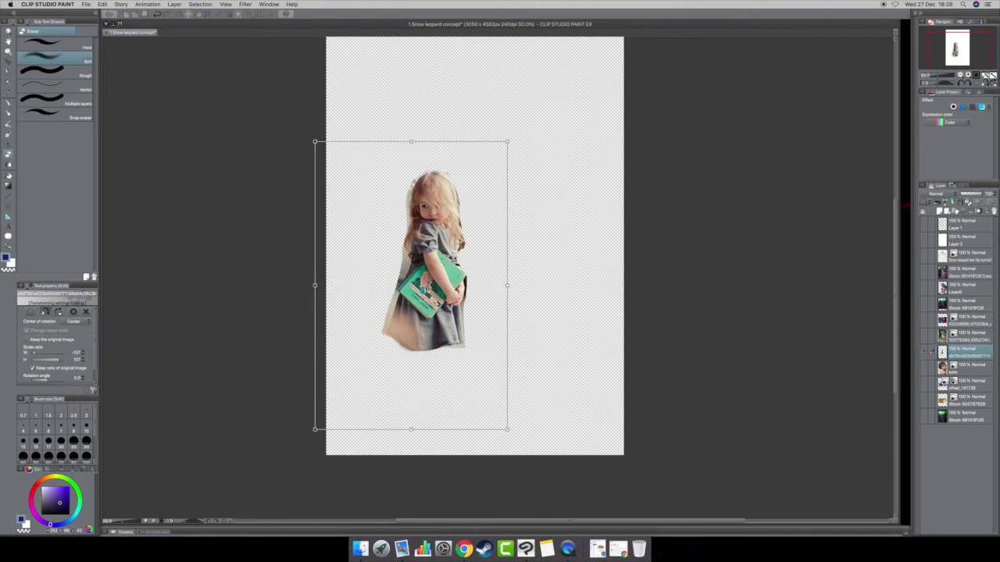
pyautogui.click(9, 164)
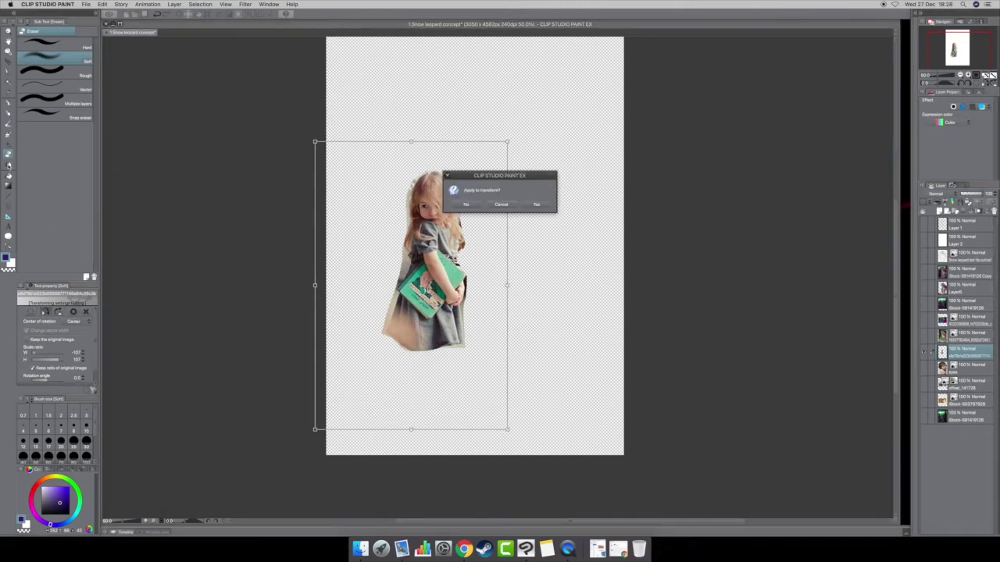
pyautogui.click(537, 205)
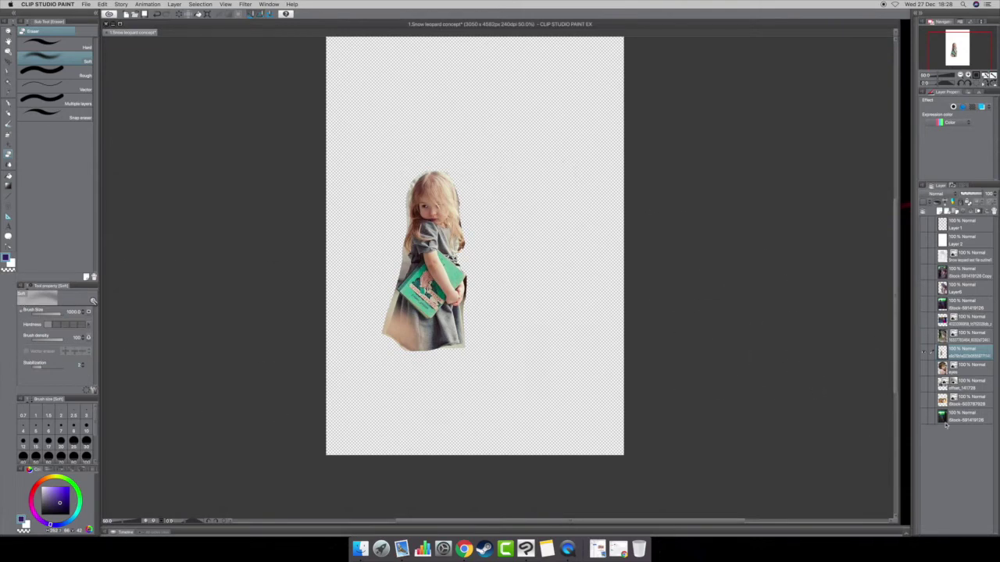
# Step: Show the aurora forest layer and move the girl down to the snowy ground at the left of the scene
pyautogui.click(926, 417)
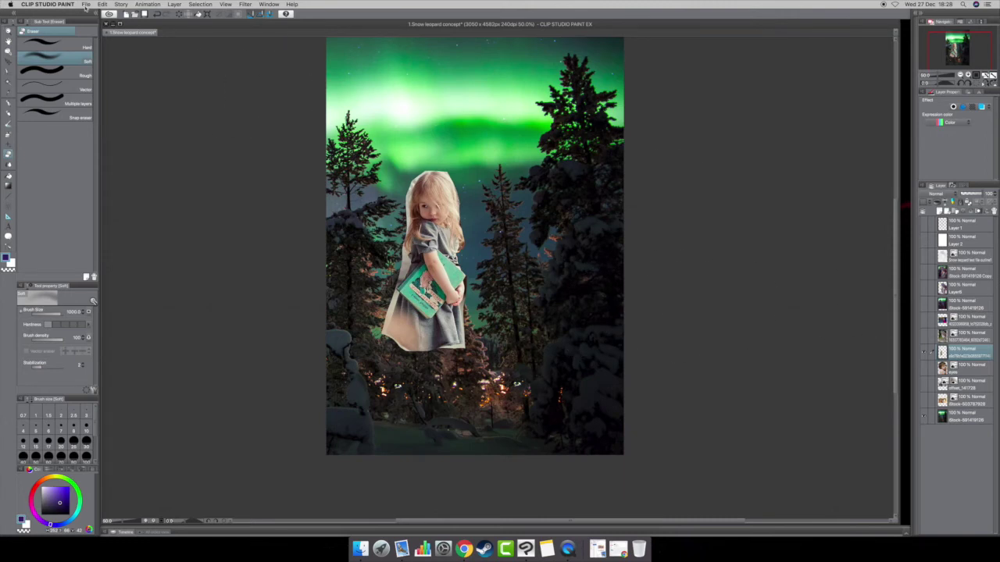
pyautogui.click(8, 64)
pyautogui.moveTo(475, 268)
pyautogui.mouseDown()
pyautogui.moveTo(452, 350)
pyautogui.moveTo(451, 341)
pyautogui.mouseUp()
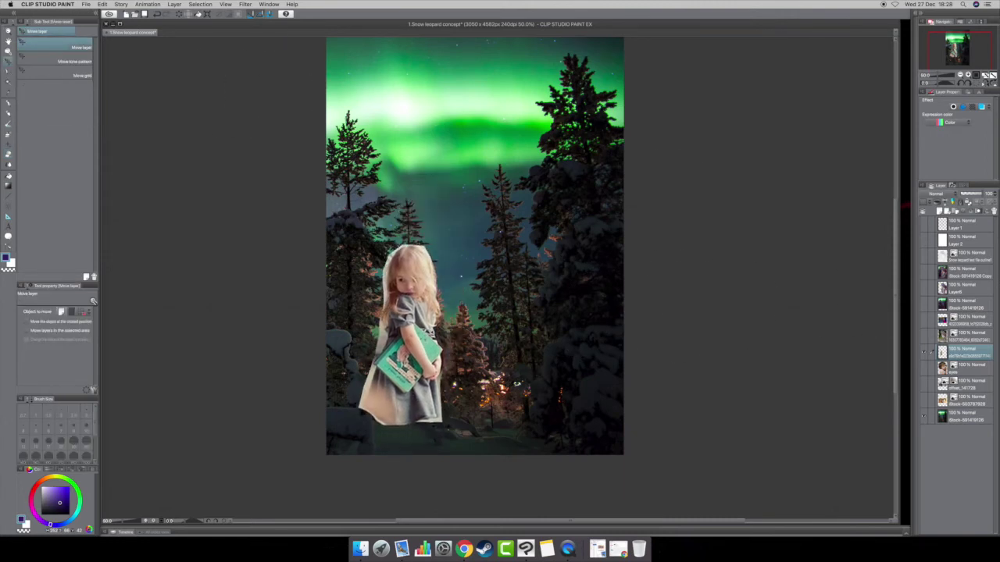
# Step: Show the snow leopard photo with the girl layer stacked above it, and rasterize the leopard layer
pyautogui.click(924, 337)
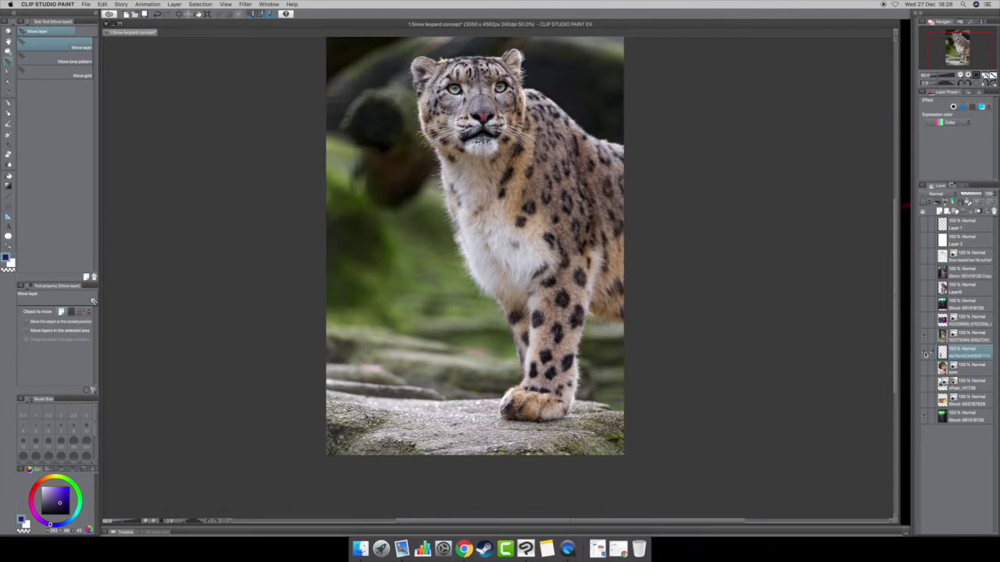
pyautogui.moveTo(964, 355); pyautogui.dragTo(964, 333)
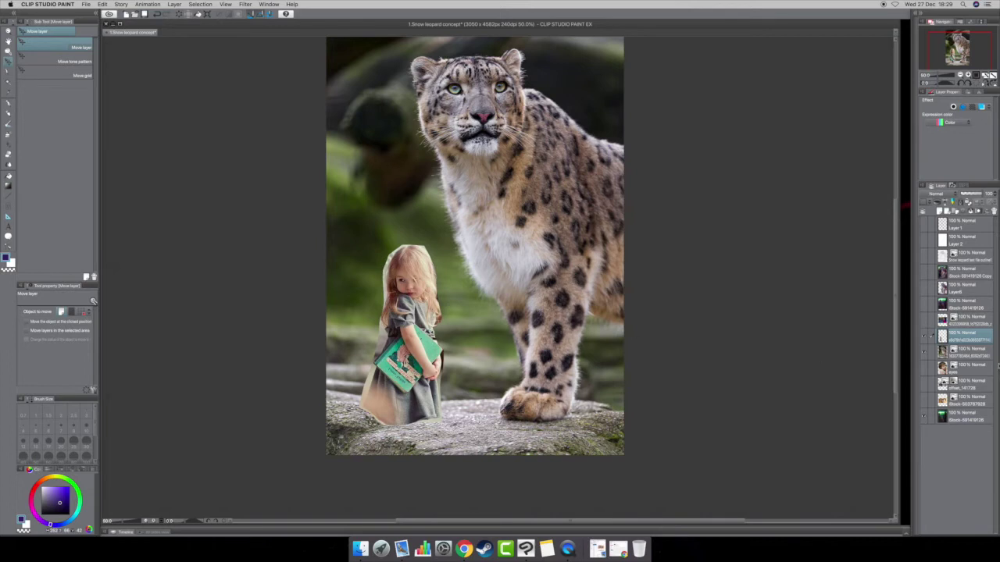
pyautogui.click(966, 355)
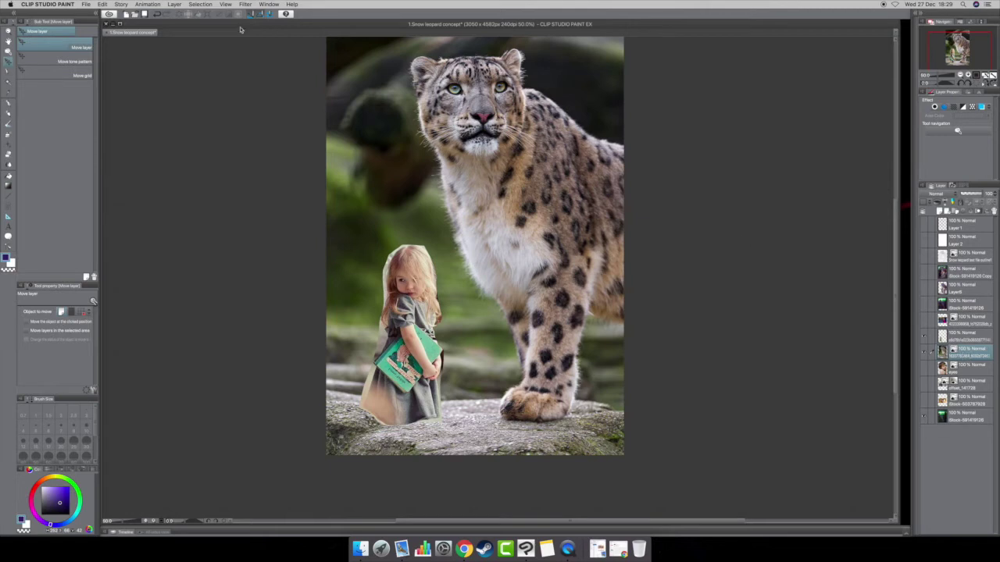
pyautogui.click(173, 5)
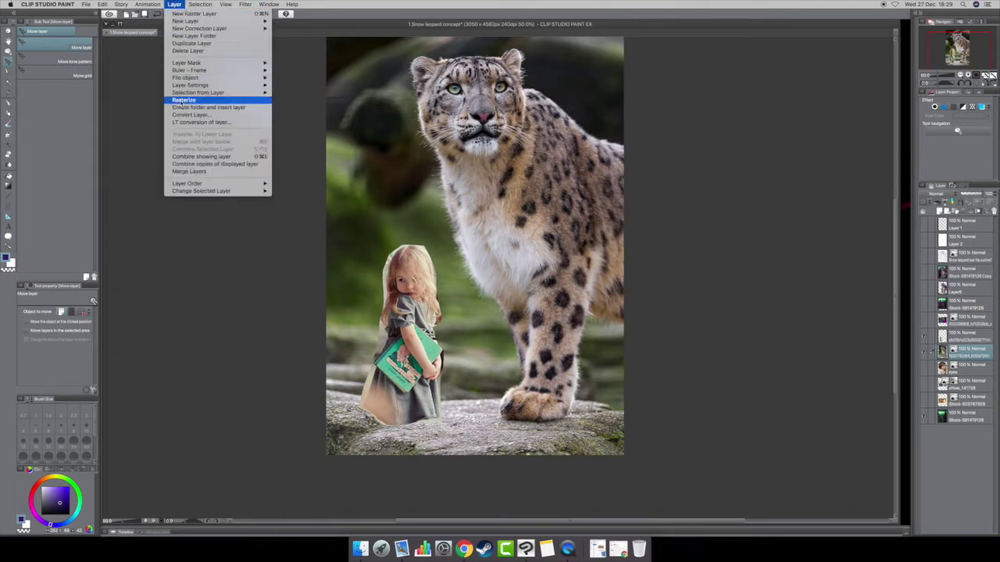
pyautogui.click(183, 100)
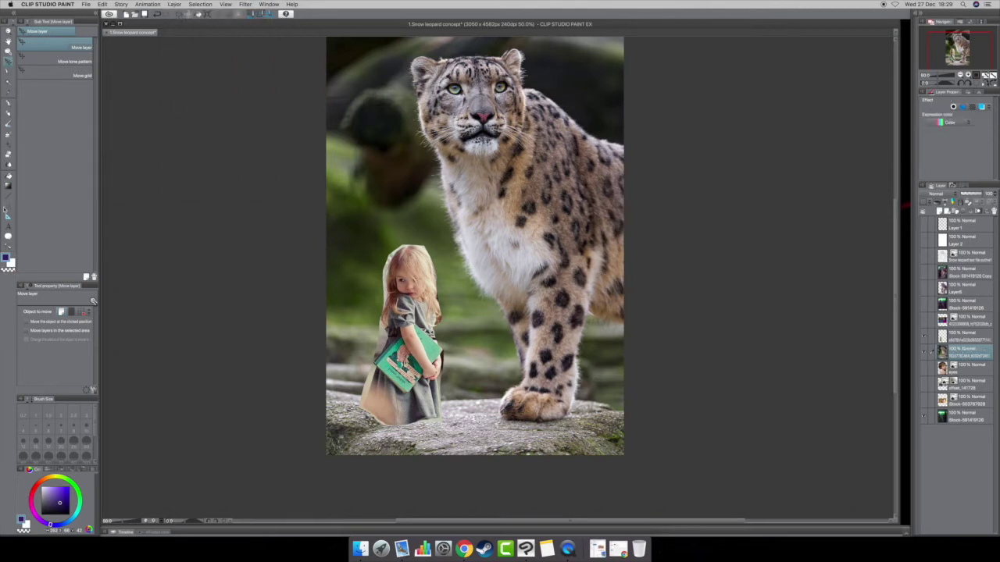
# Step: Erase the photo background around the snow leopard with the Soft eraser at size 1000, keeping the head and ears intact
pyautogui.click(9, 156)
pyautogui.moveTo(319, 71)
pyautogui.mouseDown()
pyautogui.moveTo(350, 147)
pyautogui.moveTo(365, 92)
pyautogui.moveTo(389, 216)
pyautogui.moveTo(391, 248)
pyautogui.moveTo(384, 221)
pyautogui.moveTo(353, 339)
pyautogui.moveTo(392, 496)
pyautogui.moveTo(409, 463)
pyautogui.moveTo(412, 406)
pyautogui.moveTo(439, 406)
pyautogui.moveTo(444, 355)
pyautogui.moveTo(389, 270)
pyautogui.moveTo(476, 473)
pyautogui.moveTo(649, 472)
pyautogui.moveTo(647, 433)
pyautogui.moveTo(631, 447)
pyautogui.moveTo(636, 367)
pyautogui.mouseUp()
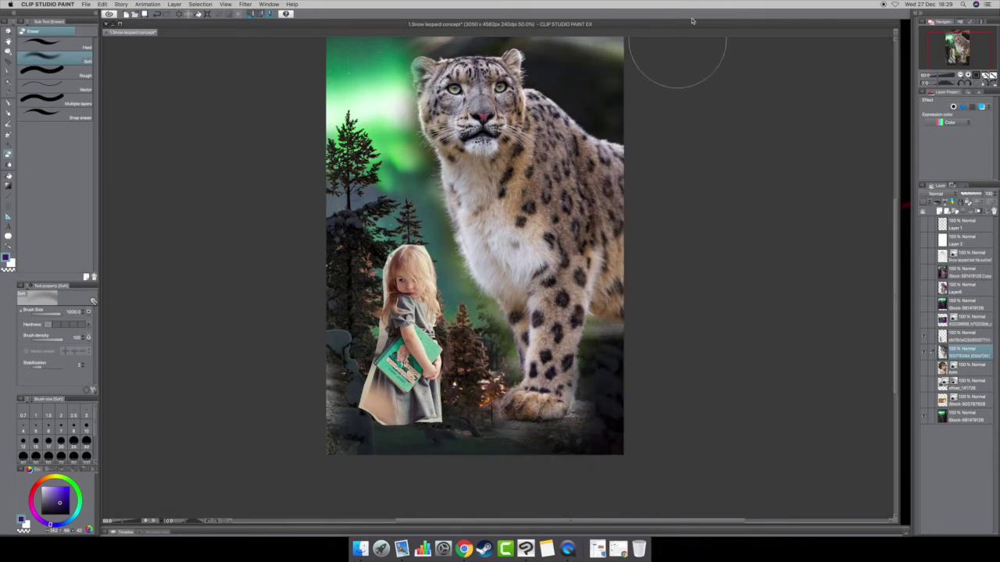
pyautogui.moveTo(424, 47)
pyautogui.mouseDown()
pyautogui.moveTo(609, 70)
pyautogui.moveTo(562, 86)
pyautogui.moveTo(647, 62)
pyautogui.moveTo(593, 78)
pyautogui.mouseUp()
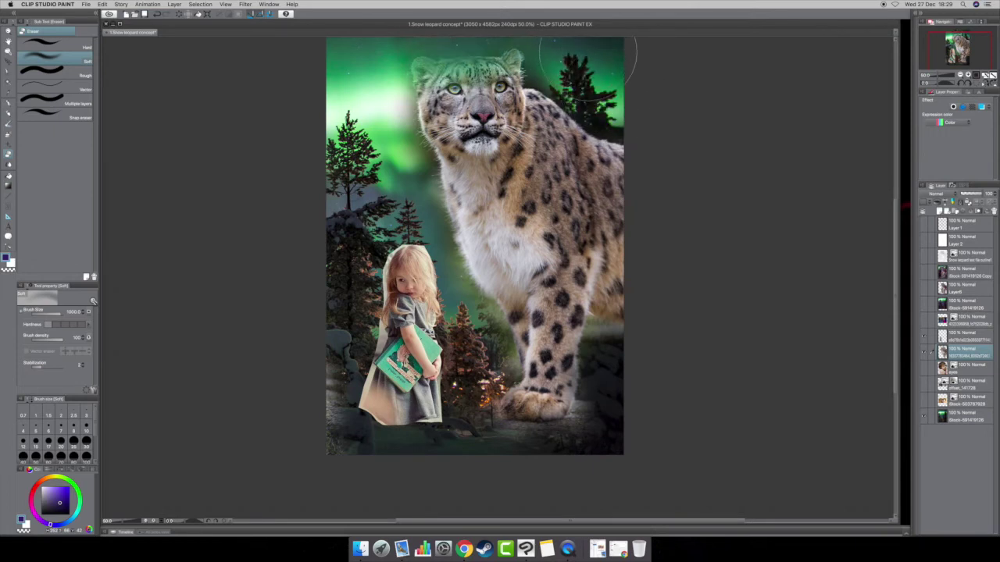
pyautogui.press('super+z')
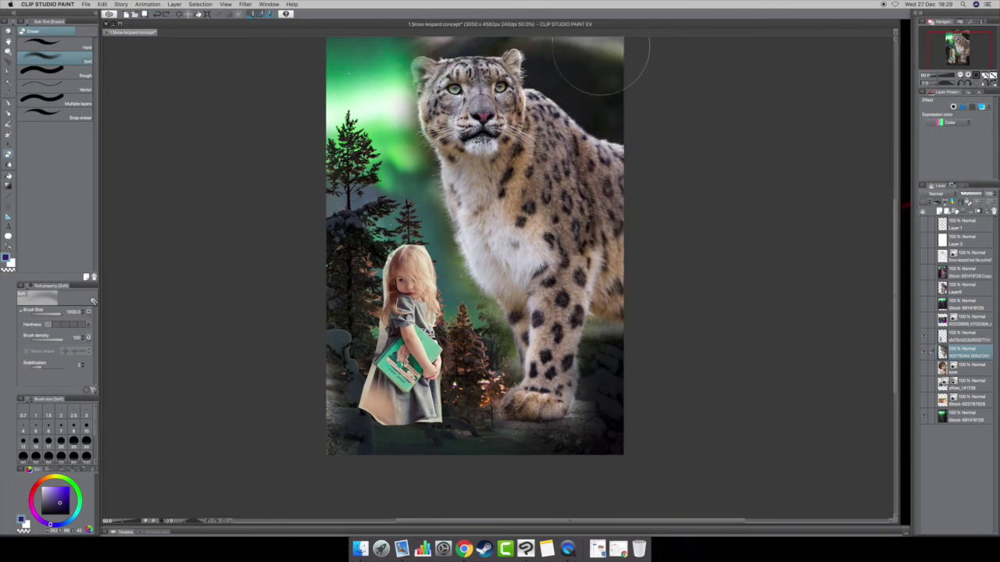
pyautogui.moveTo(621, 40)
pyautogui.mouseDown()
pyautogui.moveTo(578, 70)
pyautogui.moveTo(614, 74)
pyautogui.moveTo(591, 55)
pyautogui.moveTo(437, 41)
pyautogui.mouseUp()
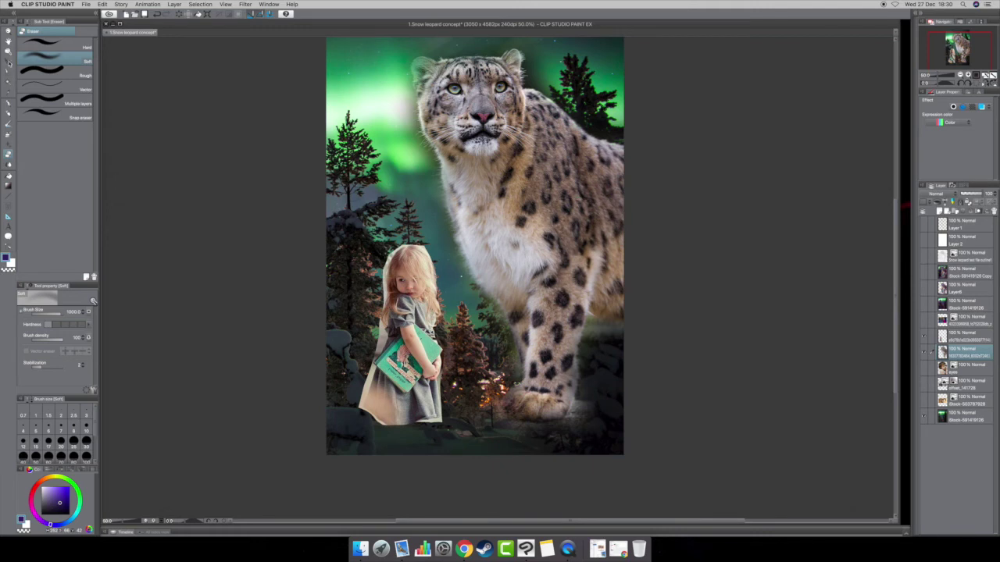
# Step: Move the snow leopard slightly down and the girl to the right, in front of the leopard's chest
pyautogui.click(8, 61)
pyautogui.moveTo(546, 196); pyautogui.dragTo(567, 226)
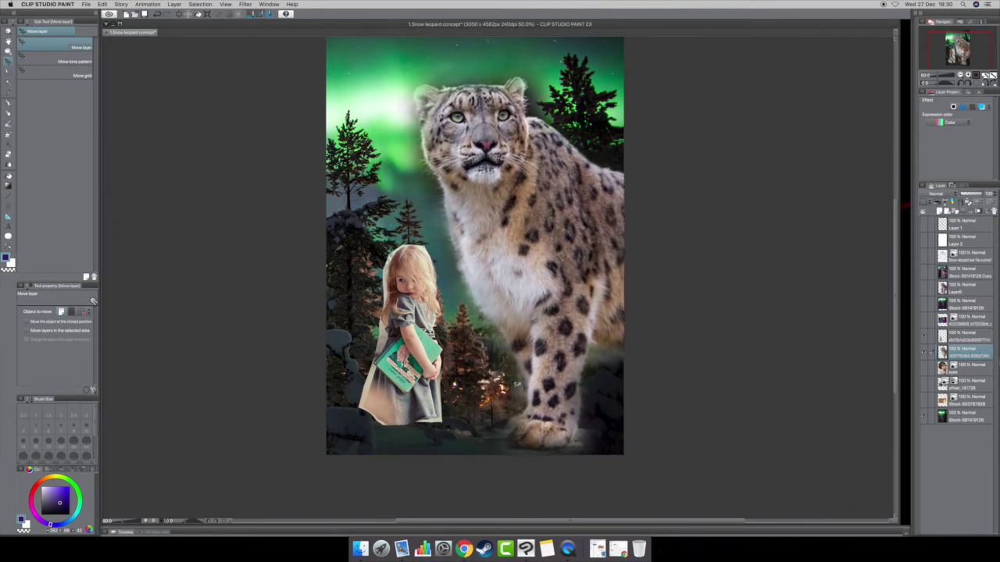
pyautogui.click(962, 335)
pyautogui.moveTo(393, 322); pyautogui.dragTo(459, 315)
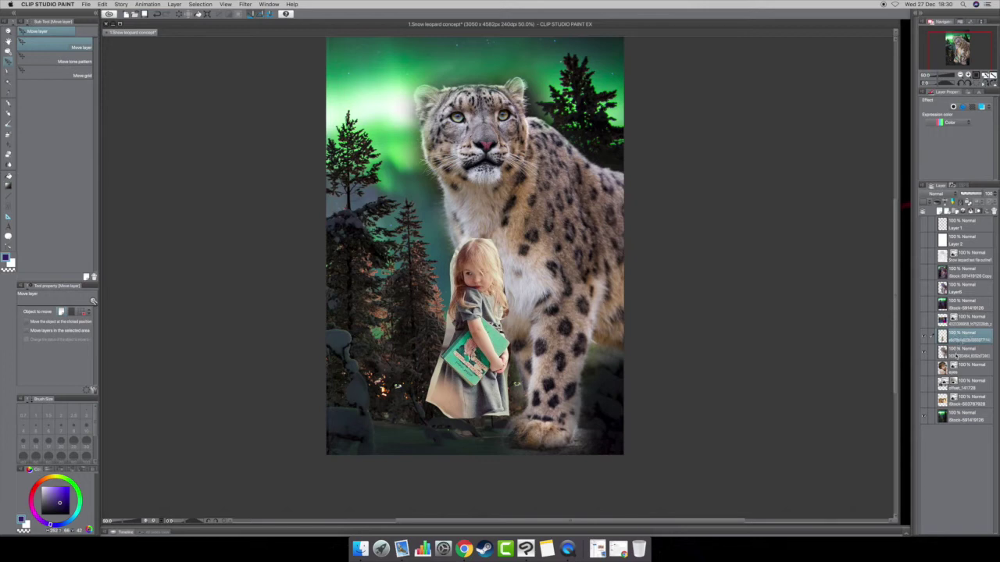
# Step: Duplicate the snow leopard layer and the girl layer
pyautogui.click(955, 352)
pyautogui.rightClick(955, 352)
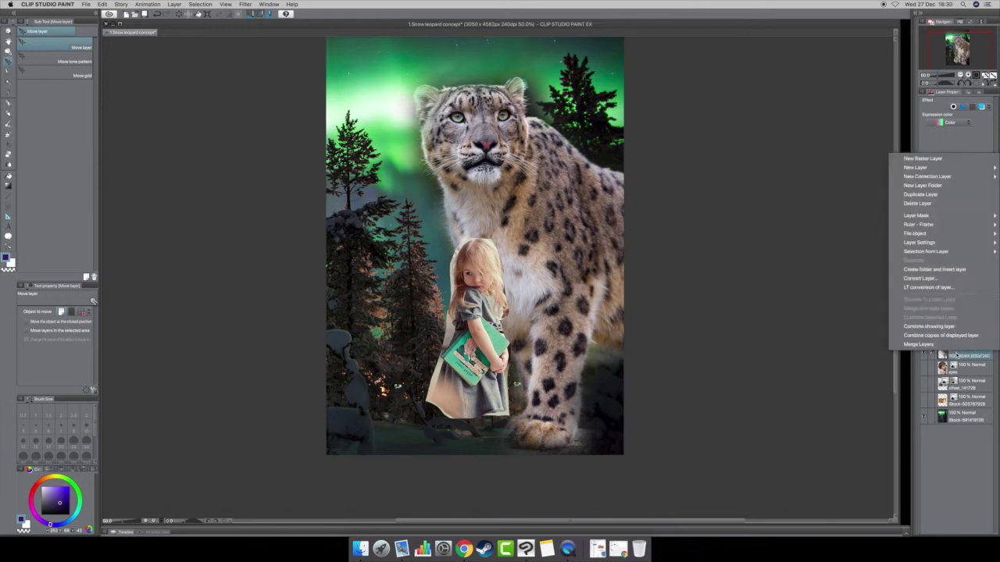
pyautogui.click(935, 195)
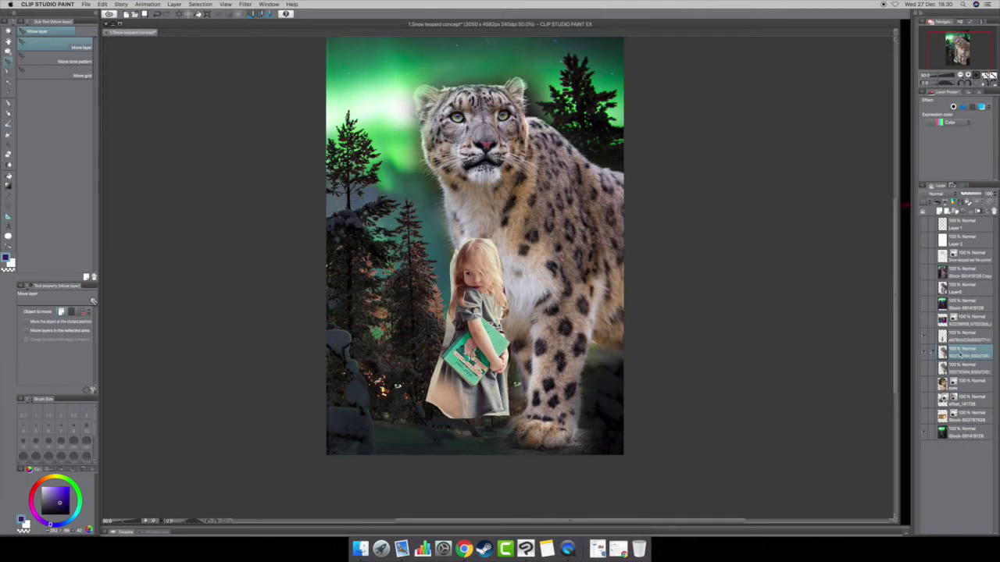
pyautogui.click(957, 337)
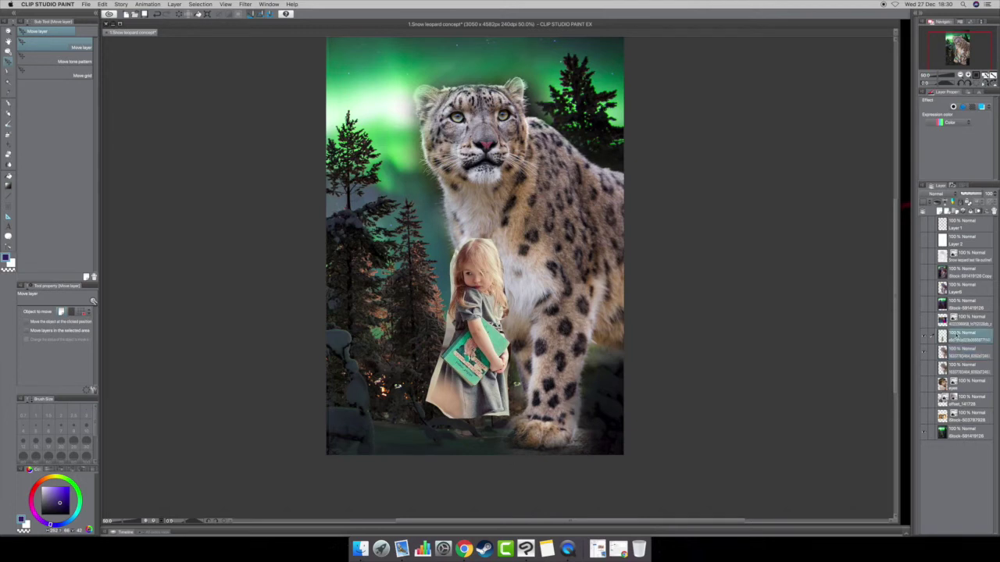
pyautogui.rightClick(957, 337)
pyautogui.click(941, 375)
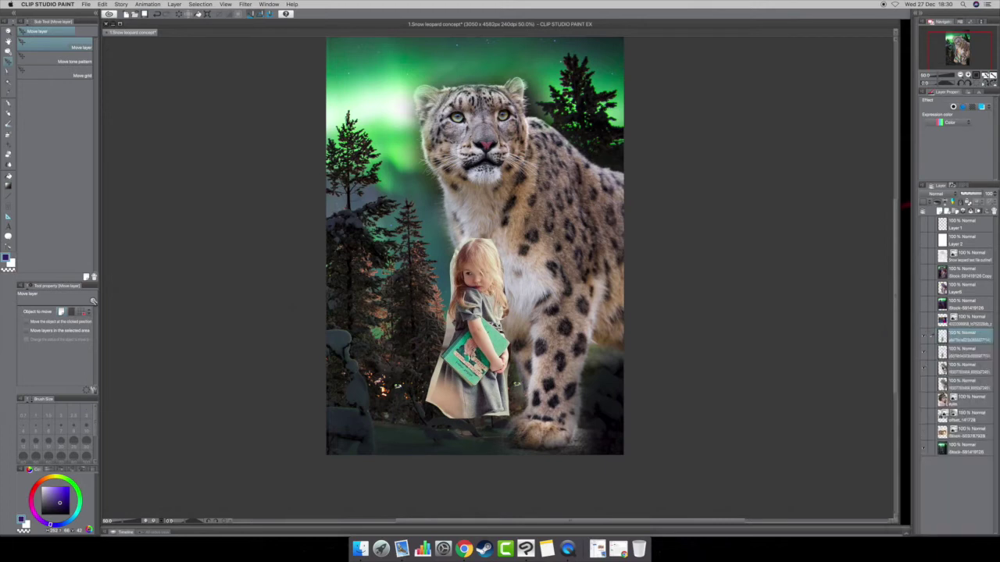
# Step: Delete the extra copies of the girl and snow leopard layers and show the remaining one of each
pyautogui.click(924, 338)
pyautogui.click(962, 355)
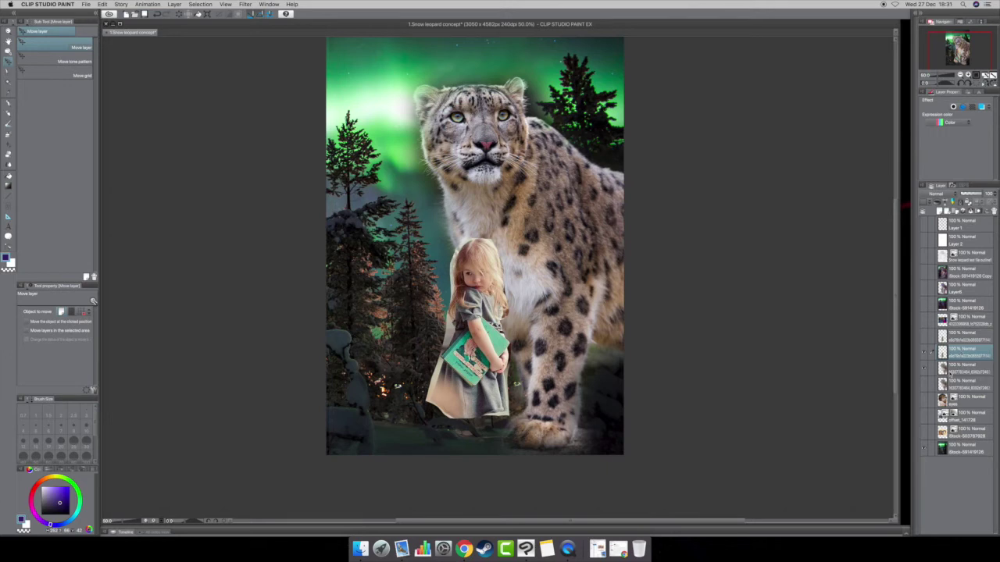
pyautogui.rightClick(960, 353)
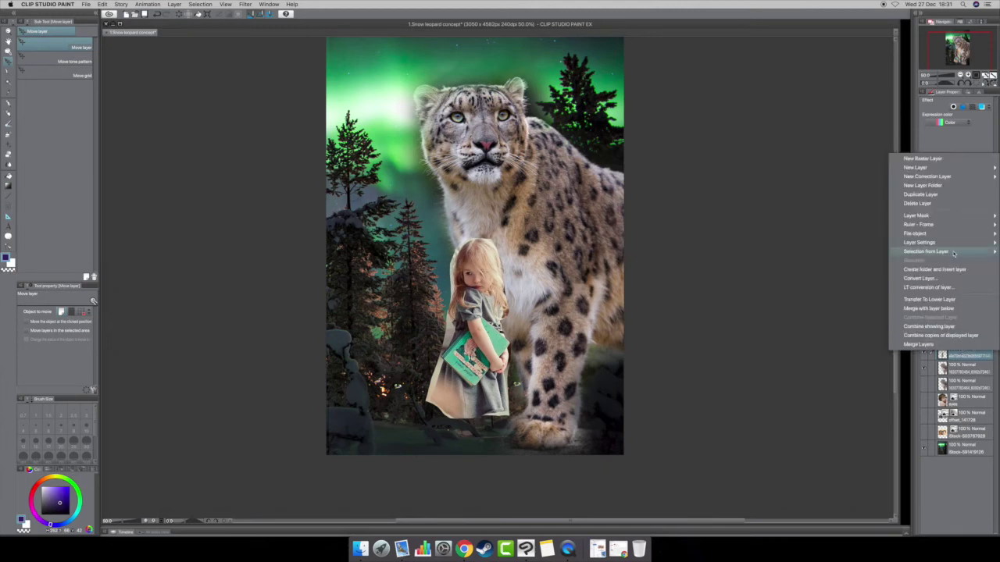
pyautogui.click(915, 205)
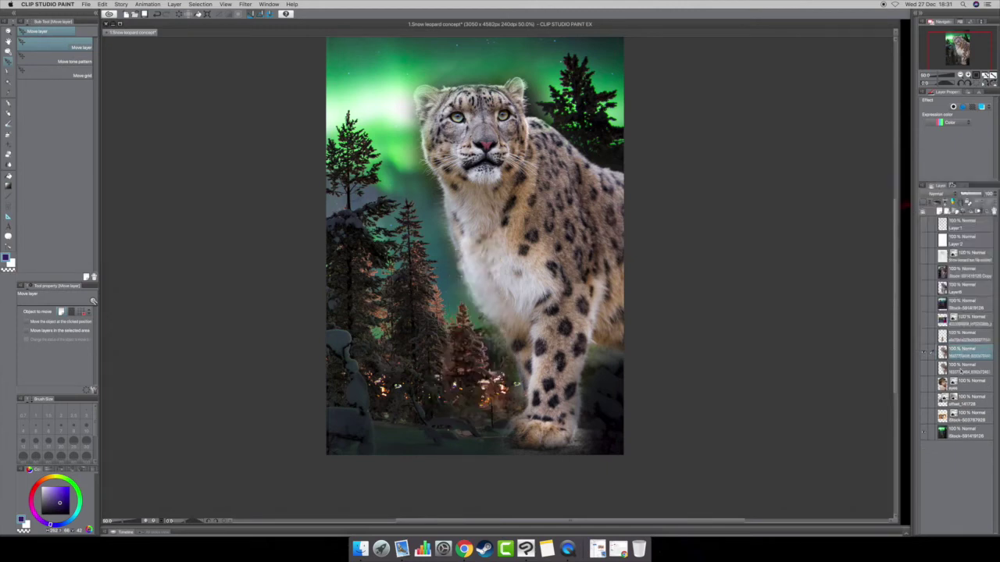
pyautogui.rightClick(958, 356)
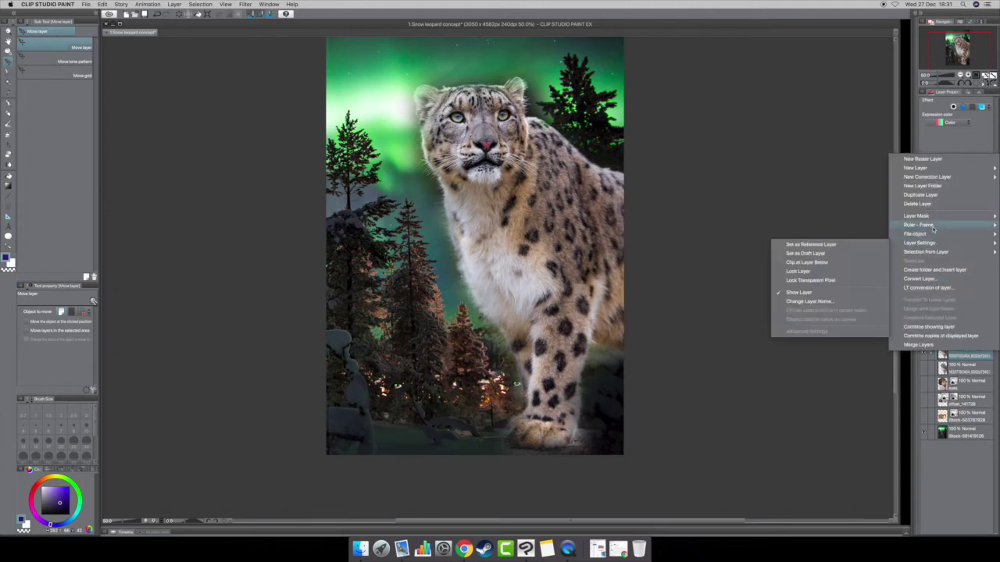
pyautogui.click(916, 204)
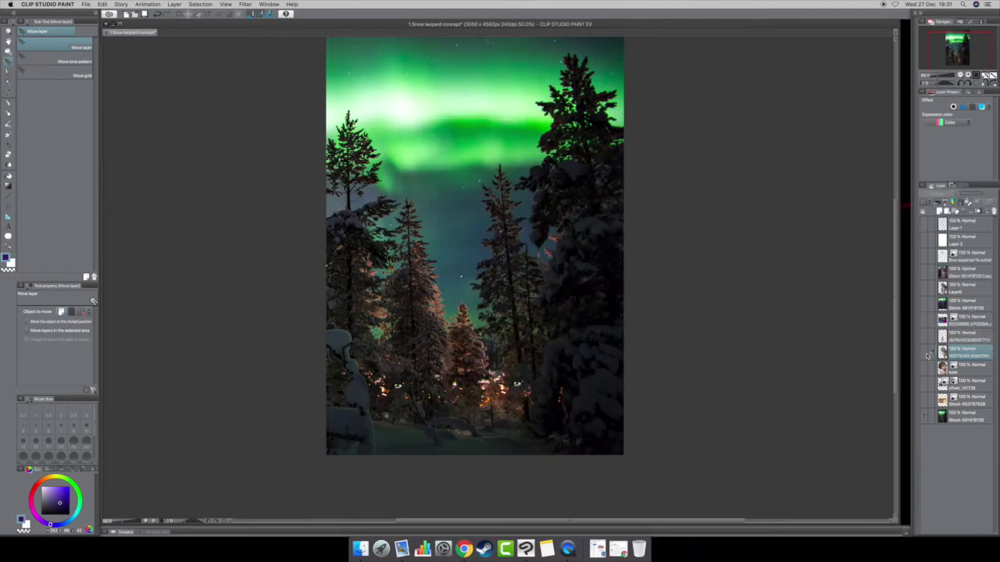
pyautogui.click(925, 353)
pyautogui.click(924, 343)
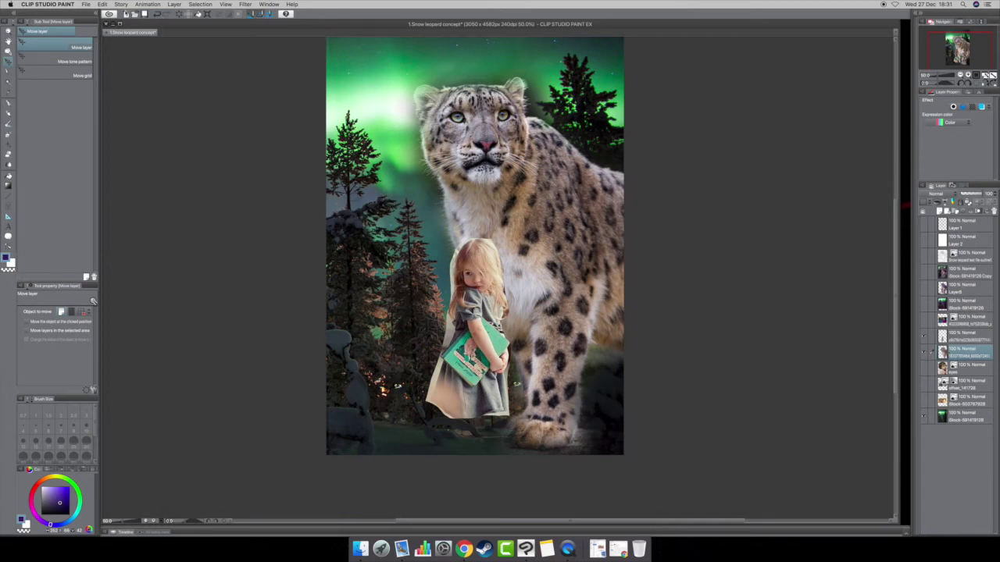
# Step: Adjust the snow leopard's half-tone color balance: red level -10, green level 27, and shift the yellow-blue balance towards blue
pyautogui.click(102, 5)
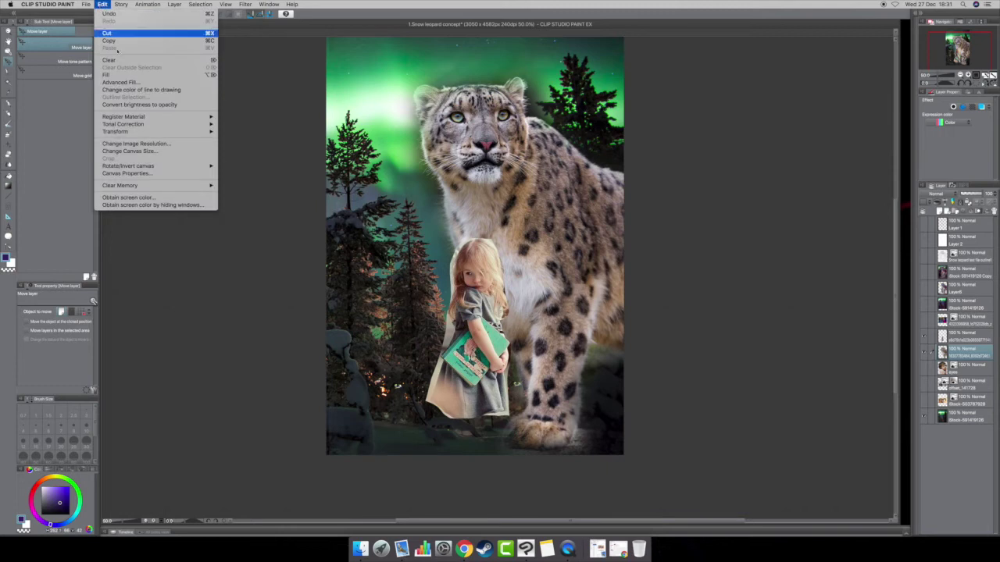
pyautogui.moveTo(159, 134)
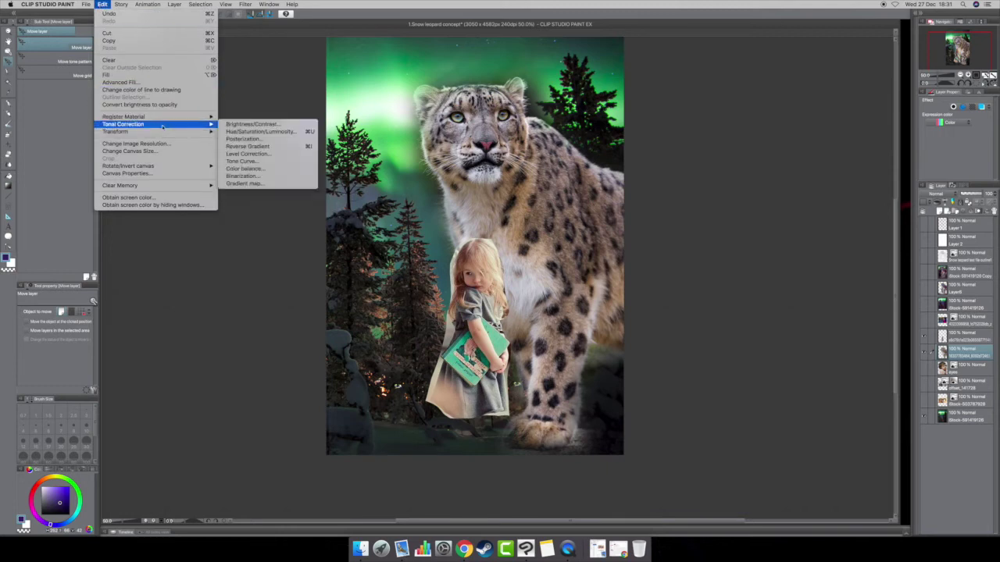
pyautogui.click(262, 170)
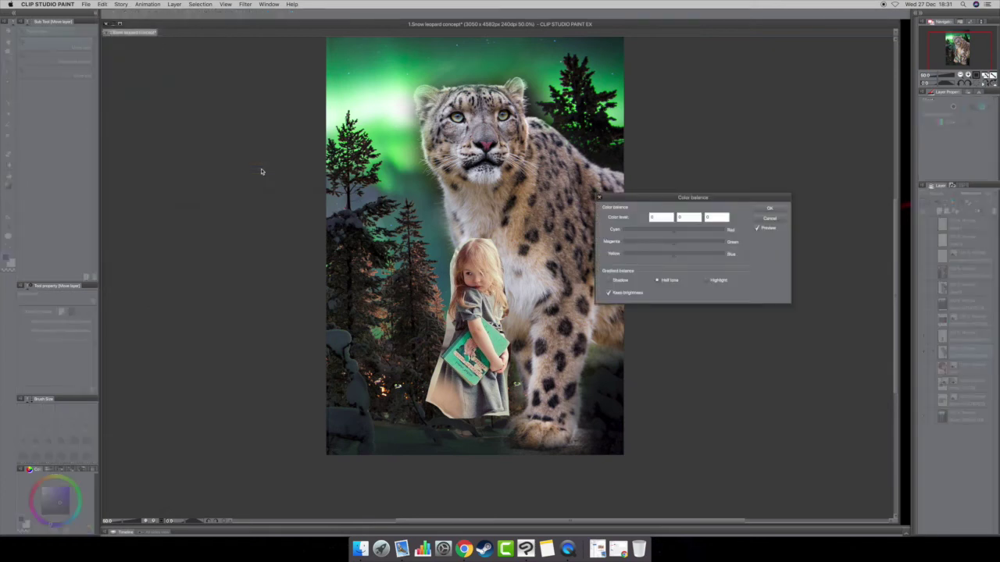
pyautogui.moveTo(712, 201); pyautogui.dragTo(781, 83)
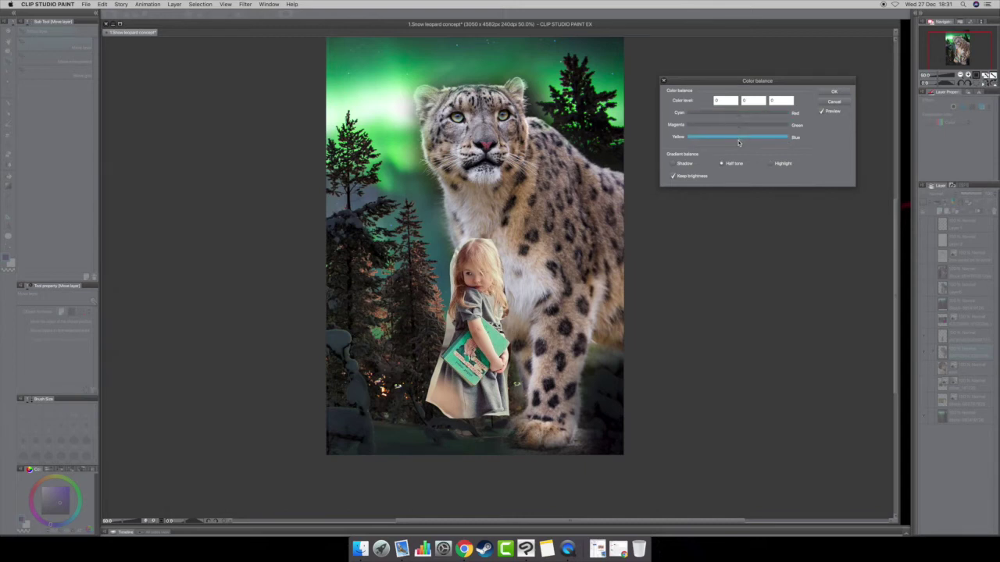
pyautogui.moveTo(738, 142); pyautogui.dragTo(755, 142)
pyautogui.moveTo(743, 140); pyautogui.dragTo(761, 141)
pyautogui.click(745, 130)
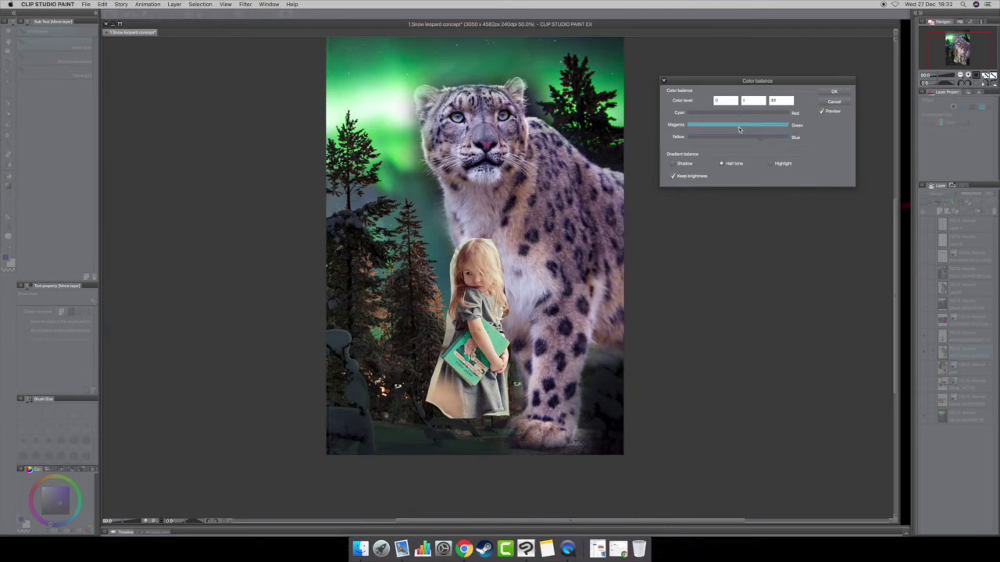
pyautogui.moveTo(746, 130); pyautogui.dragTo(772, 142)
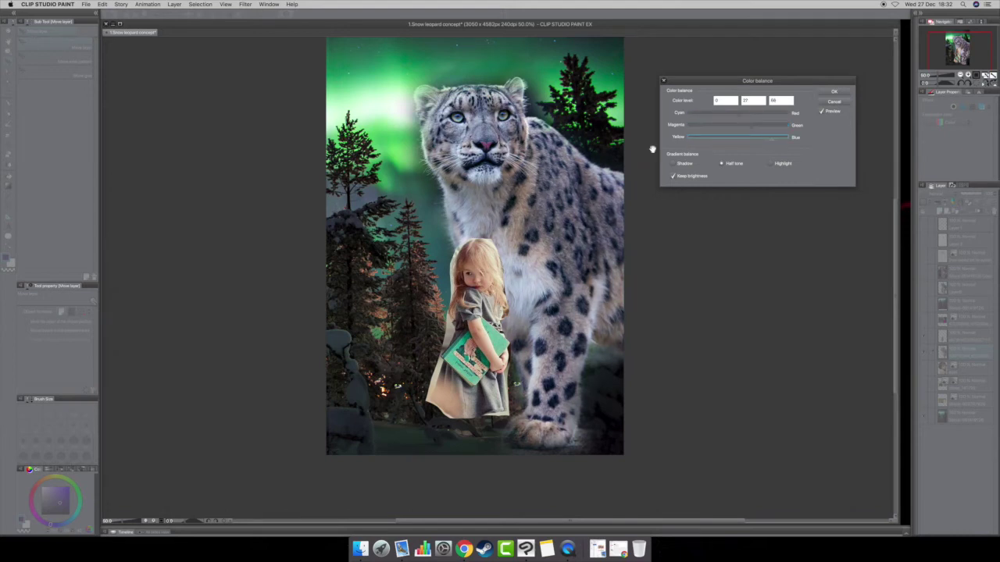
pyautogui.moveTo(737, 122); pyautogui.dragTo(723, 116)
pyautogui.moveTo(725, 117)
pyautogui.mouseDown()
pyautogui.moveTo(750, 117)
pyautogui.moveTo(734, 117)
pyautogui.mouseUp()
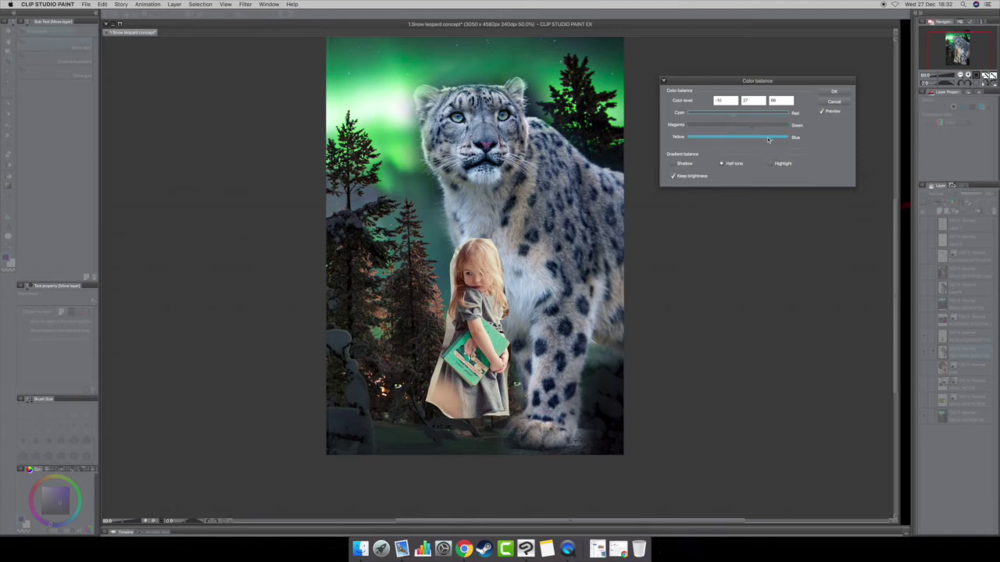
pyautogui.moveTo(772, 140); pyautogui.dragTo(740, 136)
# Step: Shift the leopard's shadows towards green and blue, with blue at 24, and set the highlights' green level to 14
pyautogui.click(676, 165)
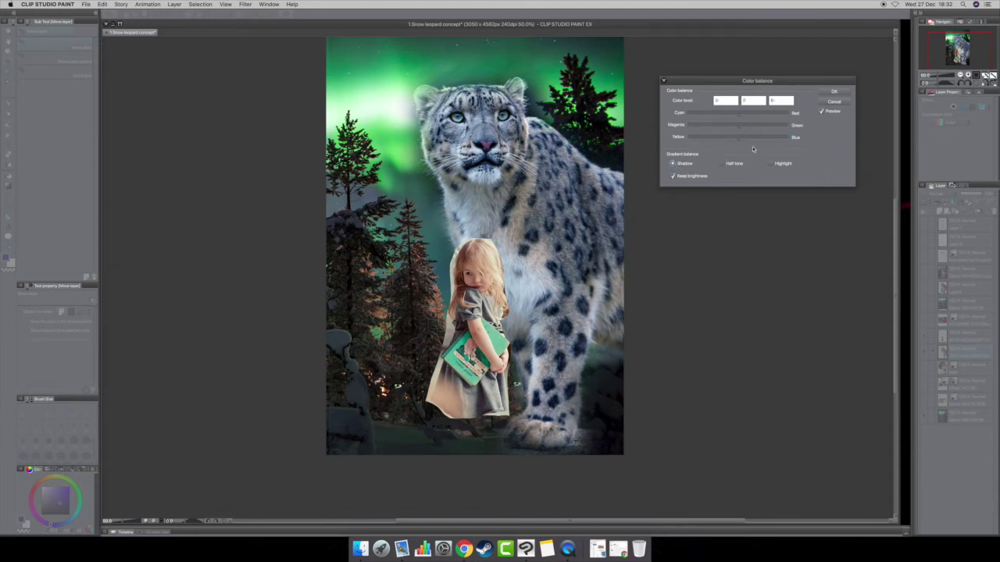
pyautogui.moveTo(748, 139); pyautogui.dragTo(742, 117)
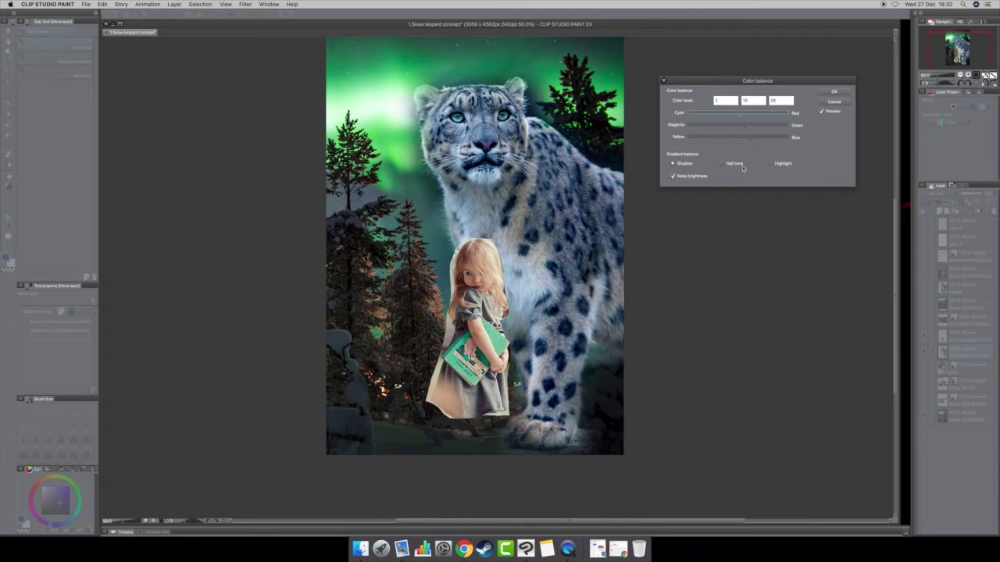
pyautogui.click(772, 163)
pyautogui.moveTo(740, 146); pyautogui.dragTo(739, 142)
pyautogui.click(745, 129)
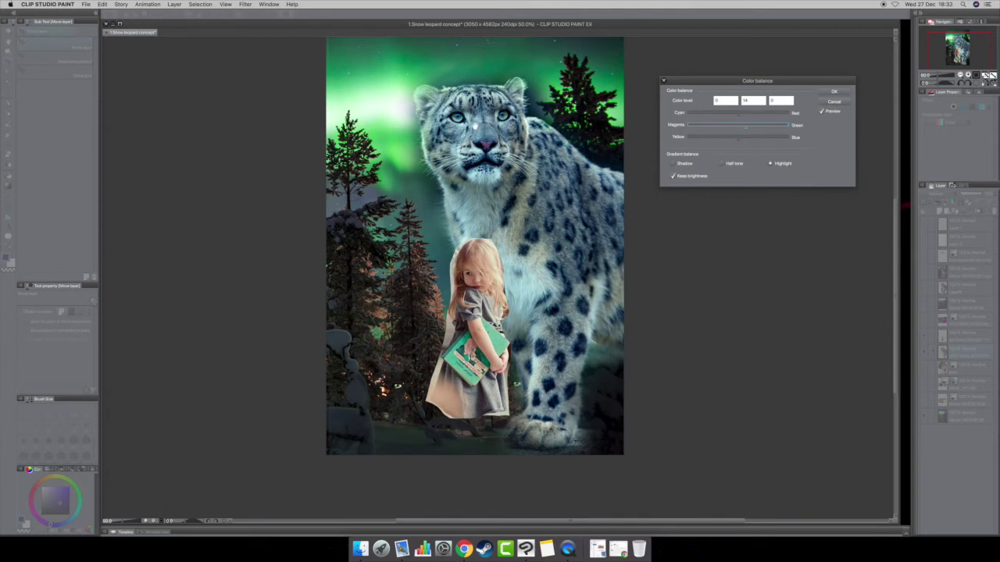
# Step: Compare the leopard with the color balance preview off and on, then apply the correction
pyautogui.click(820, 112)
pyautogui.click(821, 111)
pyautogui.click(822, 113)
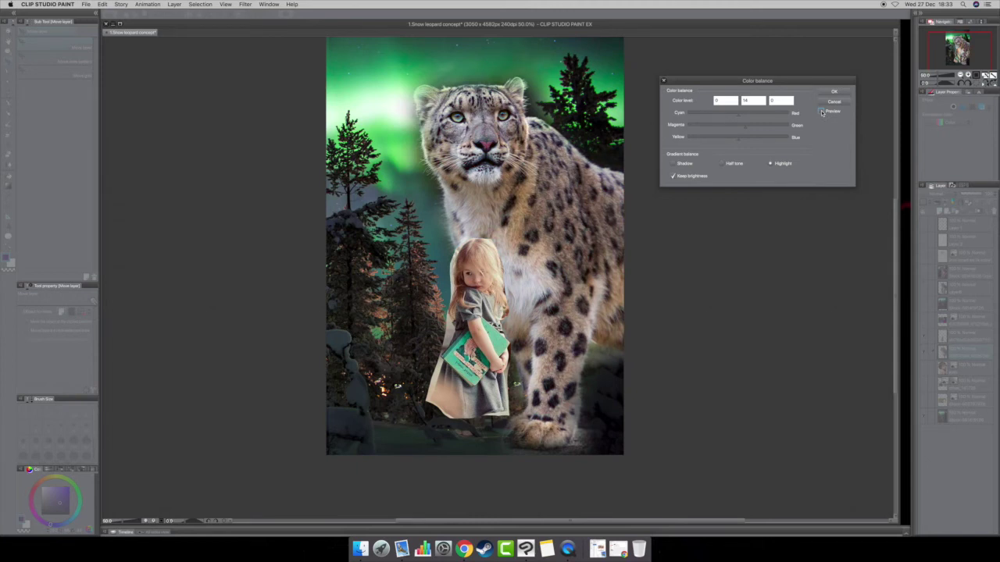
pyautogui.click(821, 112)
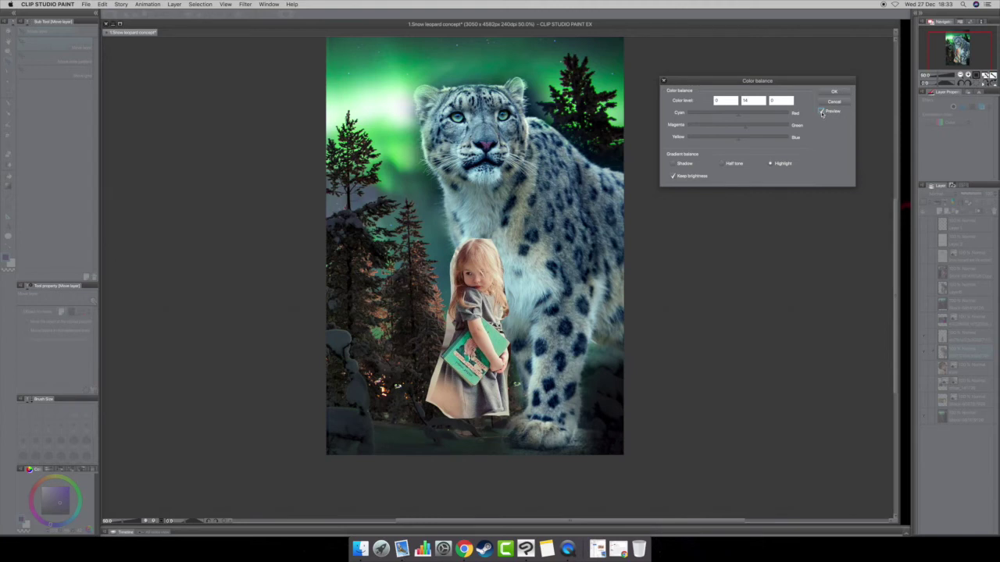
pyautogui.click(822, 112)
pyautogui.click(822, 112)
pyautogui.click(833, 93)
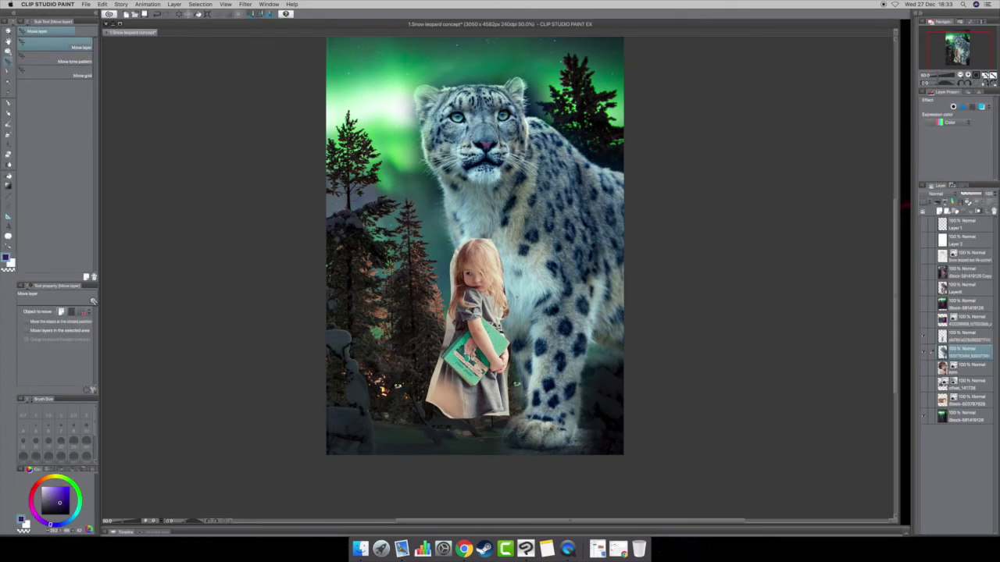
# Step: Apply a color balance to the girl layer with shadow levels of red 13, green 14 and blue 47
pyautogui.click(979, 336)
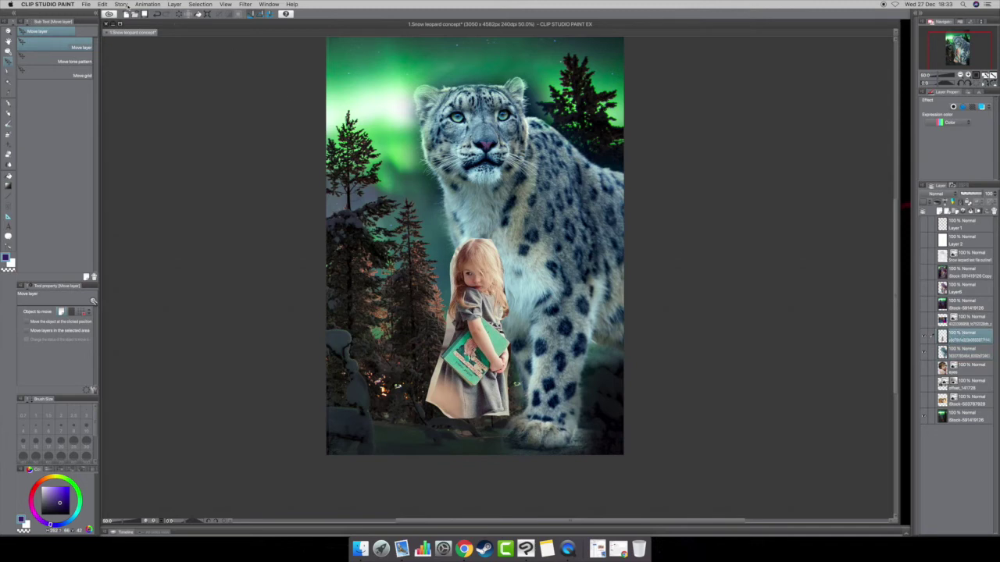
pyautogui.click(102, 3)
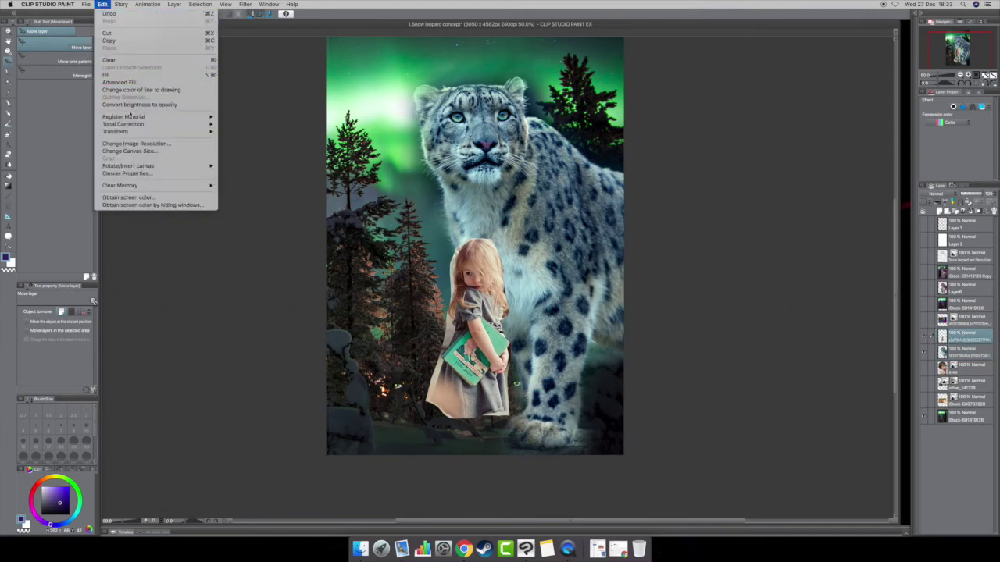
pyautogui.moveTo(141, 127)
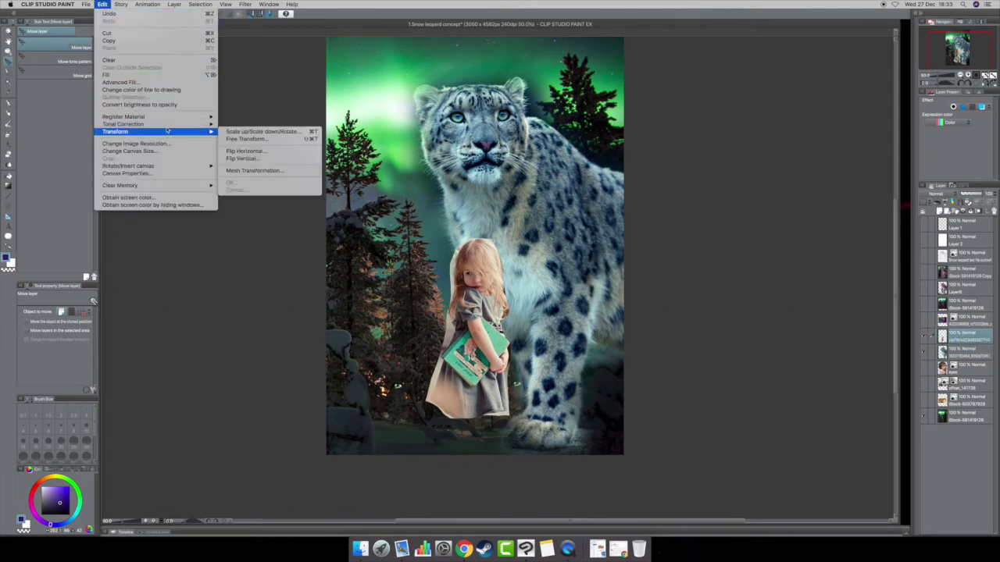
pyautogui.click(265, 169)
pyautogui.moveTo(752, 139); pyautogui.dragTo(760, 139)
pyautogui.moveTo(747, 127)
pyautogui.mouseDown()
pyautogui.moveTo(720, 115)
pyautogui.moveTo(766, 143)
pyautogui.moveTo(745, 129)
pyautogui.mouseUp()
pyautogui.click(676, 164)
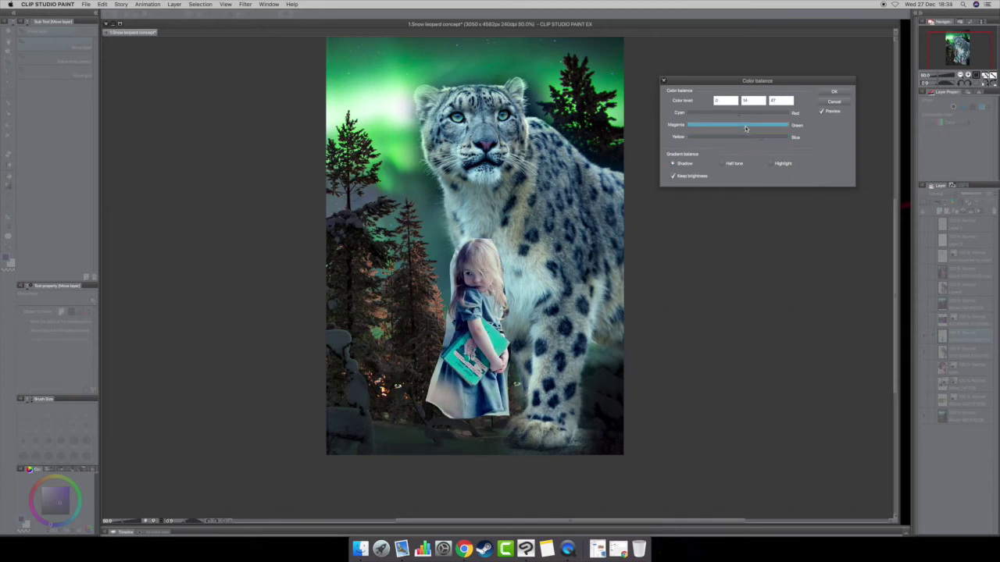
pyautogui.moveTo(739, 116); pyautogui.dragTo(746, 116)
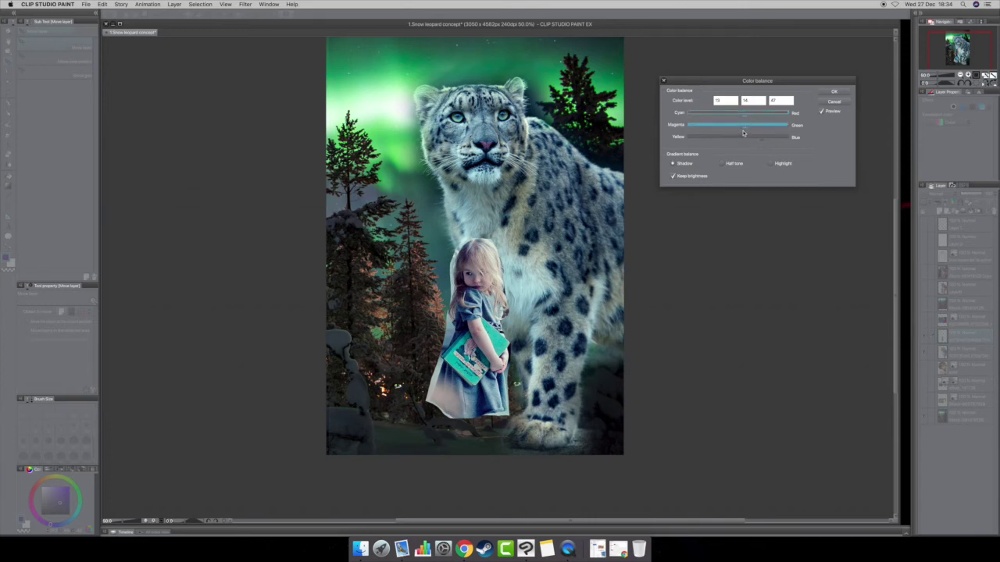
pyautogui.moveTo(747, 115); pyautogui.dragTo(744, 116)
pyautogui.click(831, 94)
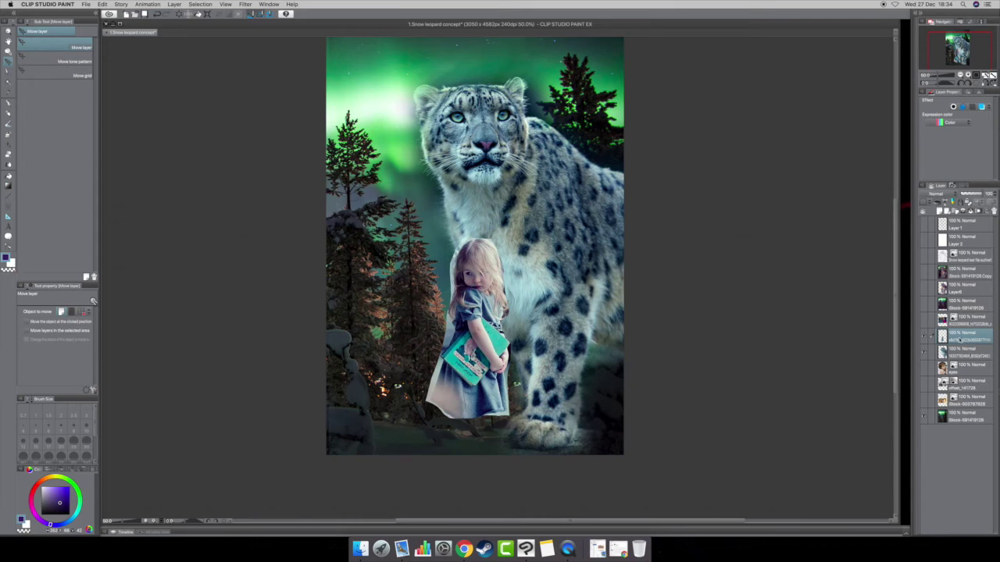
# Step: Erase the leftover background around the girl's hair and dress with the Soft eraser at sizes 20 and 60
pyautogui.click(8, 154)
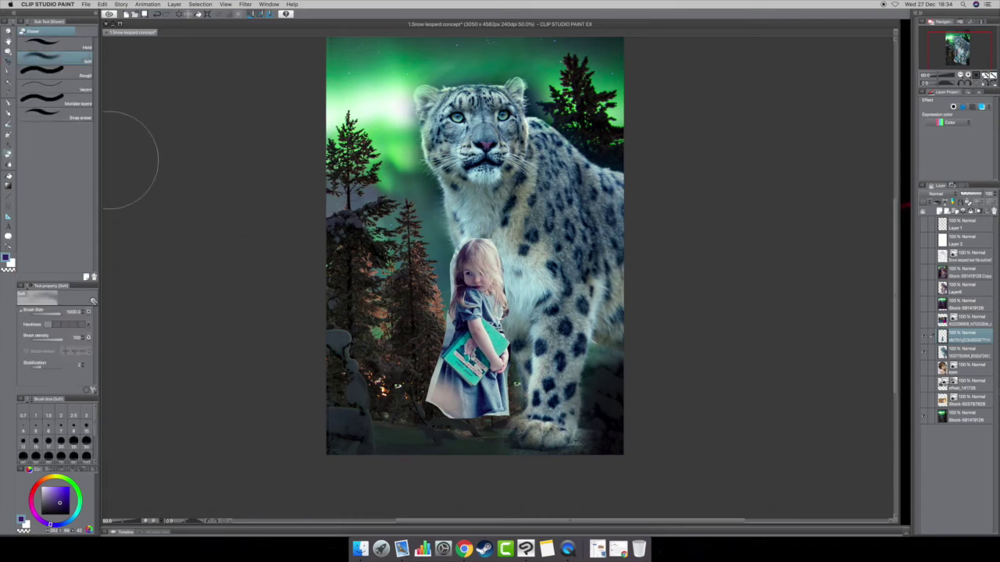
pyautogui.click(85, 426)
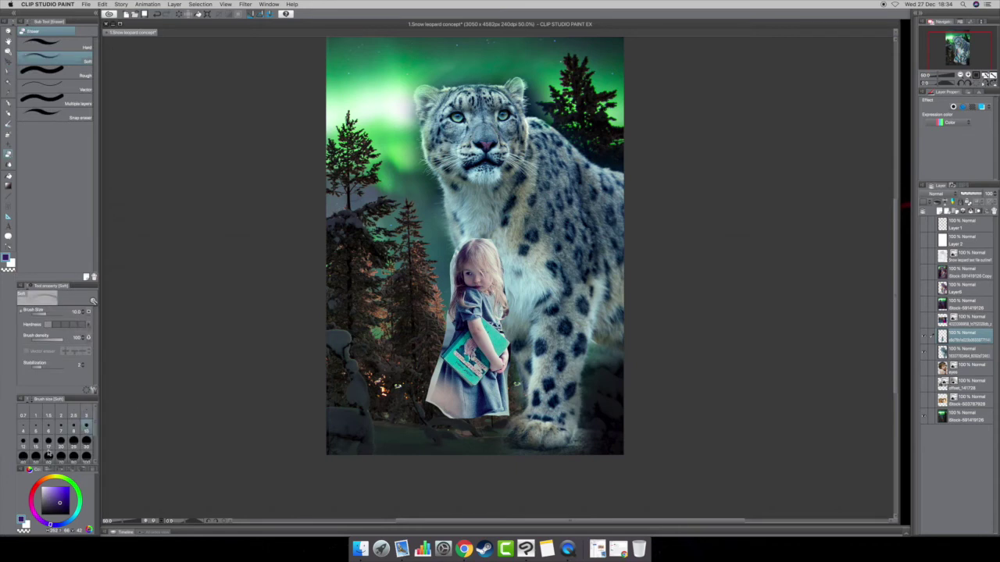
pyautogui.click(62, 444)
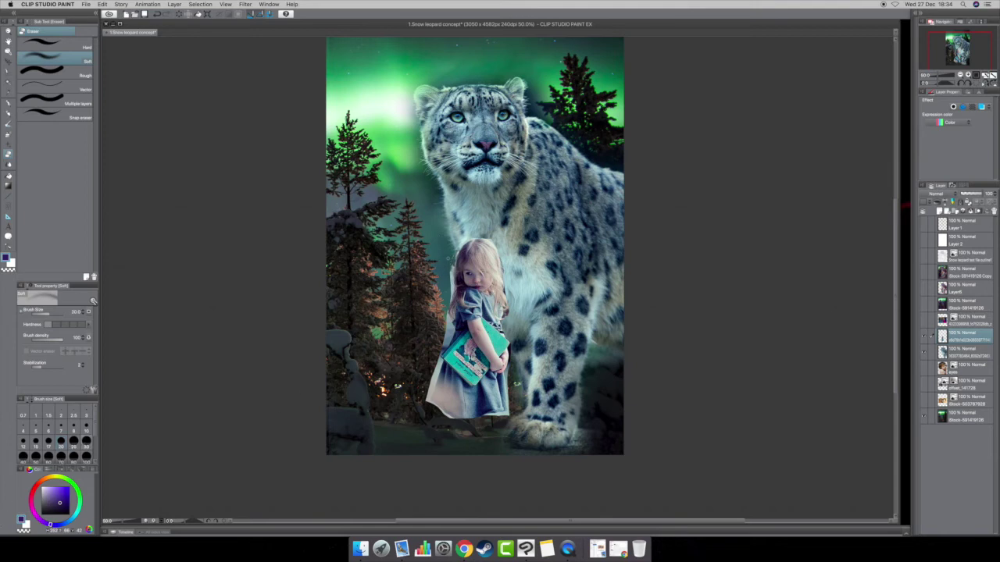
pyautogui.click(48, 456)
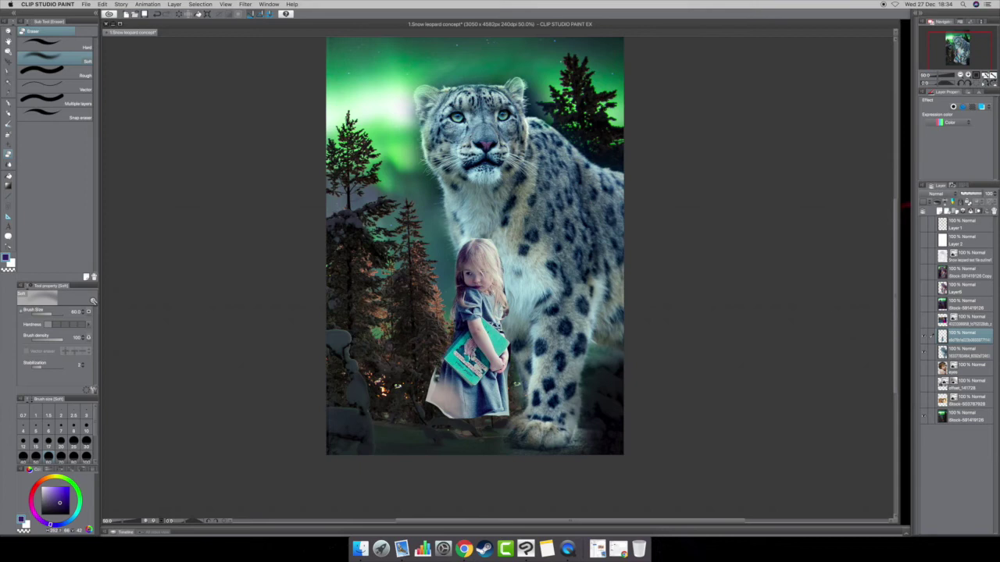
pyautogui.moveTo(434, 388)
pyautogui.mouseDown()
pyautogui.moveTo(426, 402)
pyautogui.moveTo(450, 417)
pyautogui.moveTo(436, 410)
pyautogui.mouseUp()
pyautogui.moveTo(503, 415)
pyautogui.mouseDown()
pyautogui.moveTo(480, 415)
pyautogui.moveTo(515, 415)
pyautogui.moveTo(506, 400)
pyautogui.moveTo(506, 384)
pyautogui.moveTo(508, 414)
pyautogui.moveTo(507, 314)
pyautogui.mouseUp()
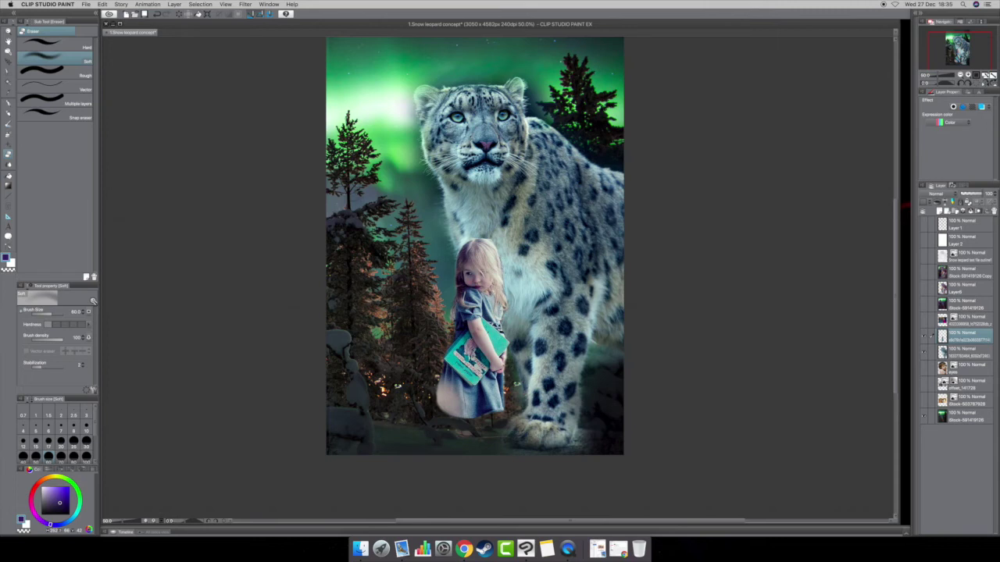
pyautogui.moveTo(479, 240); pyautogui.dragTo(492, 239)
pyautogui.moveTo(486, 239); pyautogui.dragTo(473, 239)
pyautogui.moveTo(439, 383); pyautogui.dragTo(441, 416)
# Step: Duplicate the girl, snow leopard and aurora forest background layers, and hide one copy of each as a backup
pyautogui.rightClick(948, 336)
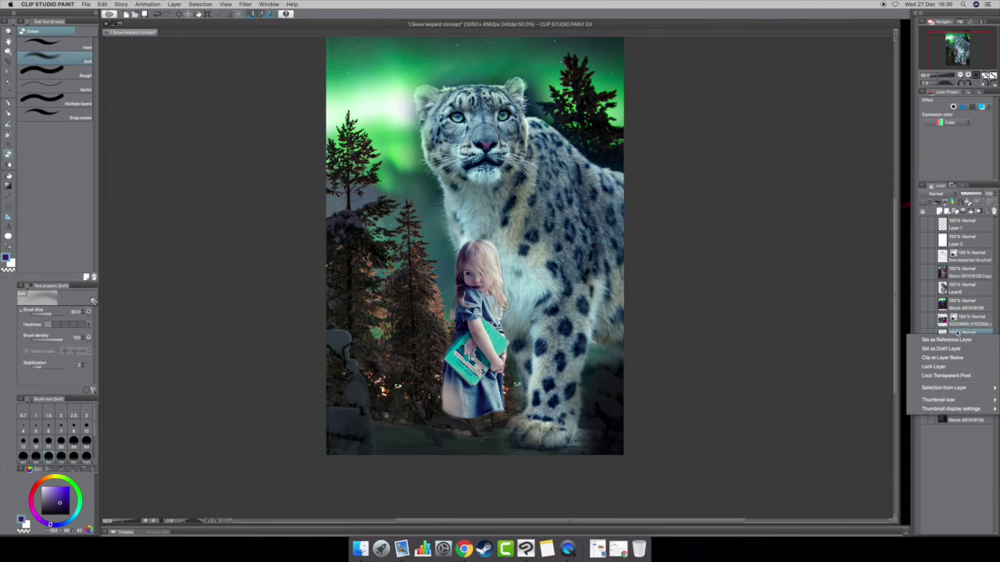
pyautogui.click(958, 334)
pyautogui.rightClick(975, 338)
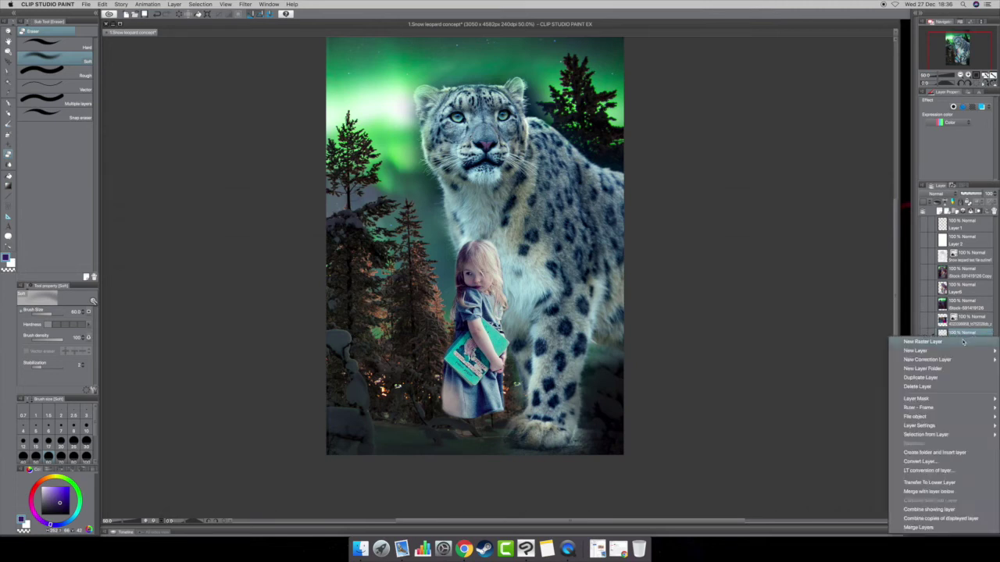
pyautogui.click(937, 378)
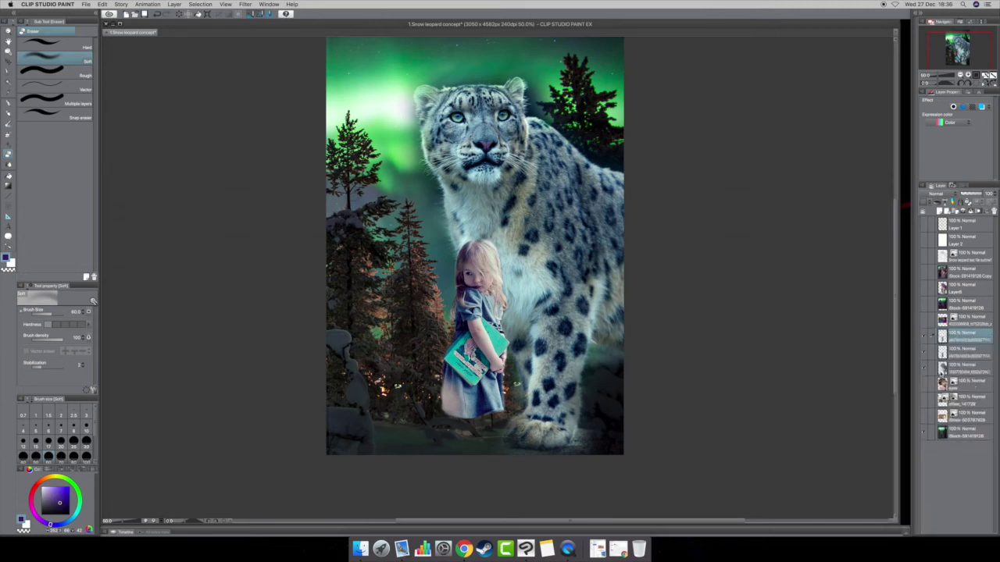
pyautogui.click(960, 367)
pyautogui.rightClick(960, 368)
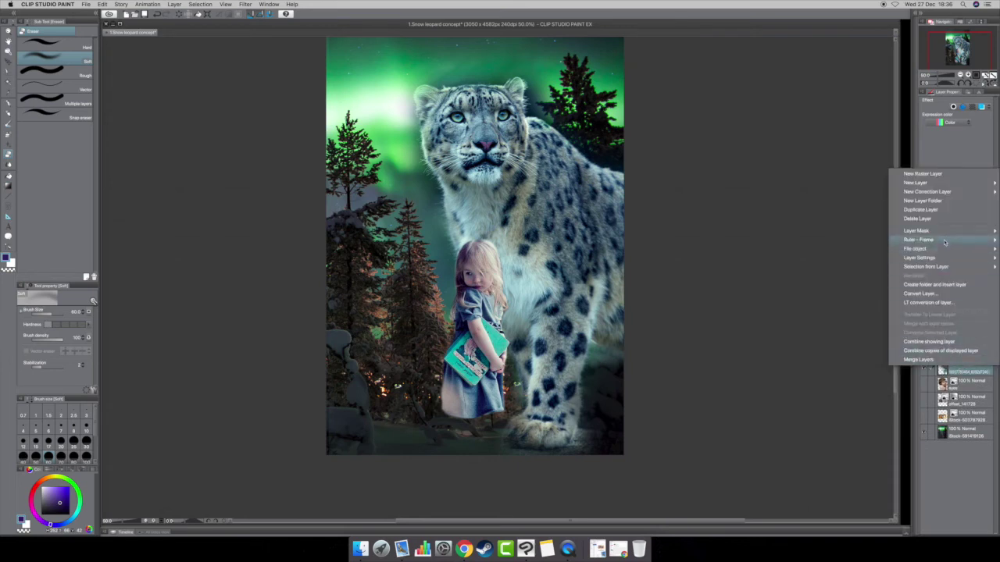
pyautogui.click(939, 211)
pyautogui.click(960, 451)
pyautogui.rightClick(959, 452)
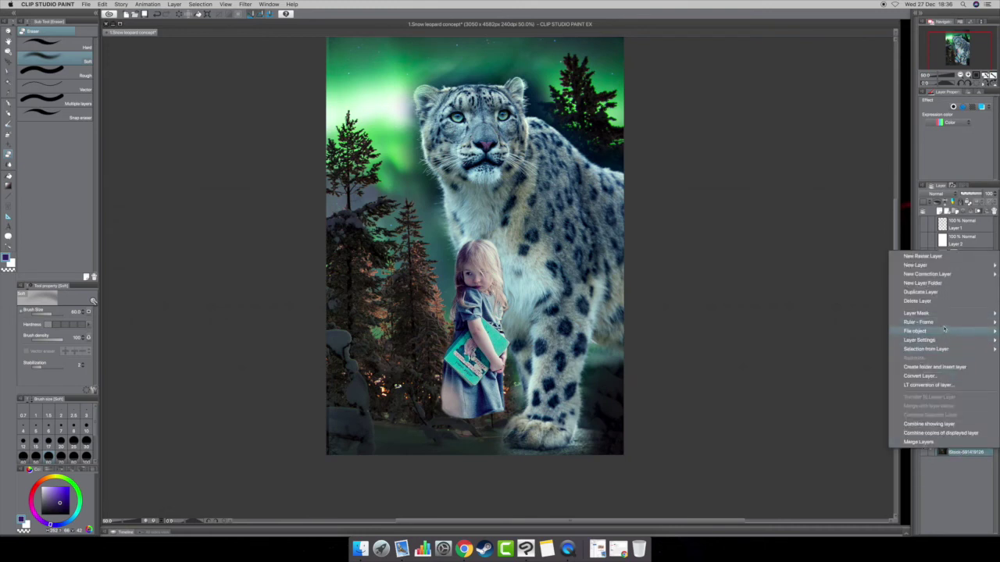
pyautogui.click(941, 295)
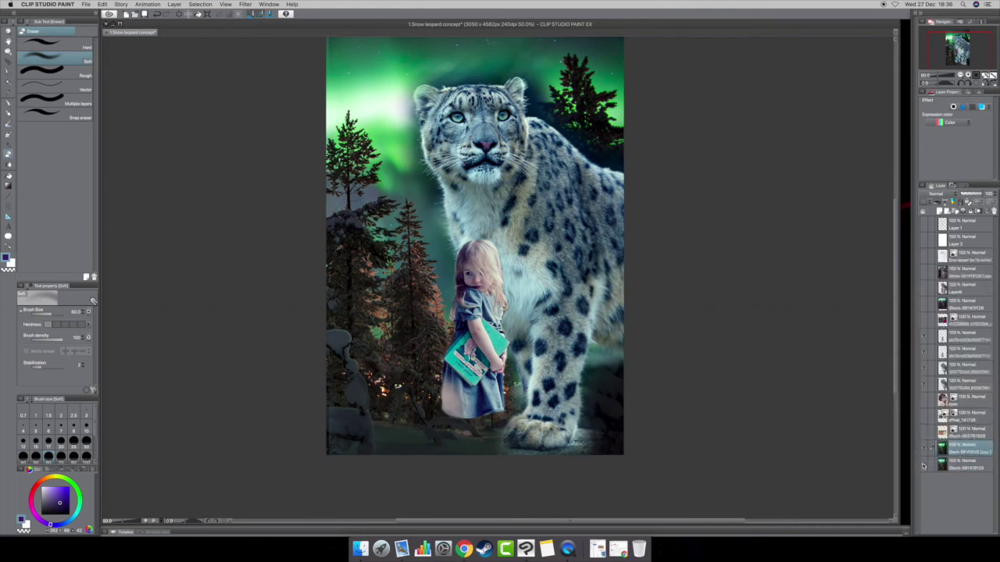
pyautogui.click(925, 385)
pyautogui.click(924, 338)
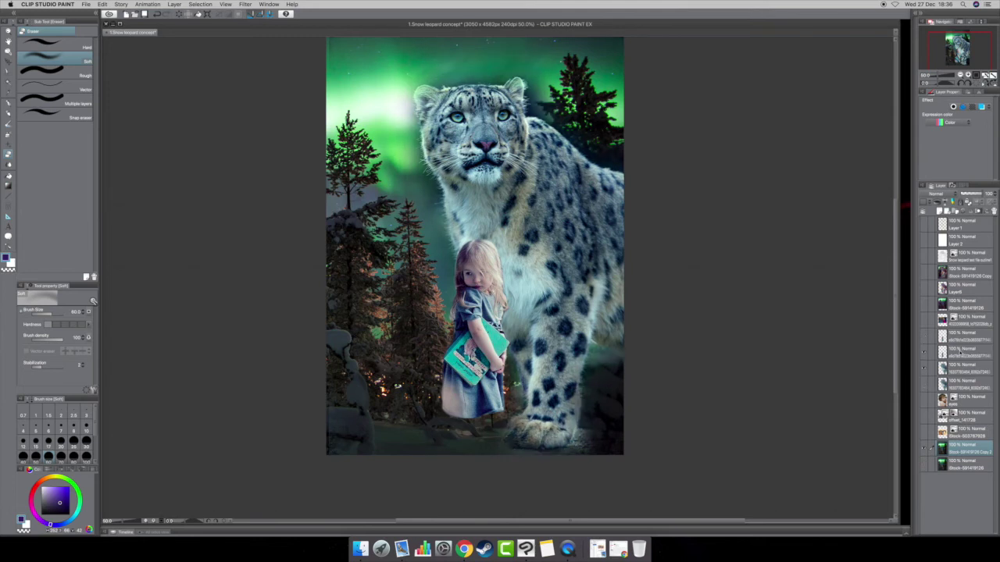
# Step: Merge the visible girl layer into the snow leopard layer below and place the background copy directly beneath the merged layer
pyautogui.click(959, 353)
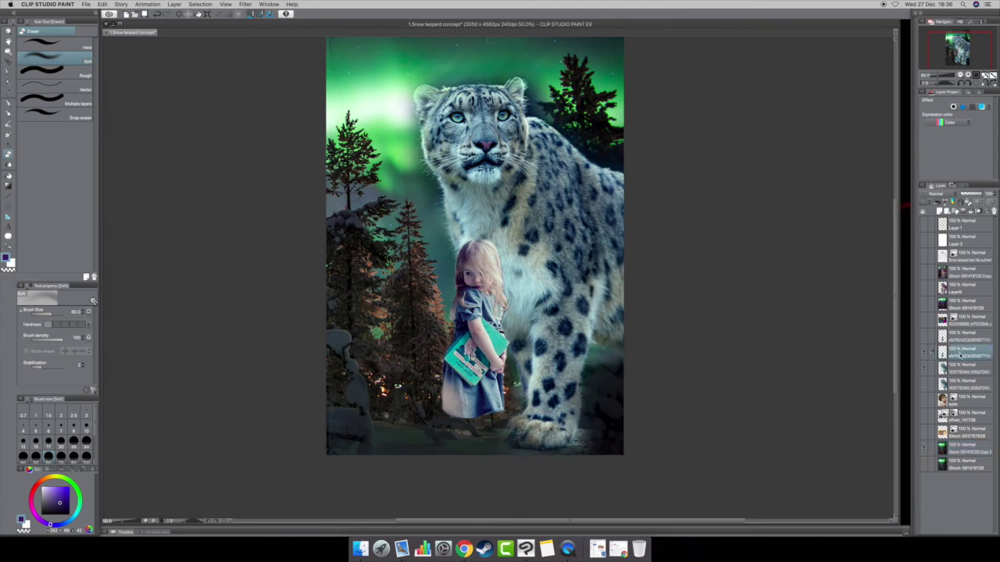
pyautogui.click(969, 212)
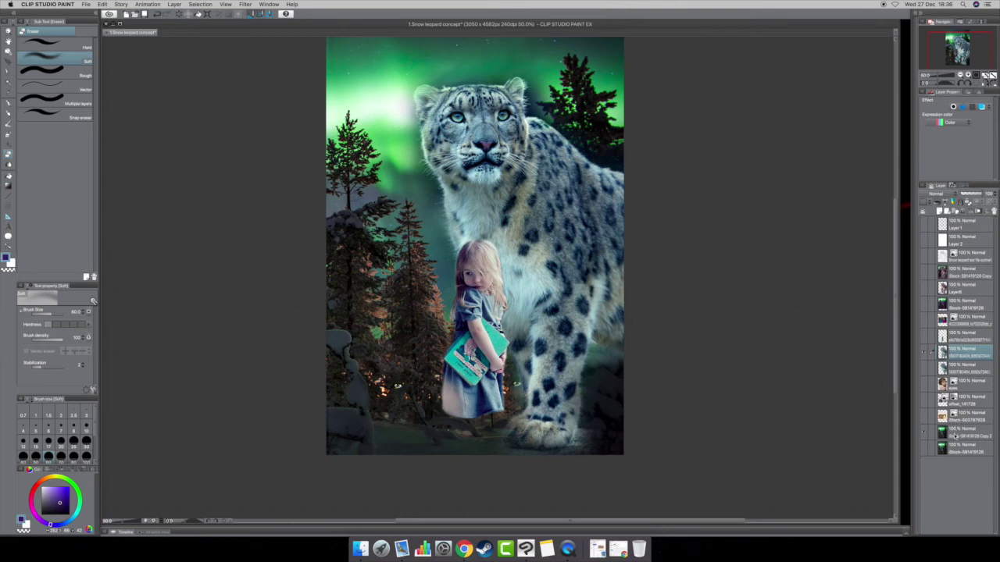
pyautogui.moveTo(958, 434); pyautogui.dragTo(957, 367)
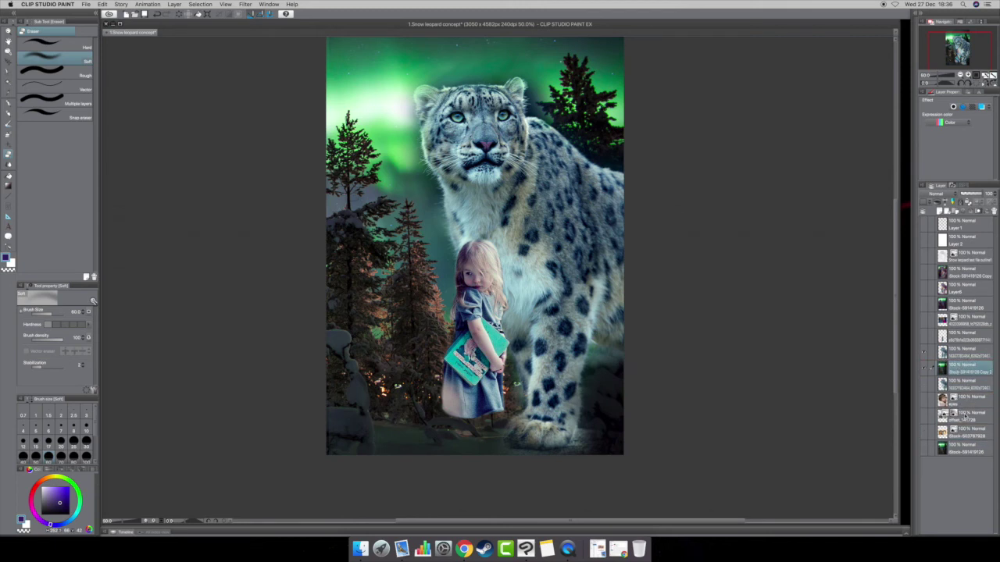
pyautogui.click(961, 353)
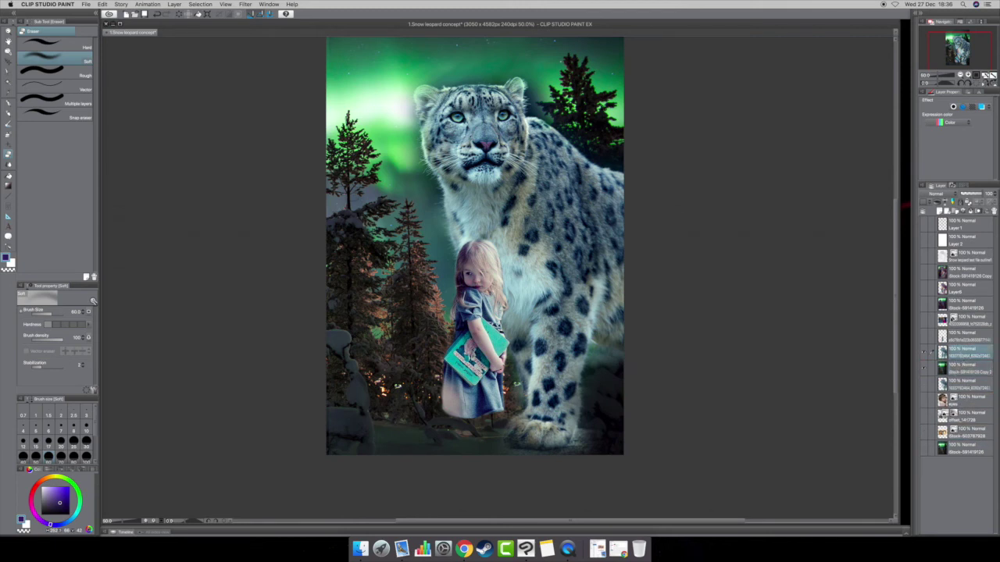
# Step: Merge the combined girl and snow leopard layer into the background copy below, and check the merged layer on its own
pyautogui.click(971, 210)
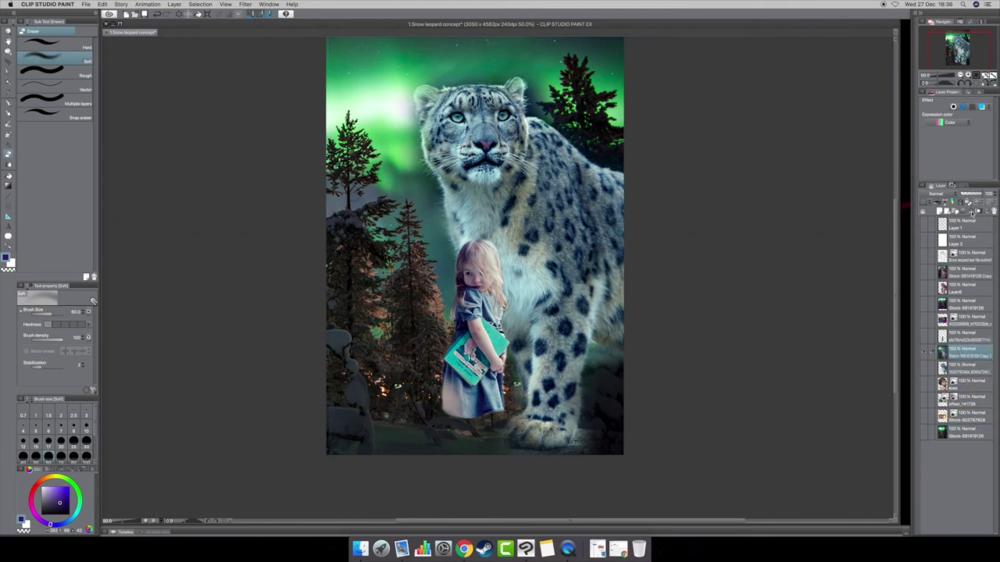
pyautogui.keyDown('alt'); pyautogui.click(924, 351); pyautogui.keyUp('alt')
pyautogui.keyDown('alt'); pyautogui.click(924, 351); pyautogui.keyUp('alt')
pyautogui.keyDown('alt'); pyautogui.click(924, 350); pyautogui.keyUp('alt')
pyautogui.keyDown('alt'); pyautogui.click(924, 351); pyautogui.keyUp('alt')
# Step: Start a brightness/contrast correction on the merged layer, set brightness to -20 and compare the preview with the original
pyautogui.click(104, 5)
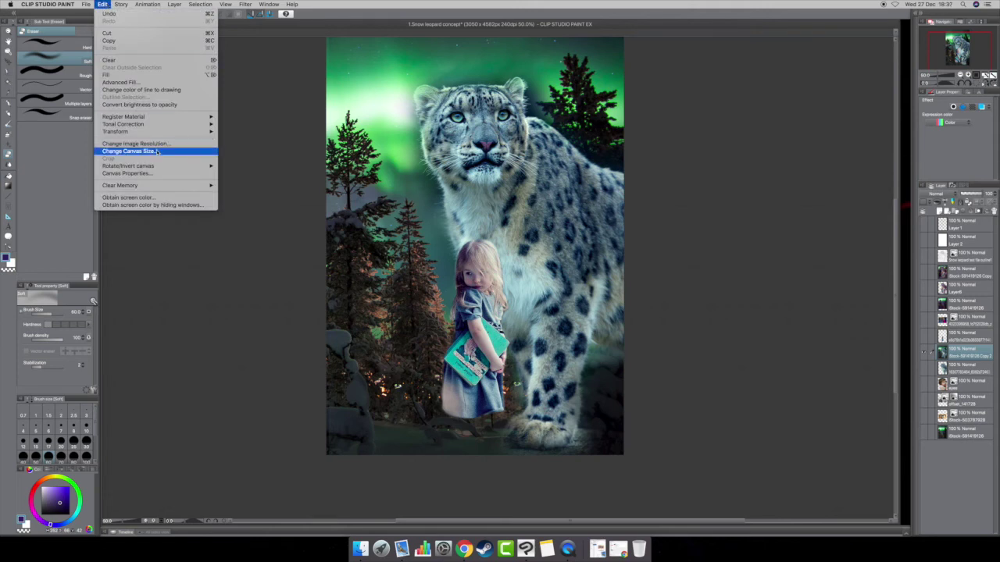
pyautogui.moveTo(188, 124)
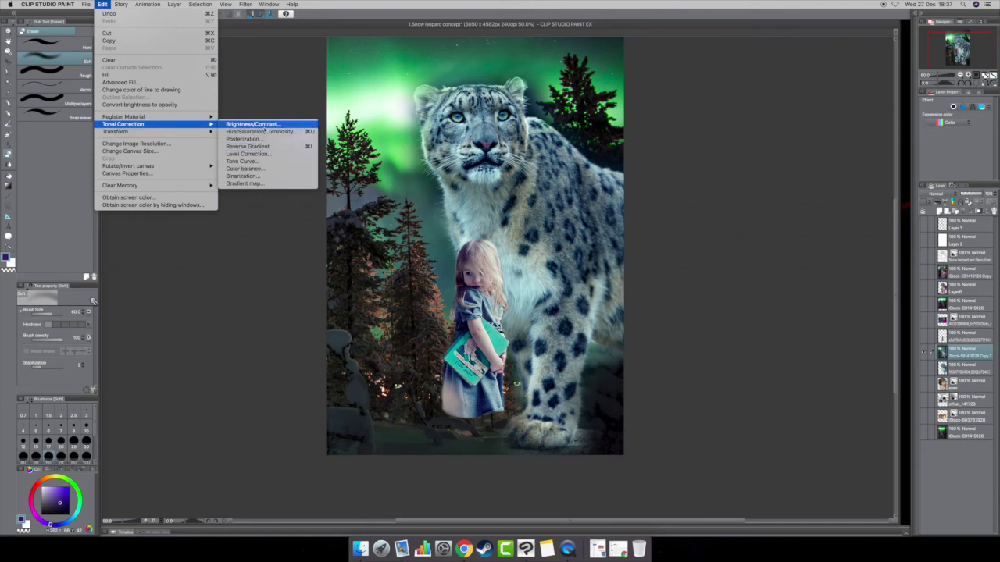
pyautogui.click(265, 125)
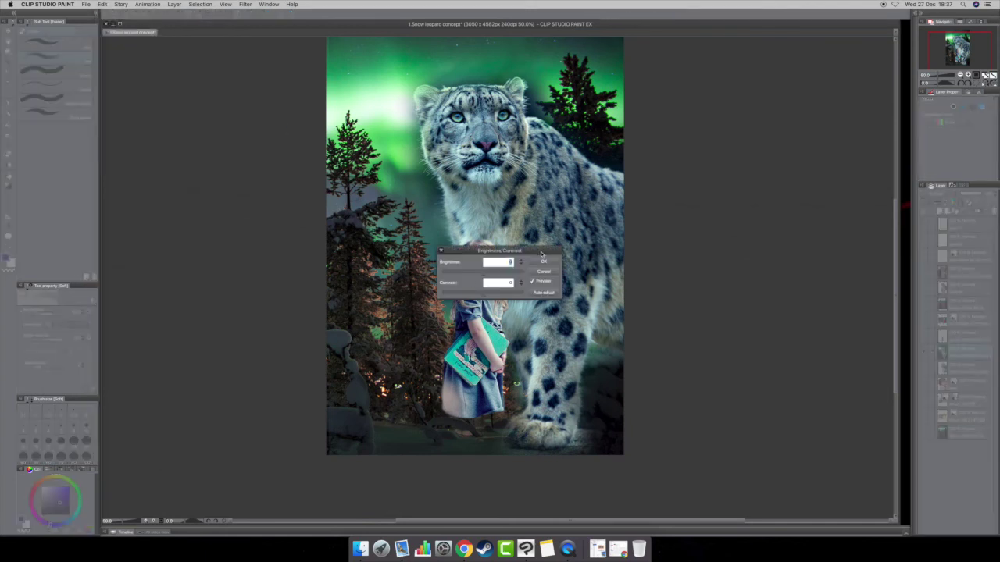
pyautogui.moveTo(543, 252); pyautogui.dragTo(774, 128)
pyautogui.moveTo(712, 150); pyautogui.dragTo(705, 151)
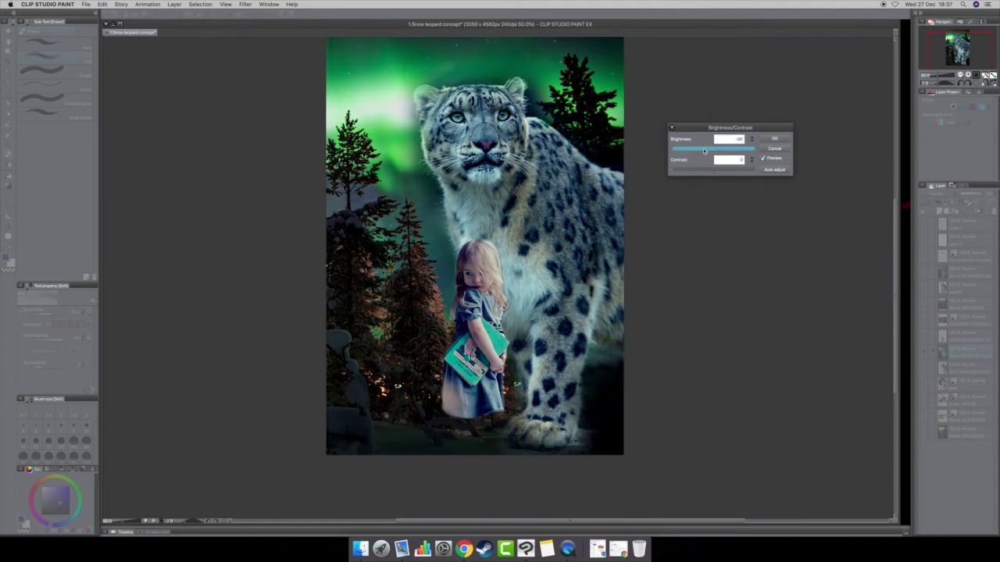
pyautogui.click(763, 158)
pyautogui.click(763, 159)
# Step: Try stronger and weaker contrast on the merged layer, settle just below zero and apply the correction
pyautogui.moveTo(713, 175); pyautogui.dragTo(725, 173)
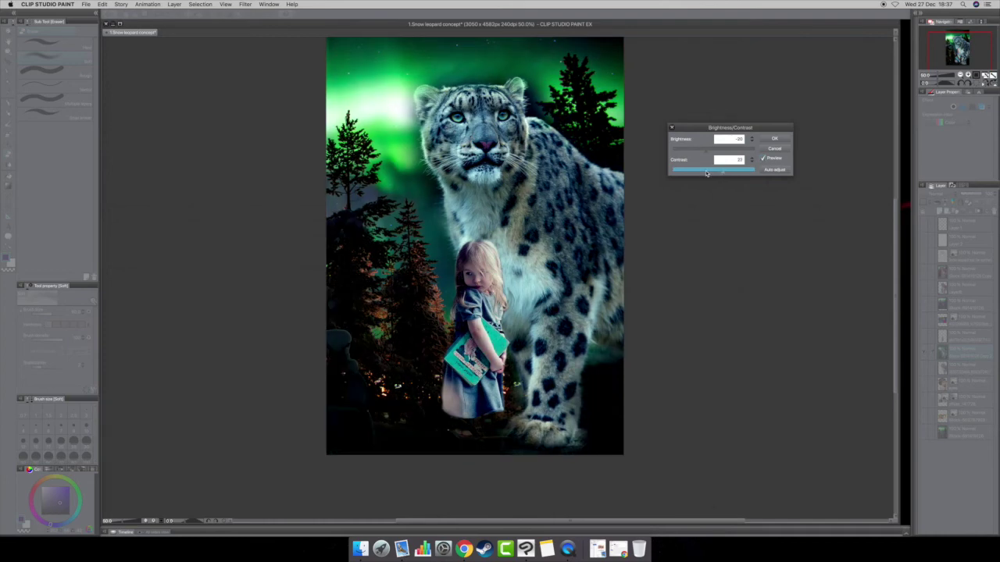
pyautogui.click(702, 173)
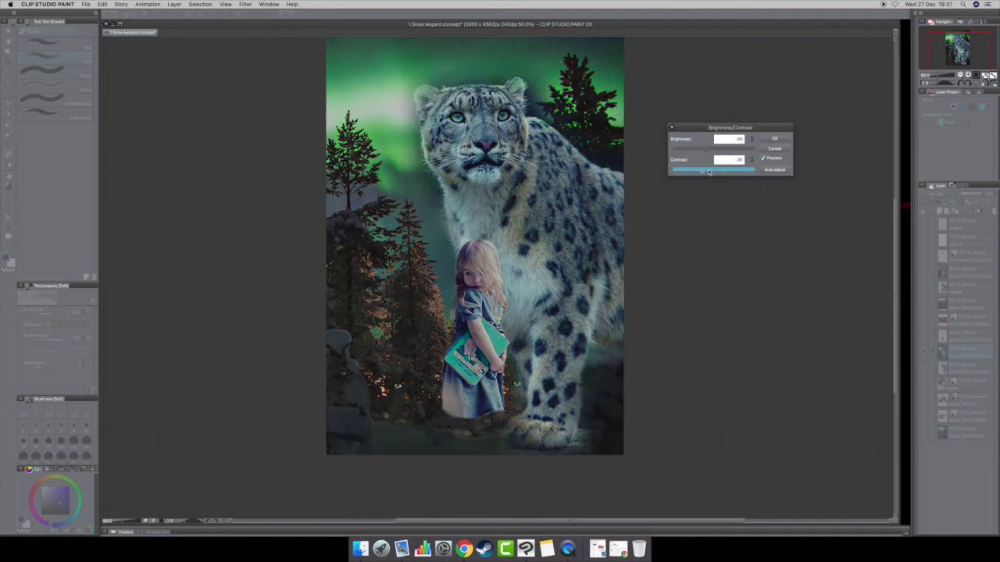
pyautogui.moveTo(709, 172)
pyautogui.mouseDown()
pyautogui.moveTo(684, 172)
pyautogui.moveTo(730, 172)
pyautogui.moveTo(710, 173)
pyautogui.mouseUp()
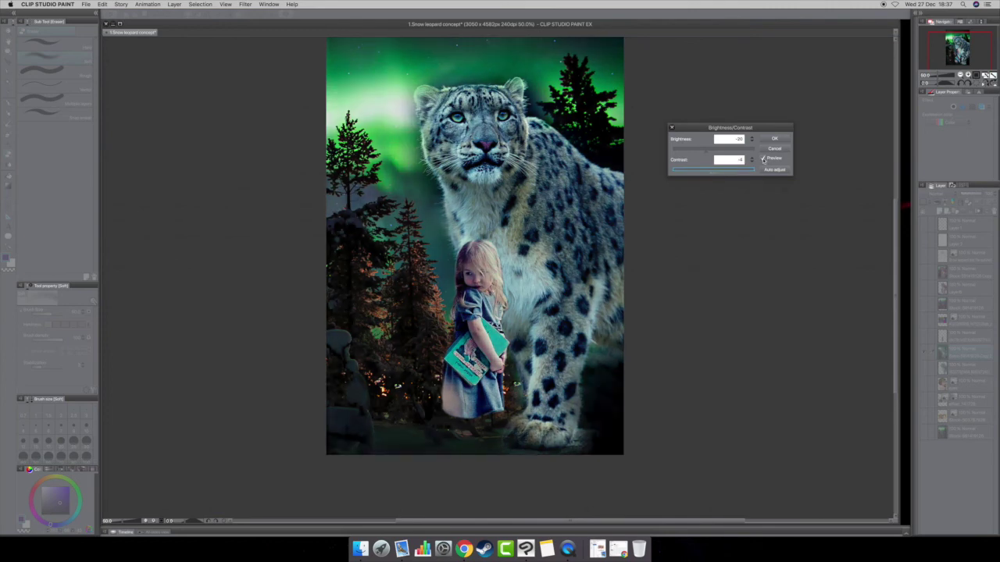
pyautogui.click(763, 159)
pyautogui.click(763, 159)
pyautogui.click(774, 139)
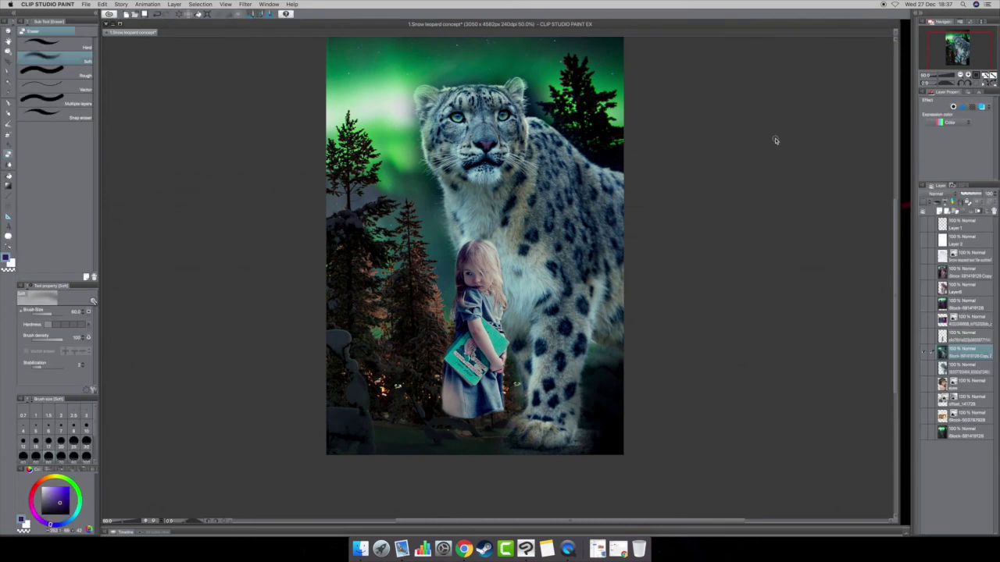
# Step: Apply a color balance to the merged layer with half tone levels of red 20, green 0 and blue 17
pyautogui.click(100, 4)
pyautogui.moveTo(165, 125)
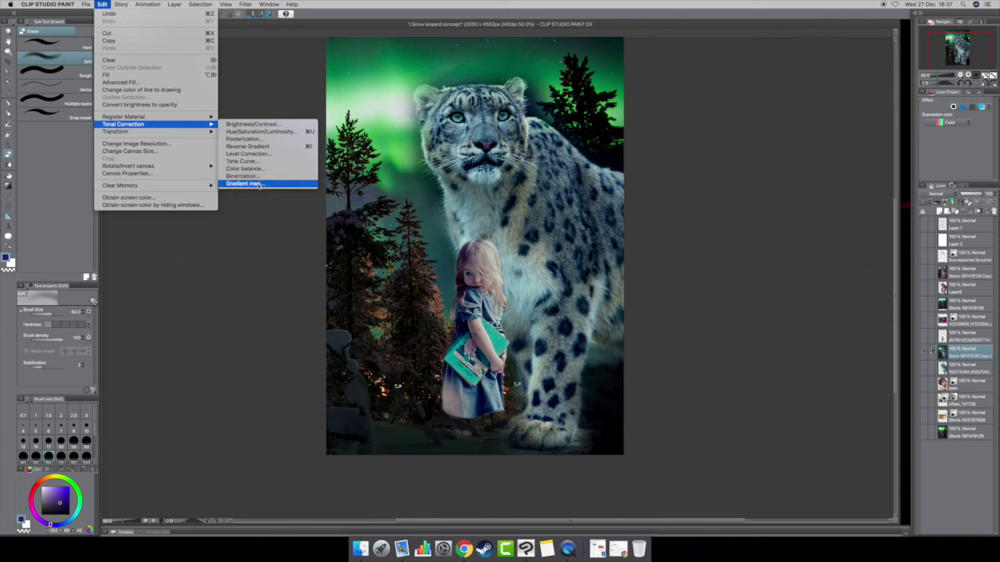
pyautogui.click(294, 171)
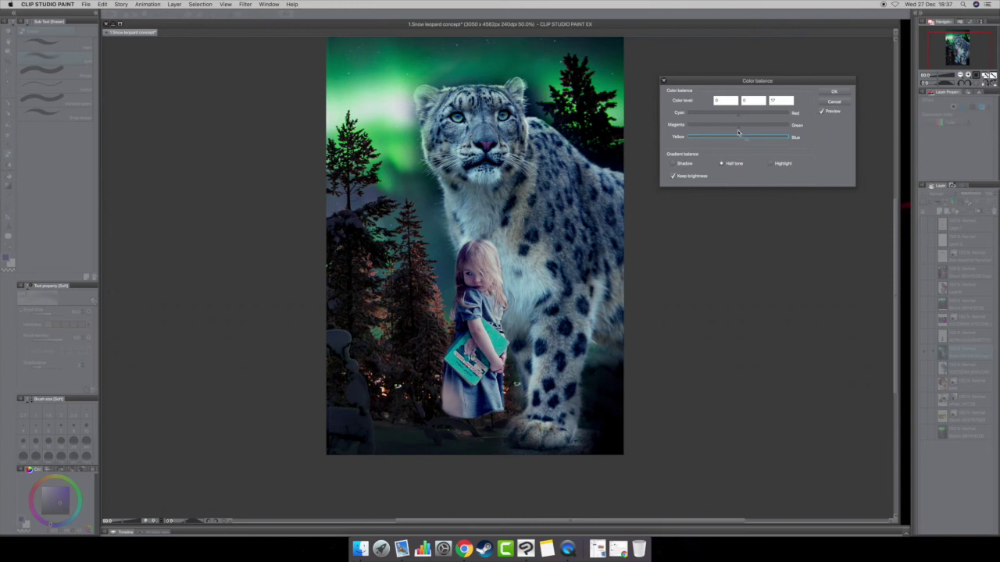
pyautogui.moveTo(743, 114); pyautogui.dragTo(748, 115)
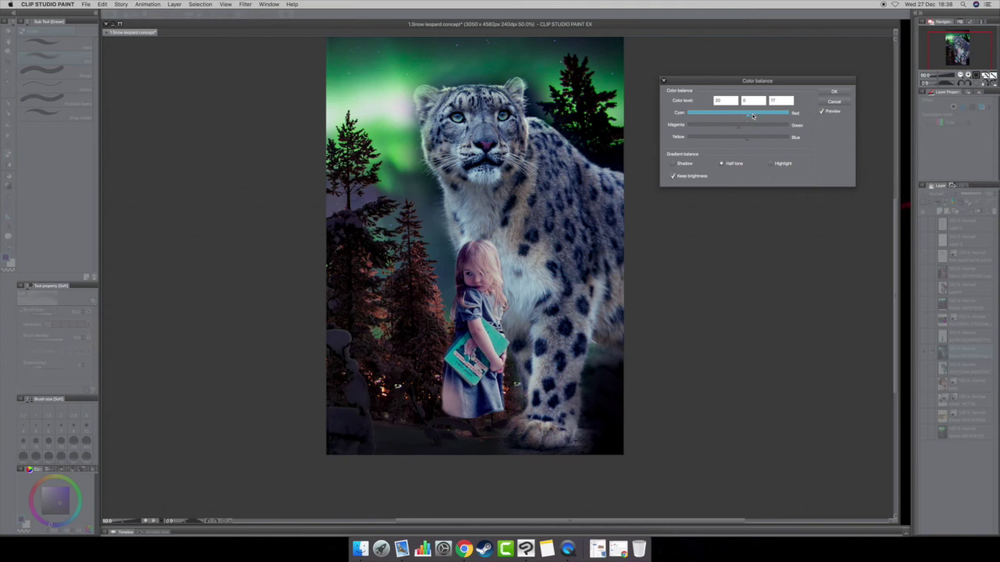
pyautogui.click(820, 114)
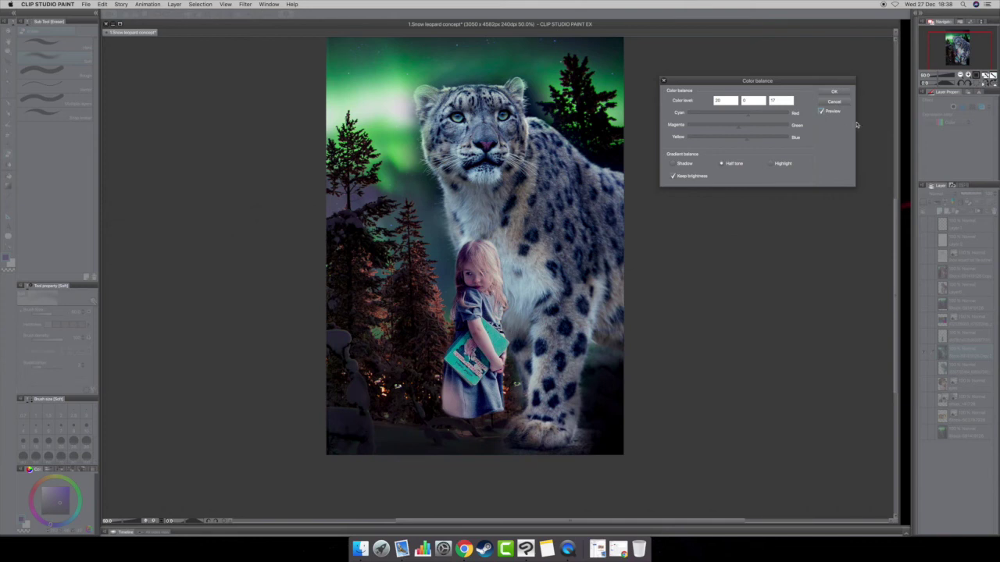
pyautogui.click(842, 93)
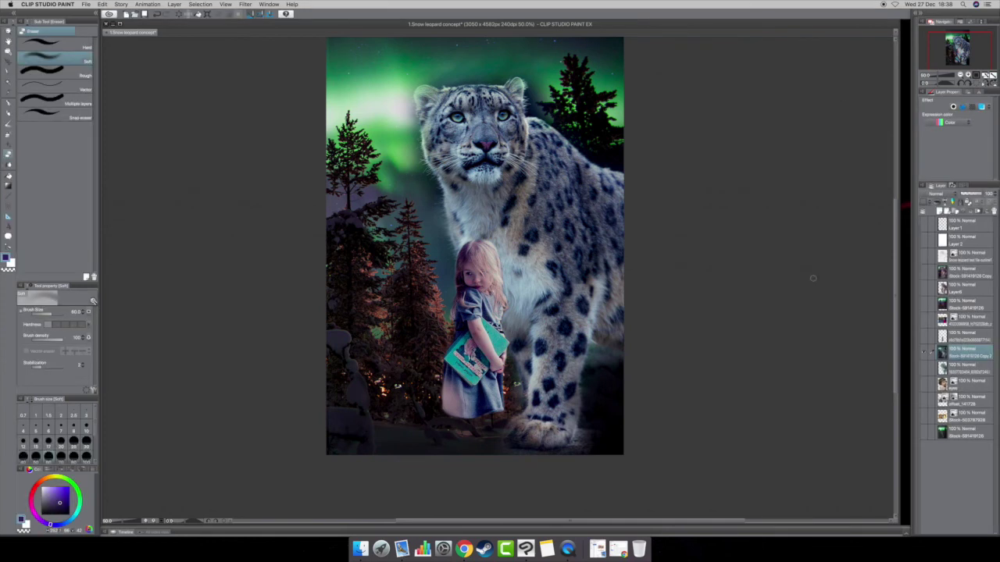
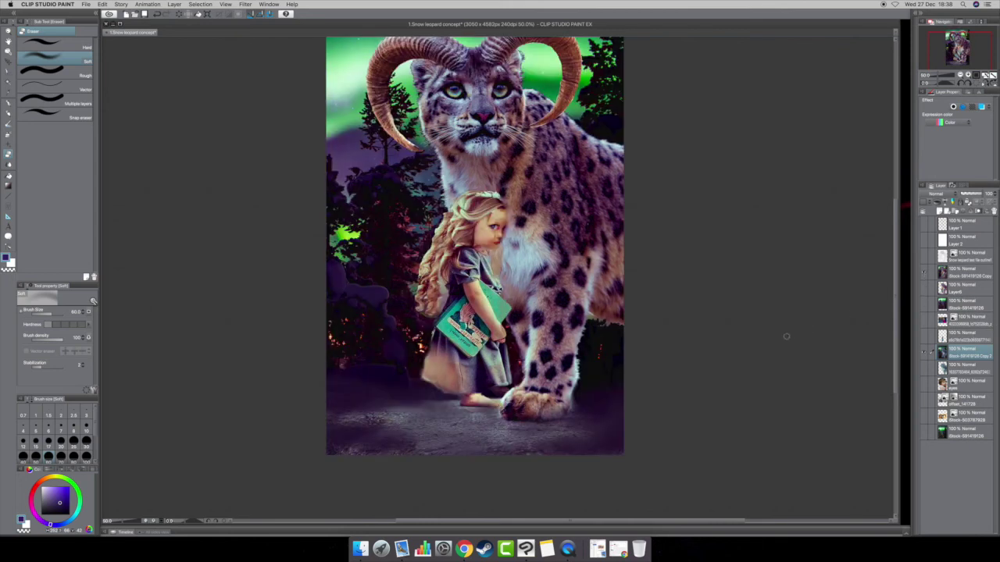
# Step: Compare the horned leopard composite with the earlier hornless version on the rock by switching layer visibility, with the new merged layer hidden
pyautogui.moveTo(899, 356); pyautogui.dragTo(894, 336)
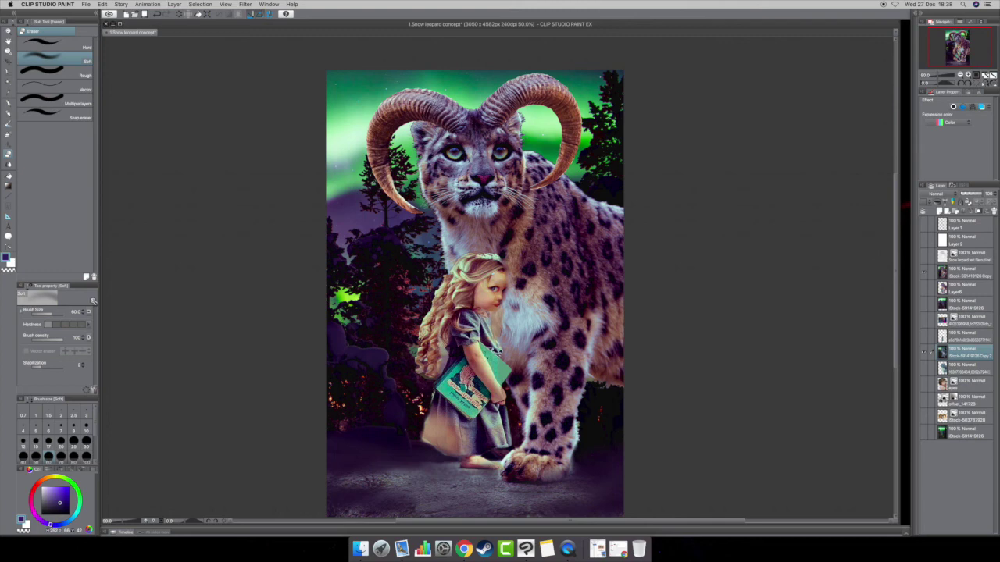
pyautogui.click(925, 274)
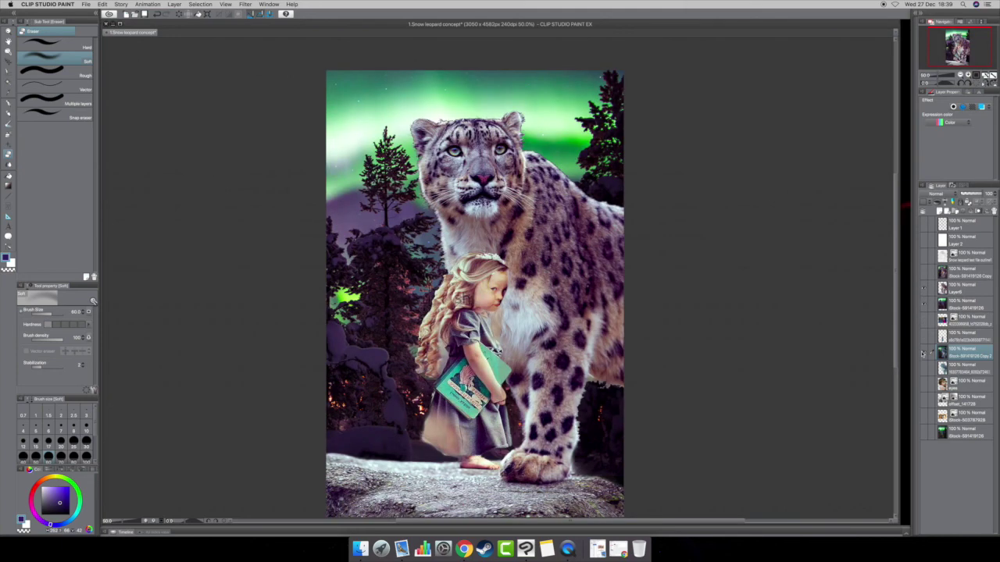
pyautogui.click(922, 353)
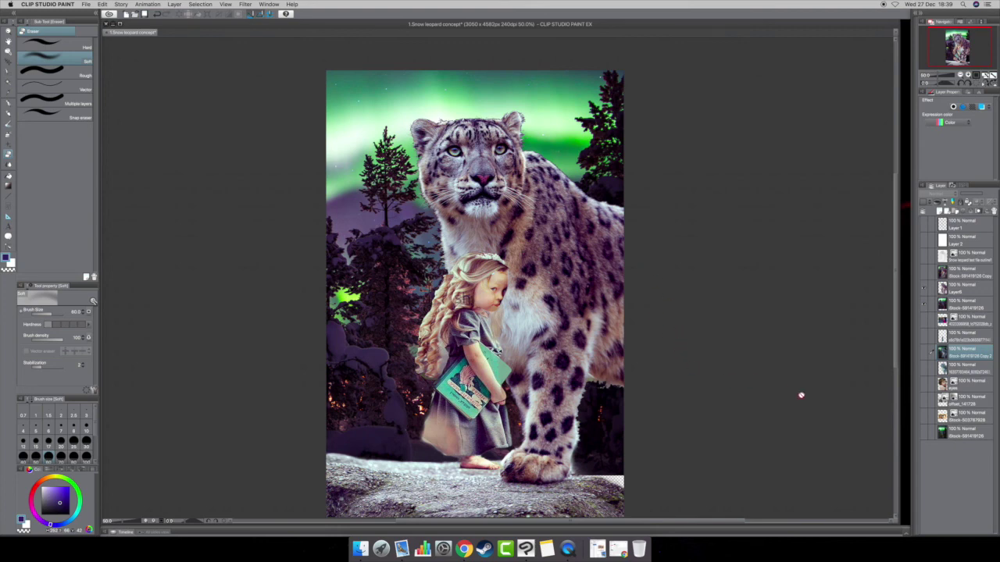
pyautogui.click(924, 273)
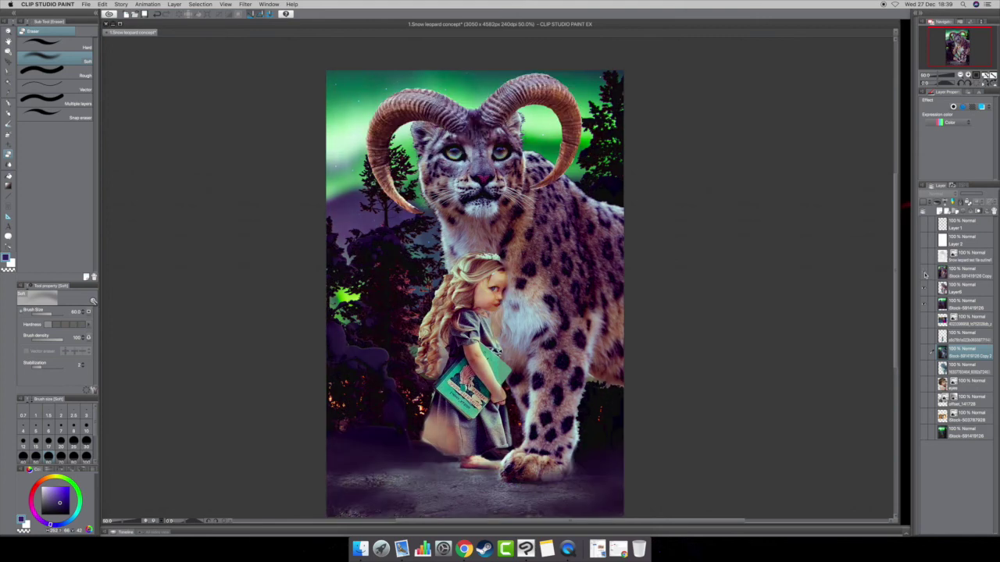
pyautogui.click(925, 273)
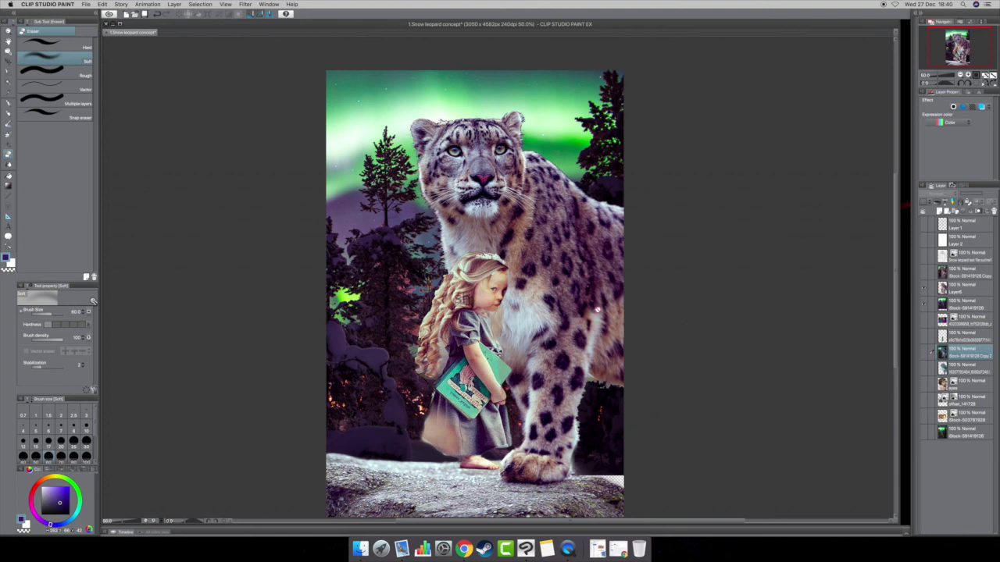
pyautogui.click(923, 273)
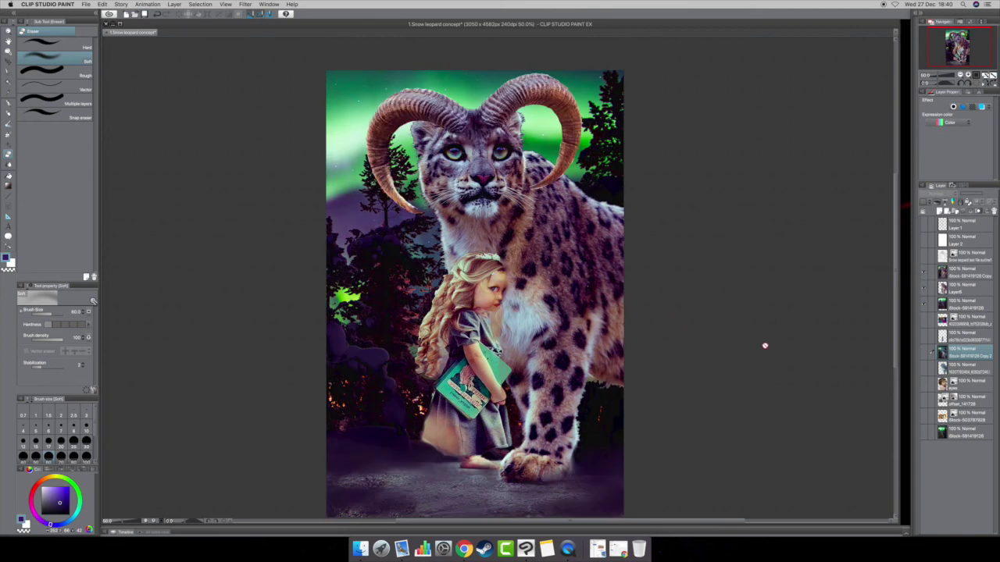
pyautogui.click(925, 274)
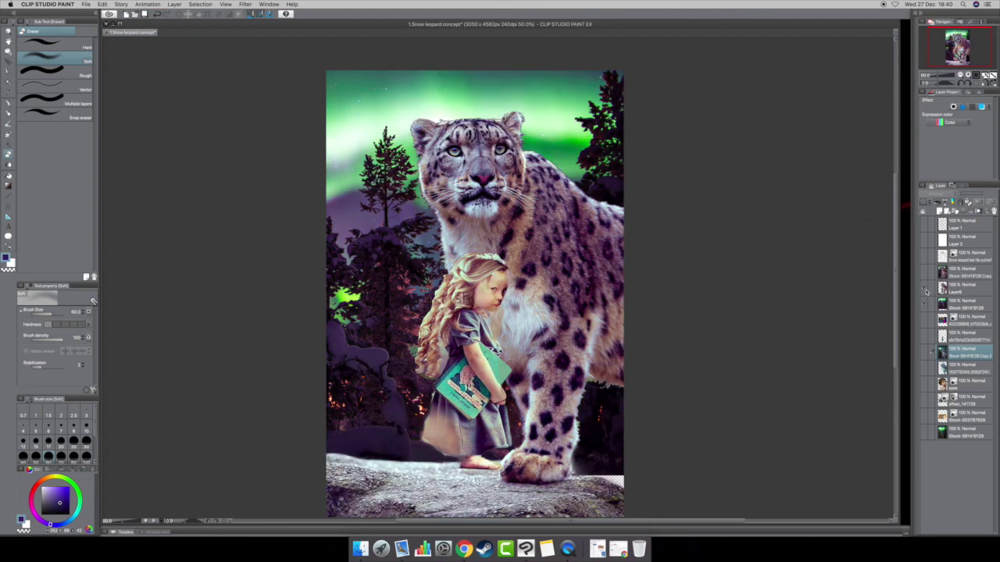